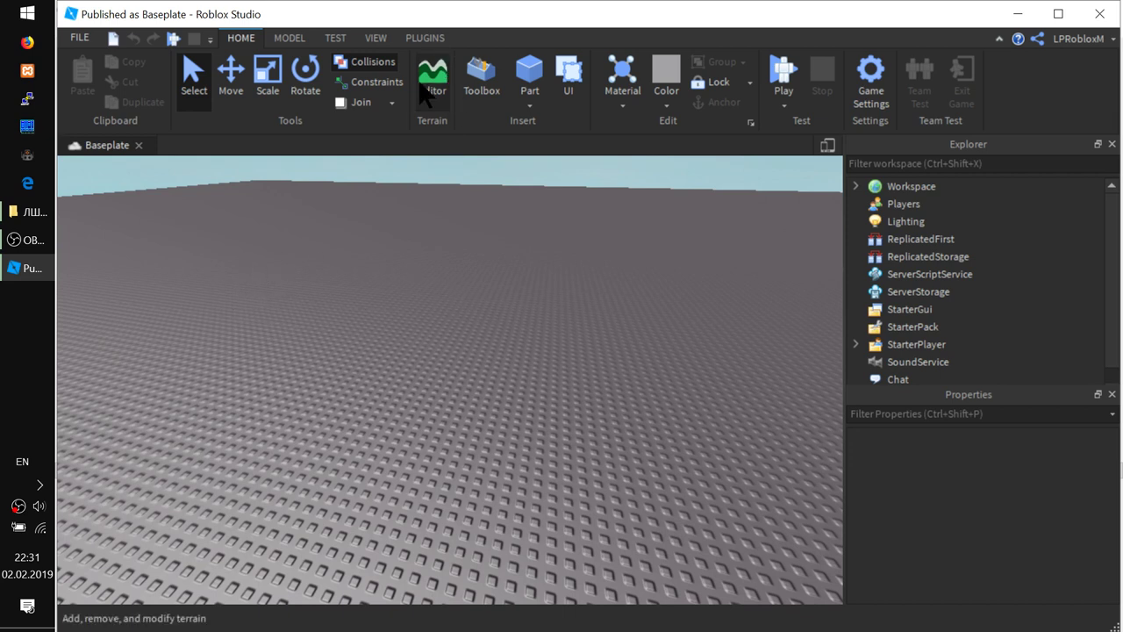
Open the Toolbox and switch its category to Models to browse the ready-made objects.
{"action": "left_click", "coordinate": [494, 79]}
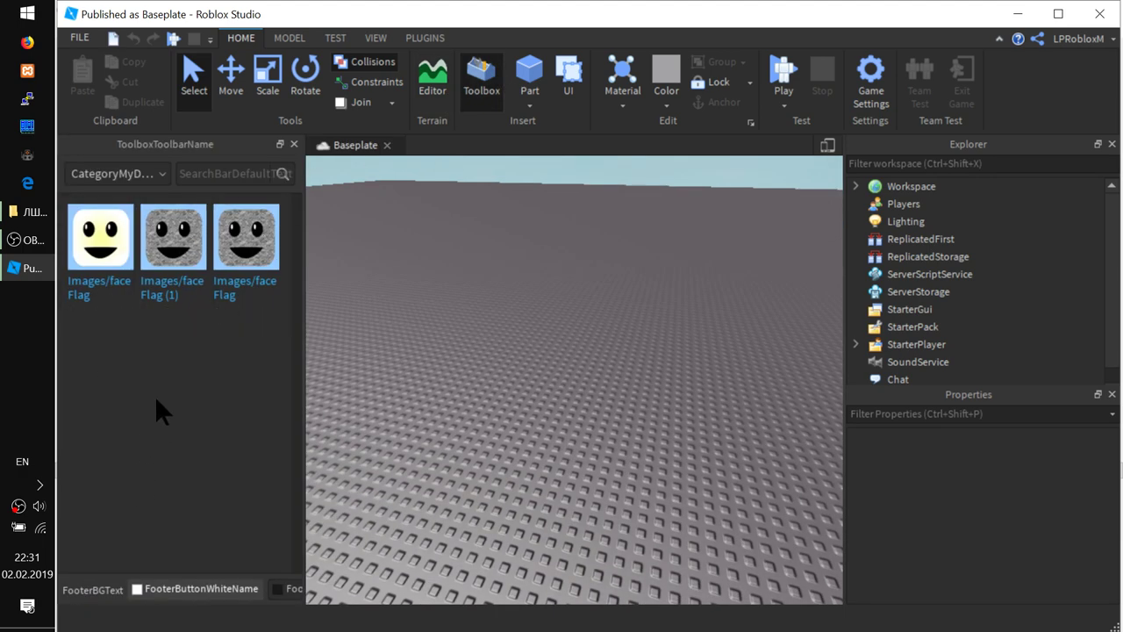
{"action": "left_click", "coordinate": [124, 174]}
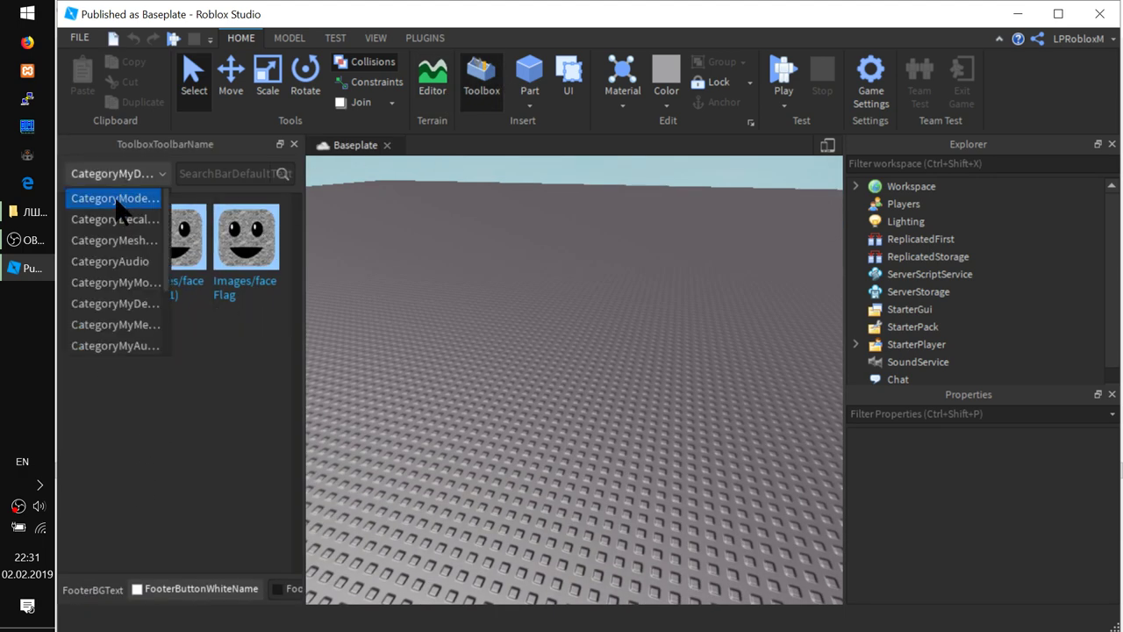
{"action": "left_click", "coordinate": [118, 198]}
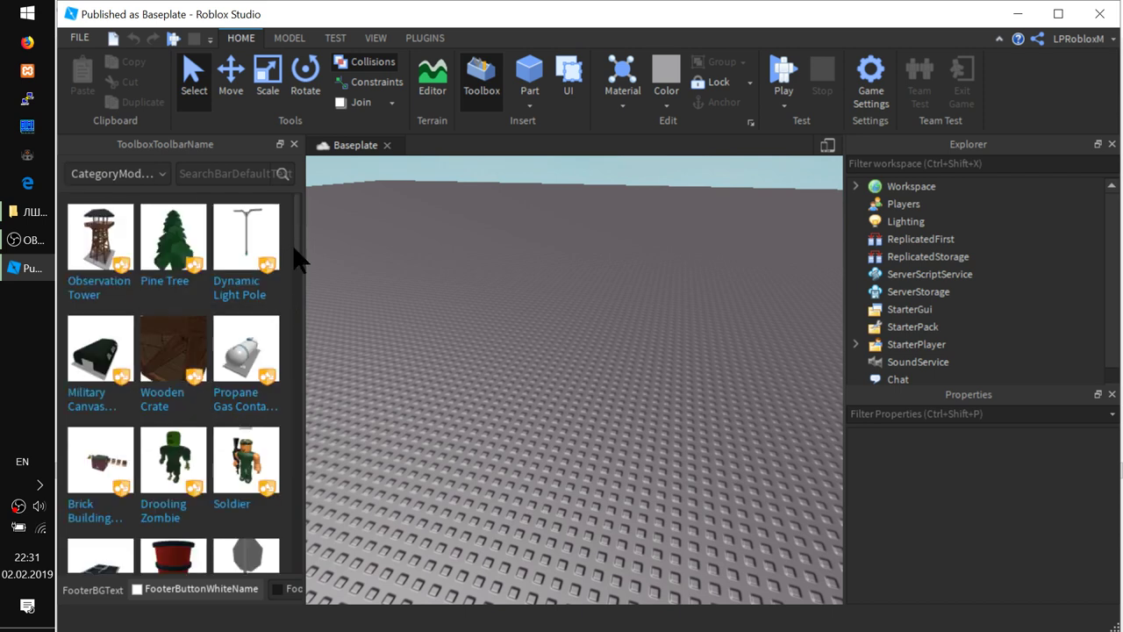
{"action": "left_click_drag", "start_coordinate": [297, 241], "coordinate": [286, 178]}
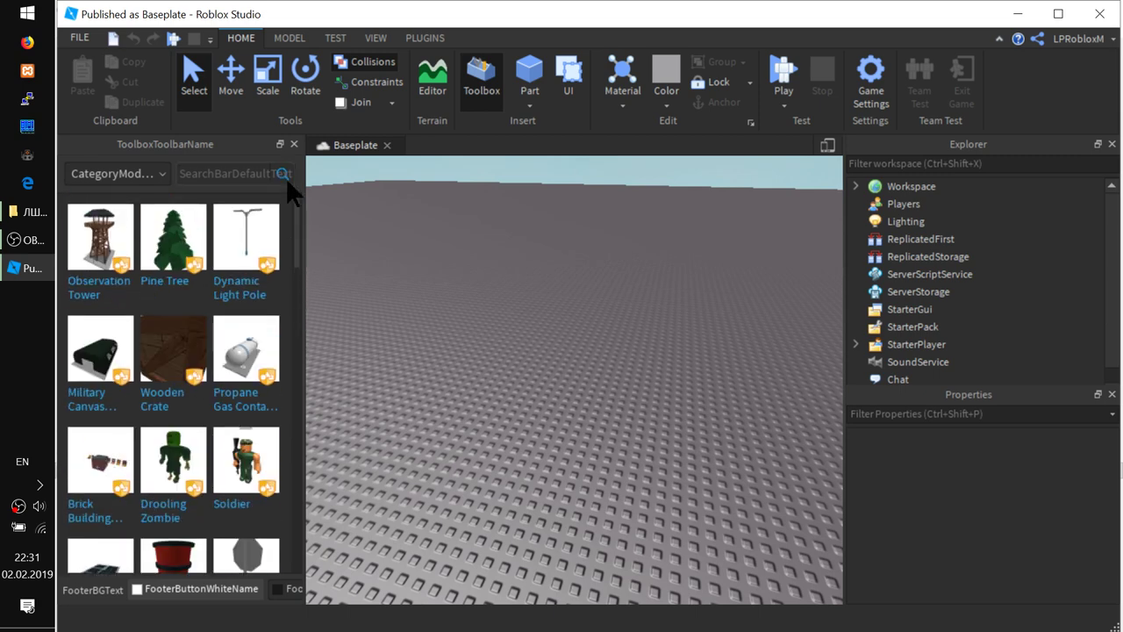
Search the Toolbox models for "car", look over the offered vehicles, and close the Toolbox without inserting any.
{"action": "left_click", "coordinate": [234, 173]}
{"action": "type", "text": "car"}
{"action": "key", "text": "Return"}
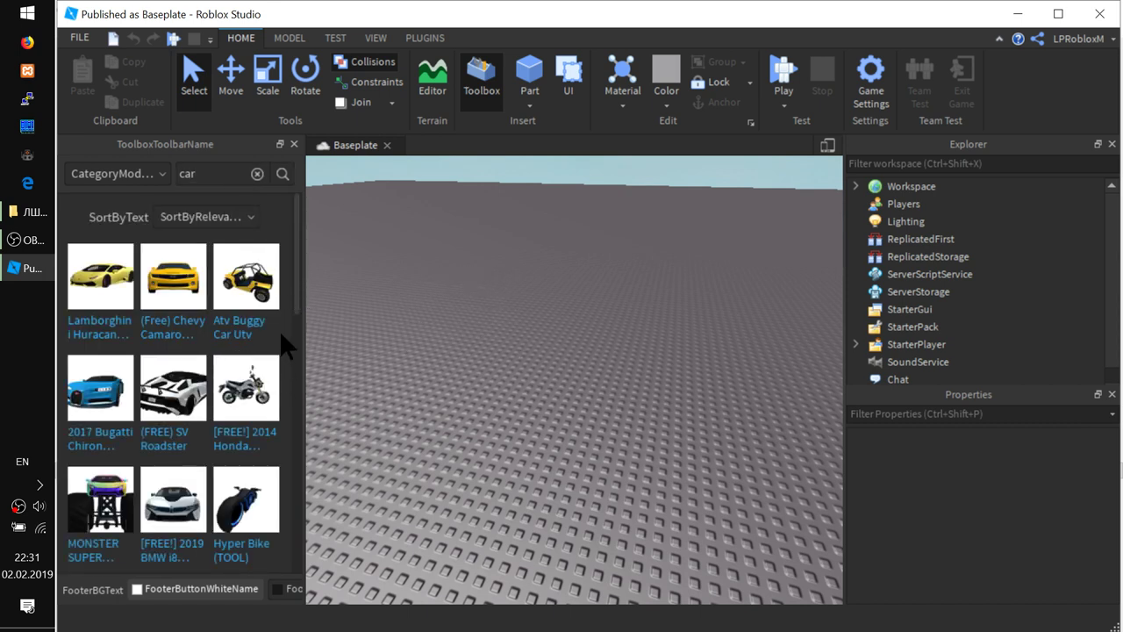
{"action": "mouse_move", "coordinate": [243, 286]}
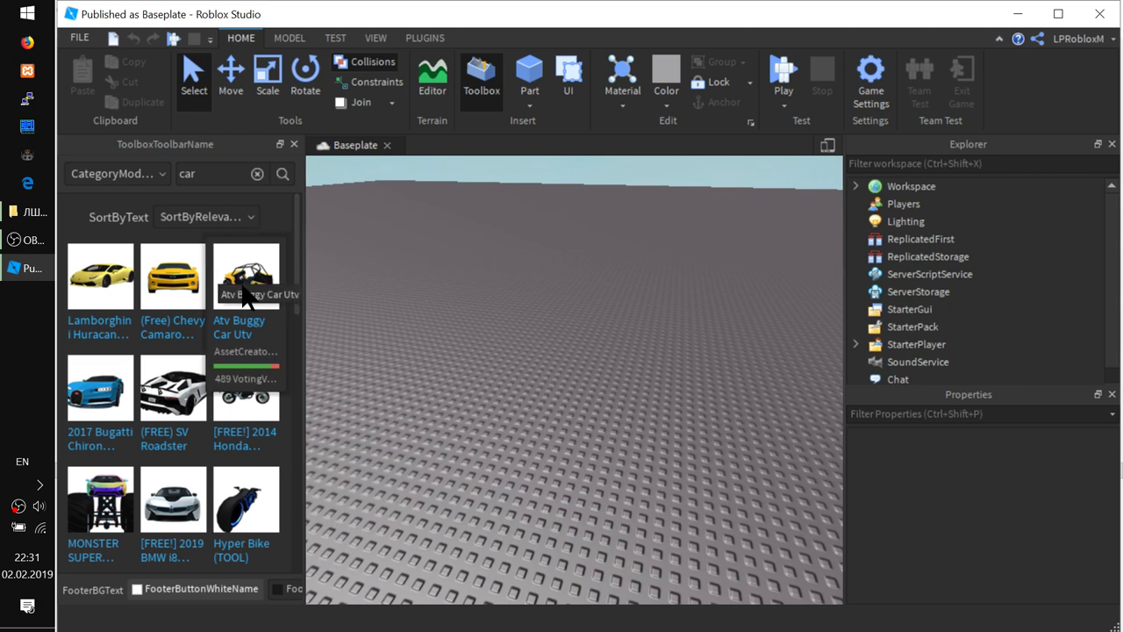
{"action": "left_click_drag", "start_coordinate": [298, 275], "coordinate": [323, 268]}
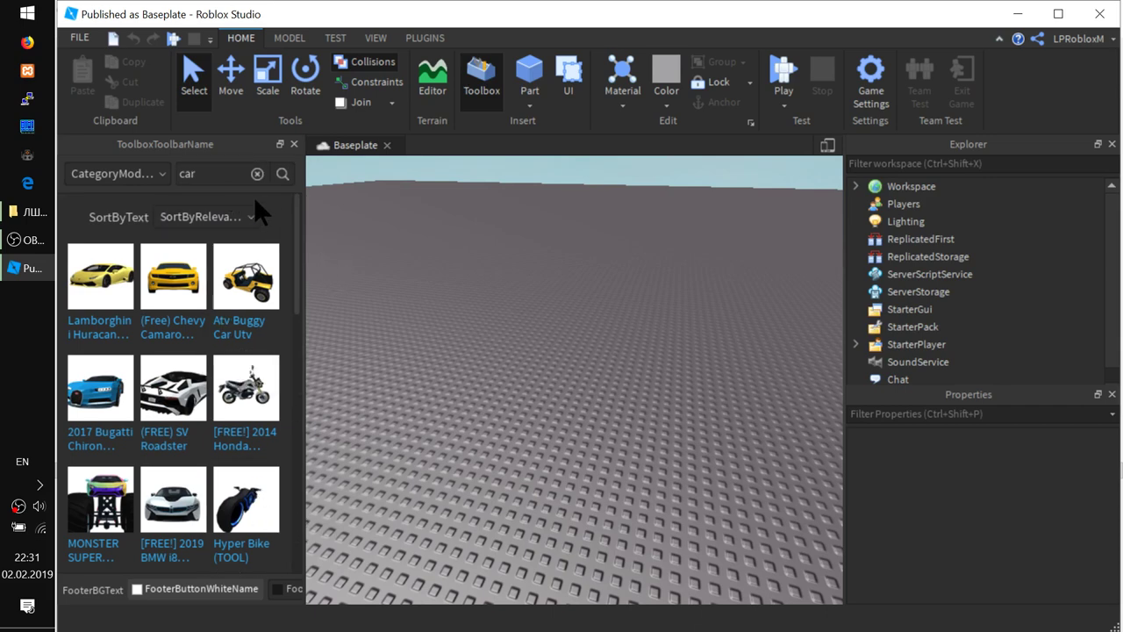
{"action": "left_click", "coordinate": [258, 173]}
{"action": "left_click", "coordinate": [482, 81]}
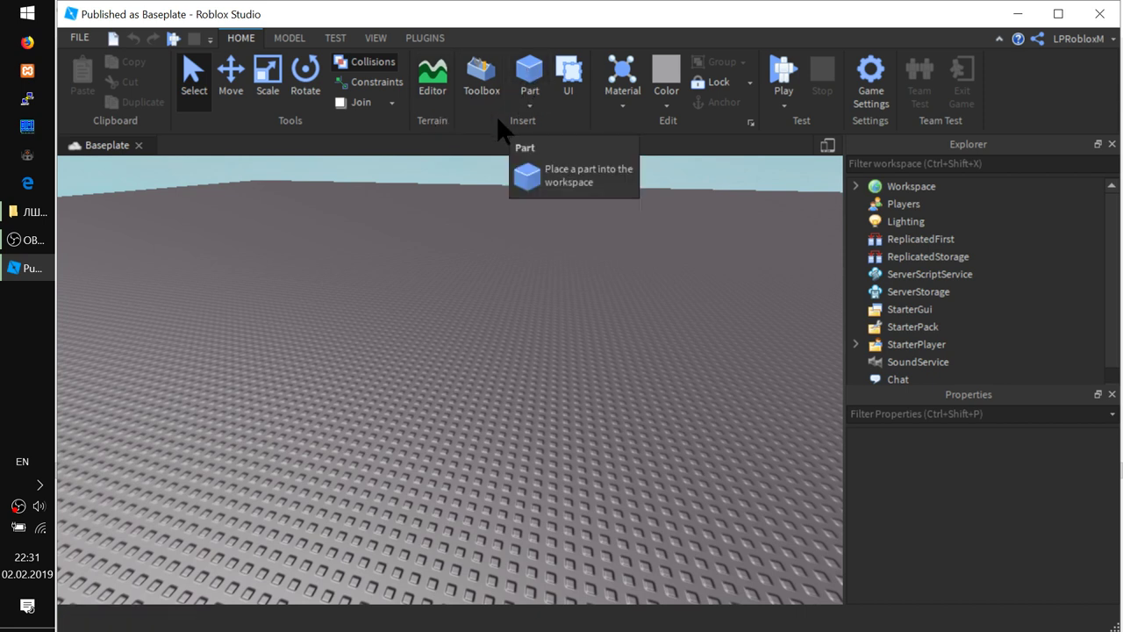
Insert a block part onto the baseplate.
{"action": "left_click", "coordinate": [529, 79]}
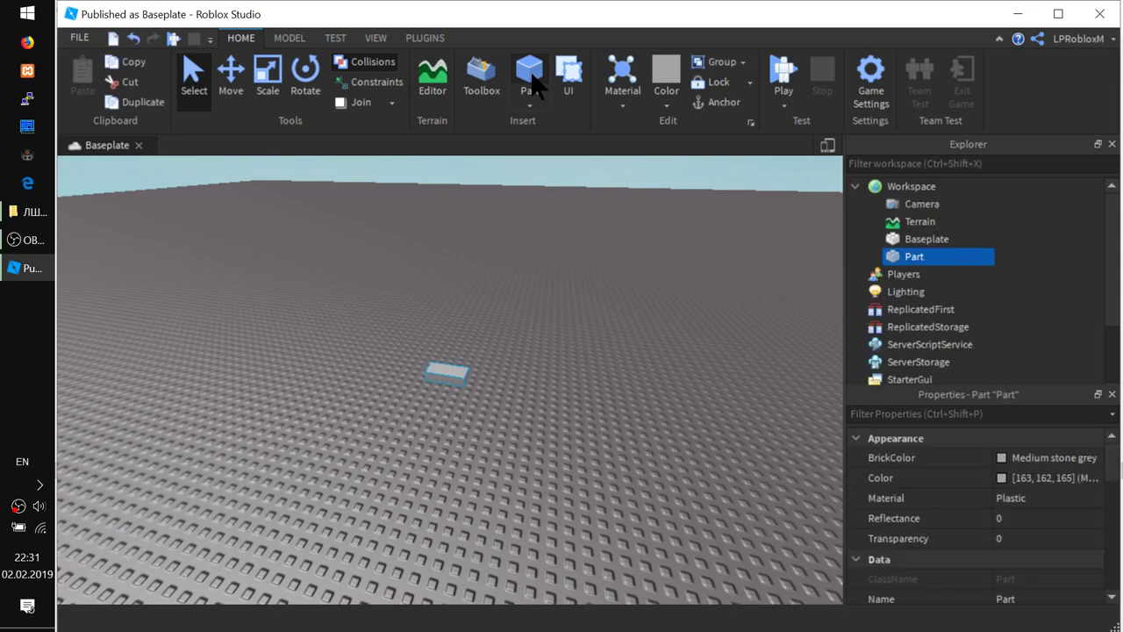
{"action": "scroll", "coordinate": [434, 378], "scroll_direction": "up", "scroll_amount": 5}
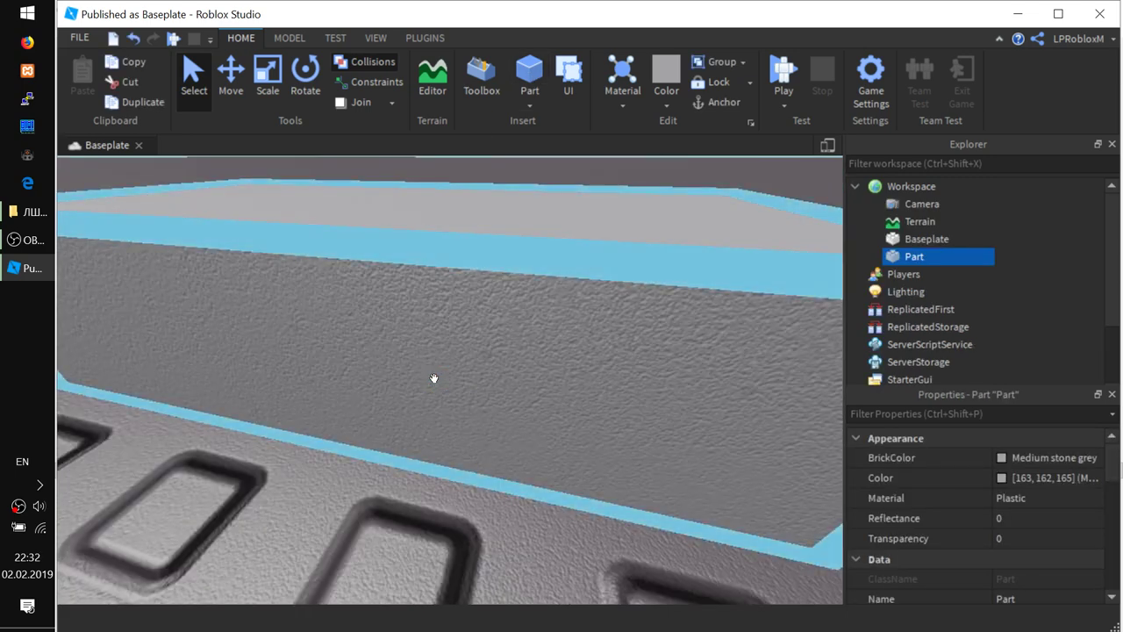
{"action": "scroll", "coordinate": [433, 378], "scroll_direction": "down", "scroll_amount": 5}
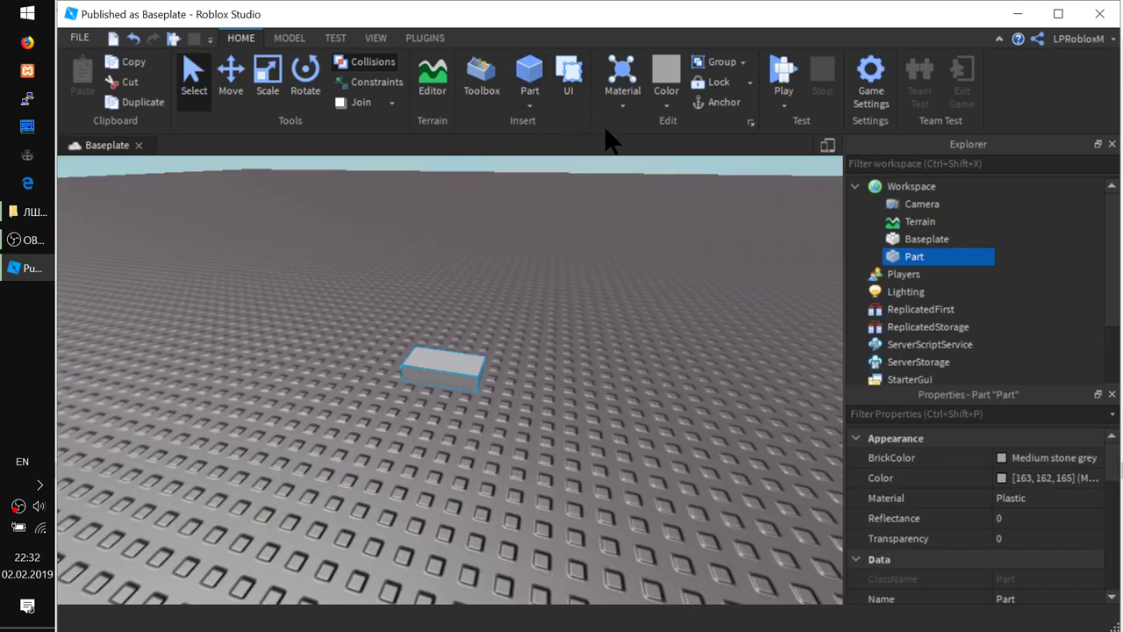
Insert a sphere part and place it on the baseplate just behind and to the left of the block.
{"action": "left_click", "coordinate": [531, 103]}
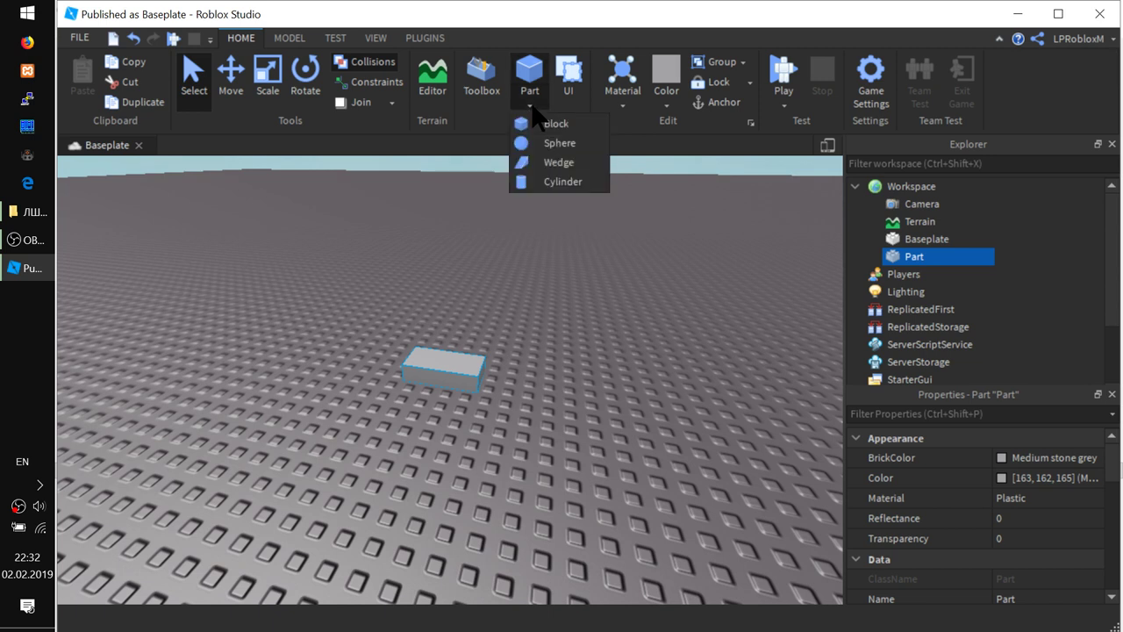
{"action": "left_click", "coordinate": [572, 141]}
{"action": "left_click_drag", "start_coordinate": [474, 298], "coordinate": [365, 279]}
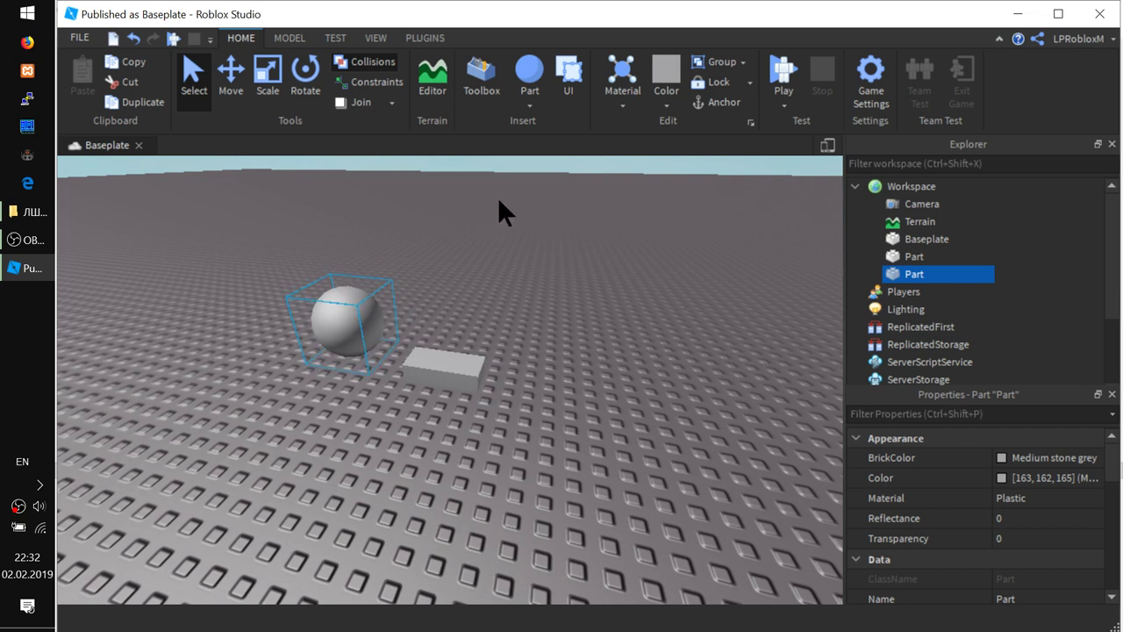
Insert a wedge part and move it off the block to a spot in front of the sphere.
{"action": "left_click", "coordinate": [528, 103]}
{"action": "left_click", "coordinate": [558, 163]}
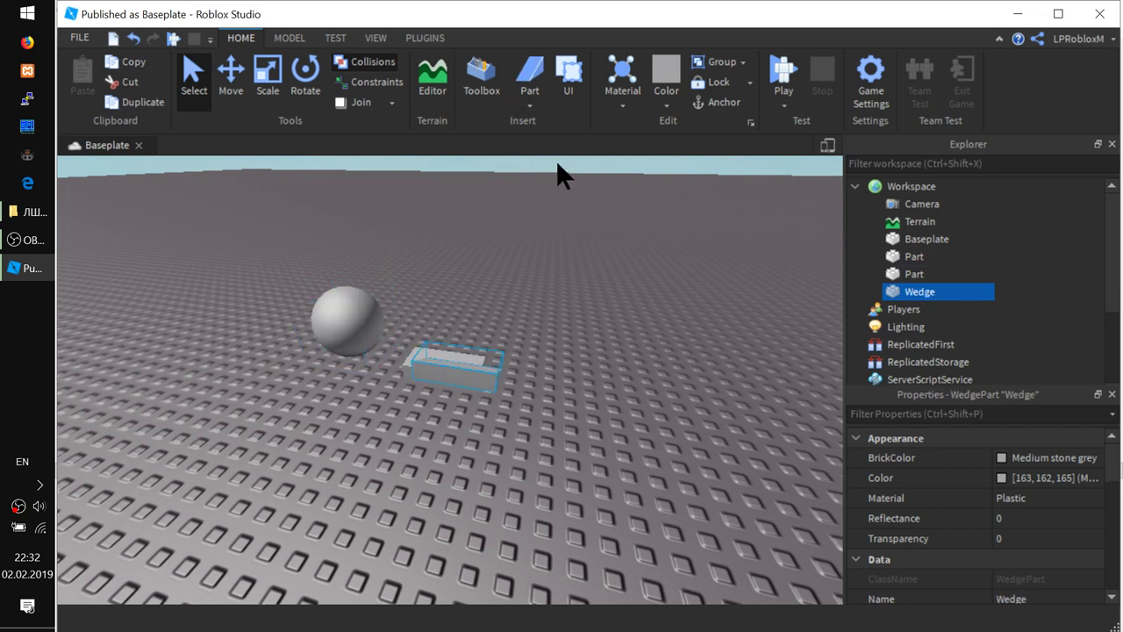
{"action": "left_click_drag", "start_coordinate": [452, 367], "coordinate": [335, 385]}
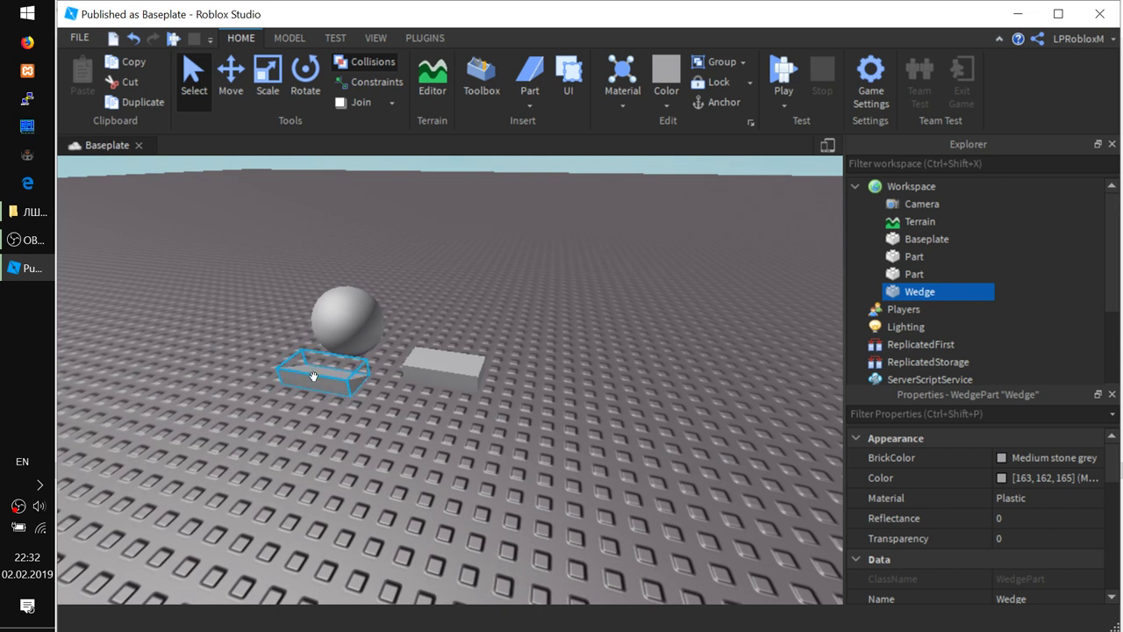
Insert a cylinder part and place it on the baseplate to the left of the sphere.
{"action": "left_click", "coordinate": [528, 104]}
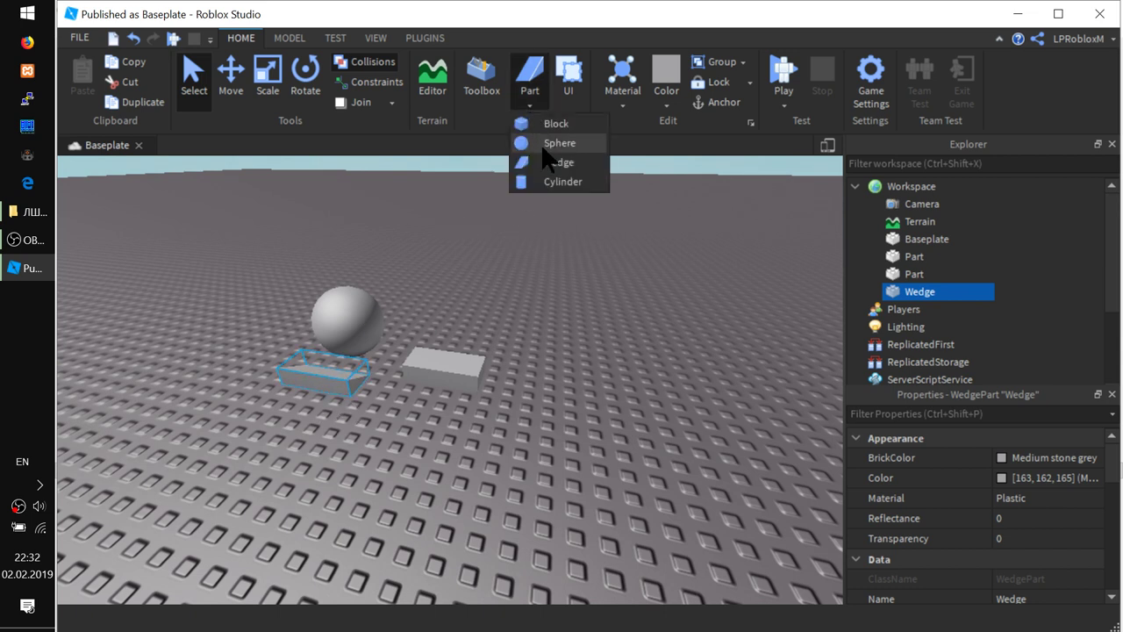
{"action": "left_click", "coordinate": [559, 178]}
{"action": "left_click_drag", "start_coordinate": [446, 361], "coordinate": [241, 320]}
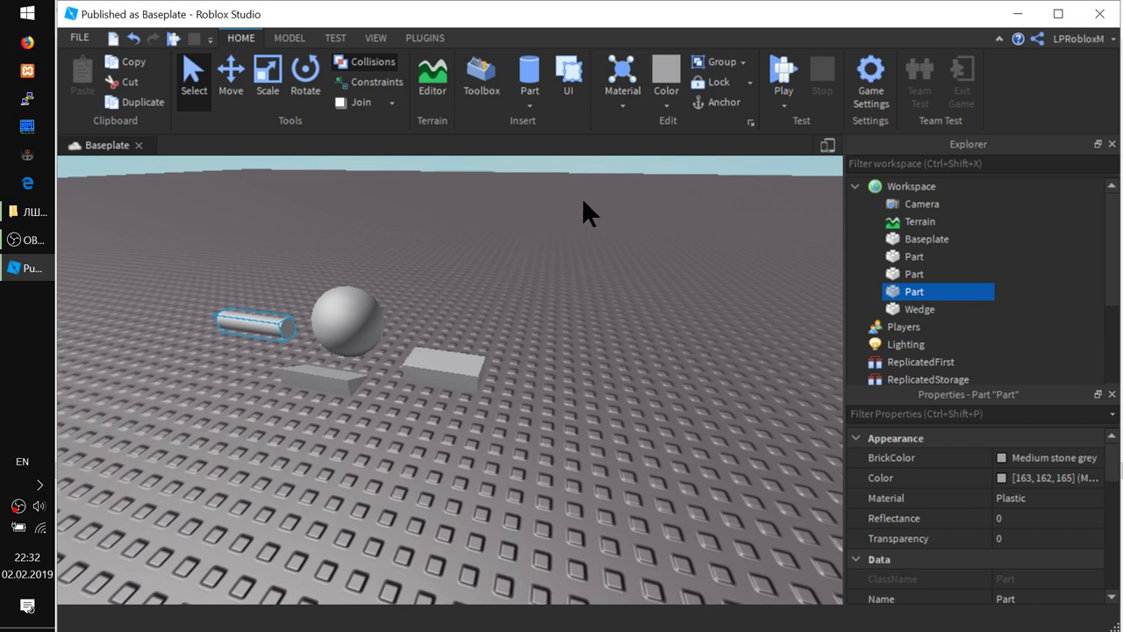
Pick the sphere, cylinder and block one at a time to match them with their entries under Workspace.
{"action": "left_click", "coordinate": [351, 318]}
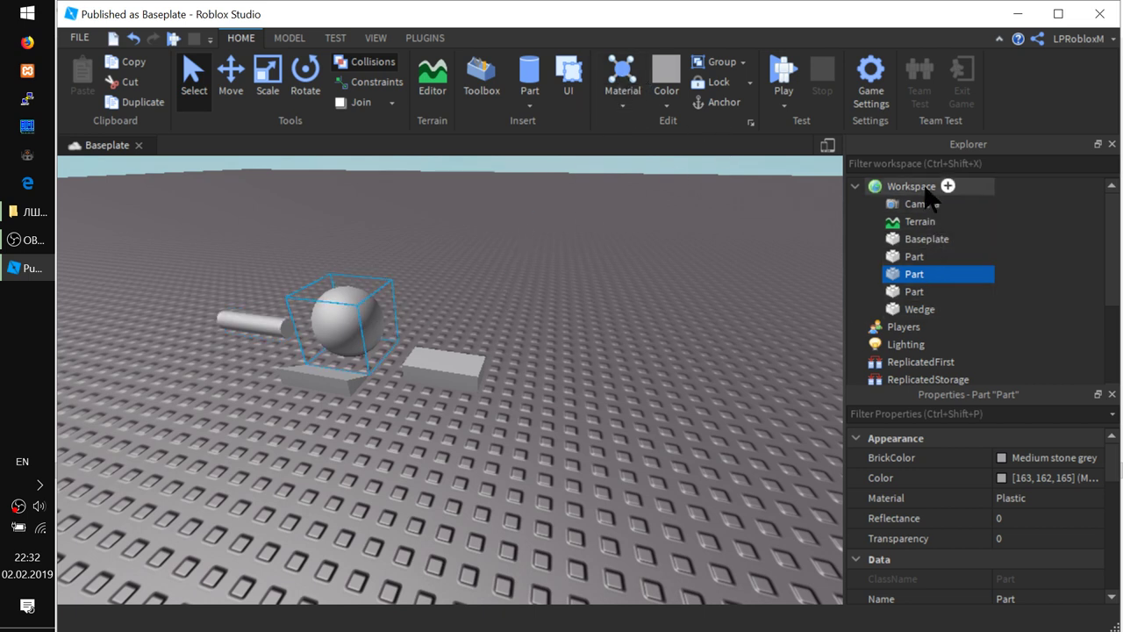
{"action": "left_click", "coordinate": [914, 289]}
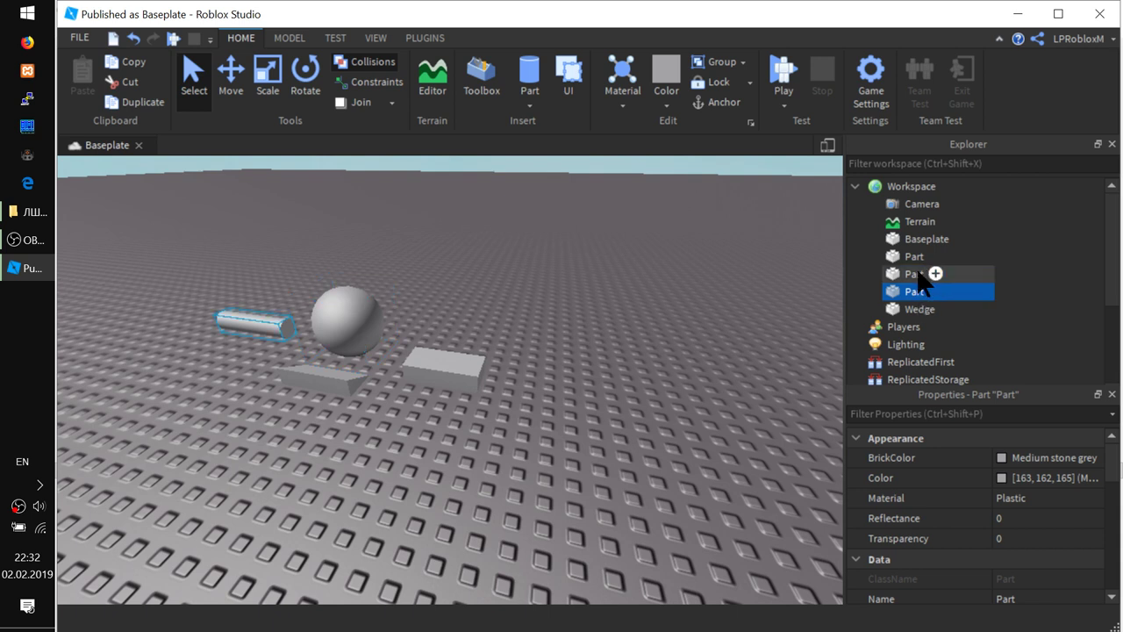
{"action": "left_click_drag", "start_coordinate": [917, 271], "coordinate": [872, 219]}
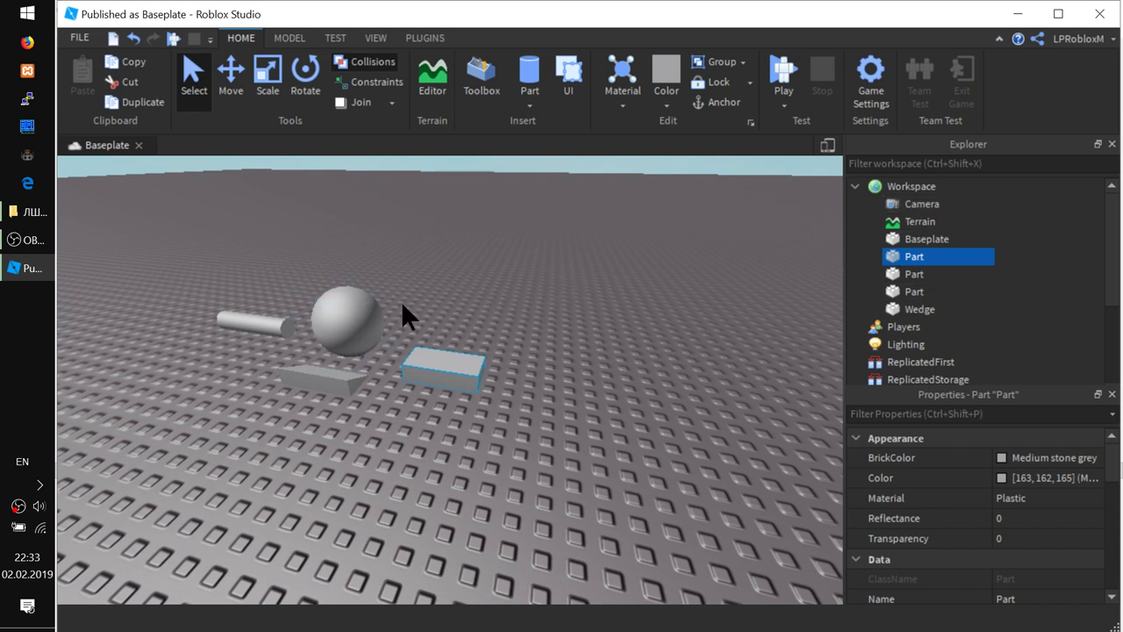
Select the block, cylinder and wedge together without the sphere, and set their material to Diamond Plate.
{"action": "left_click", "coordinate": [348, 317], "text": "ctrl"}
{"action": "left_click", "coordinate": [259, 320], "text": "ctrl"}
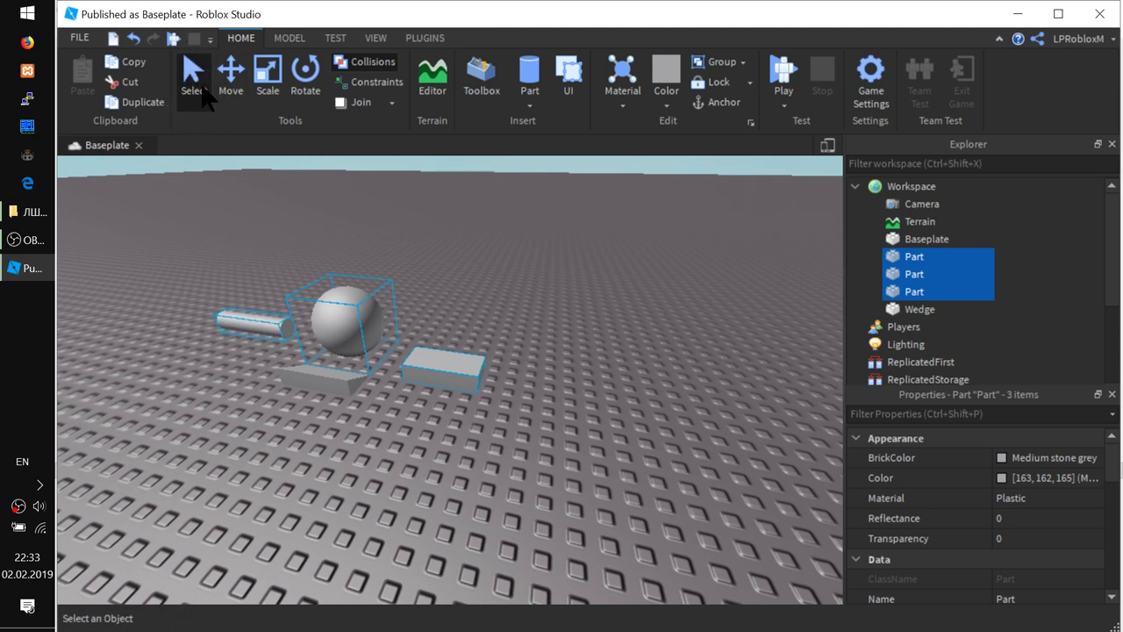
{"action": "left_click", "coordinate": [327, 377], "text": "ctrl"}
{"action": "left_click", "coordinate": [349, 316], "text": "ctrl"}
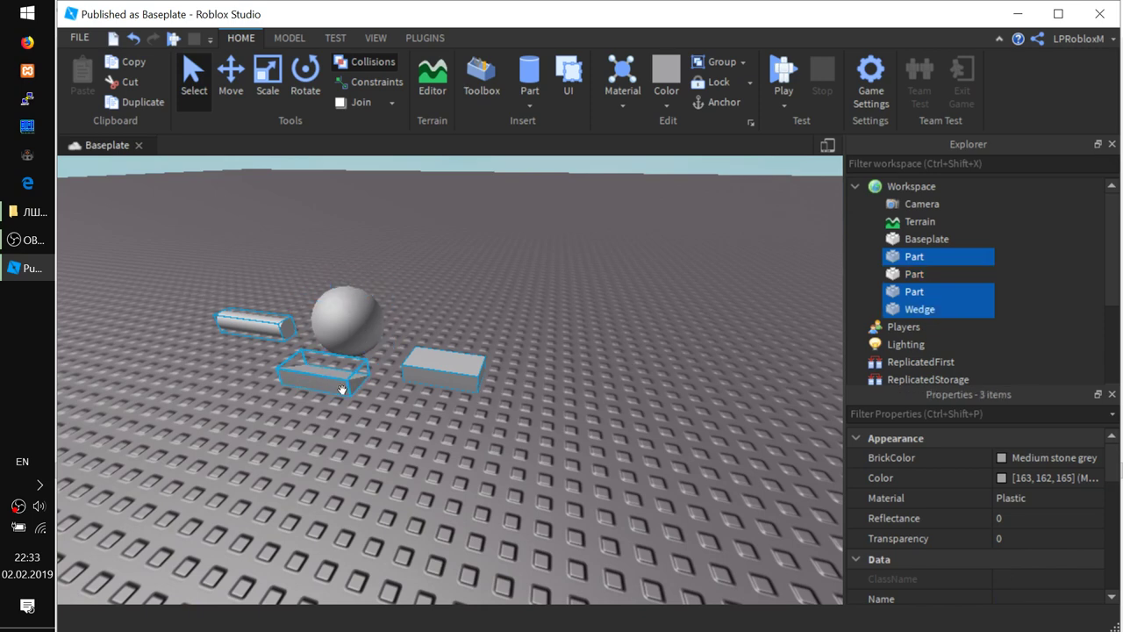
{"action": "scroll", "coordinate": [328, 394], "scroll_direction": "up", "scroll_amount": 3}
{"action": "scroll", "coordinate": [327, 398], "scroll_direction": "down", "scroll_amount": 3}
{"action": "right_click_drag", "start_coordinate": [366, 408], "coordinate": [366, 408]}
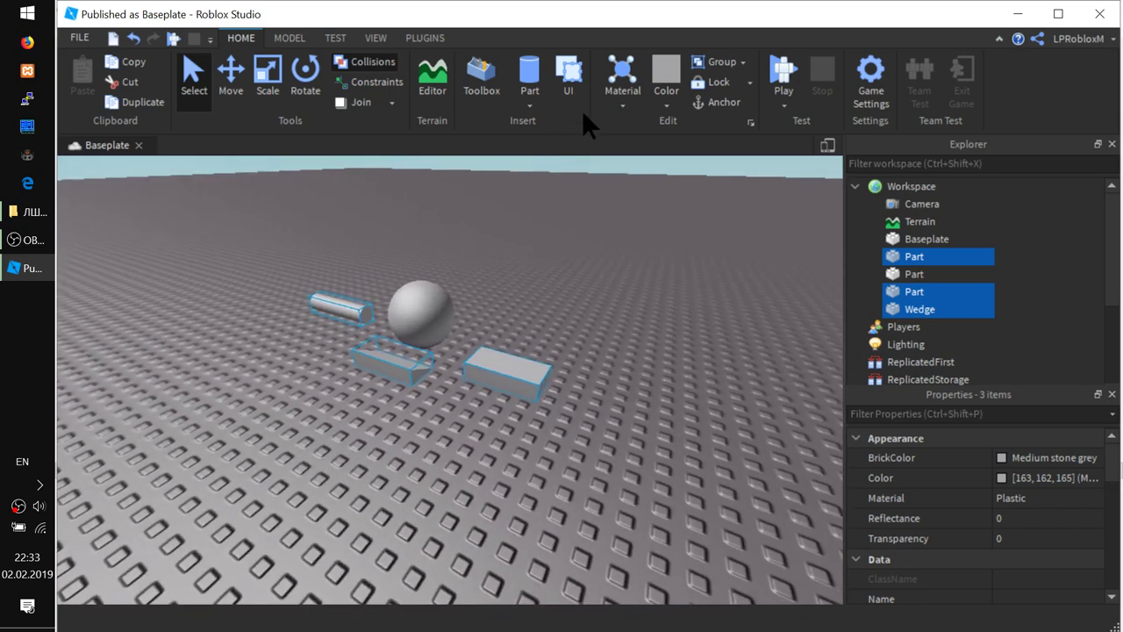
{"action": "left_click", "coordinate": [621, 104]}
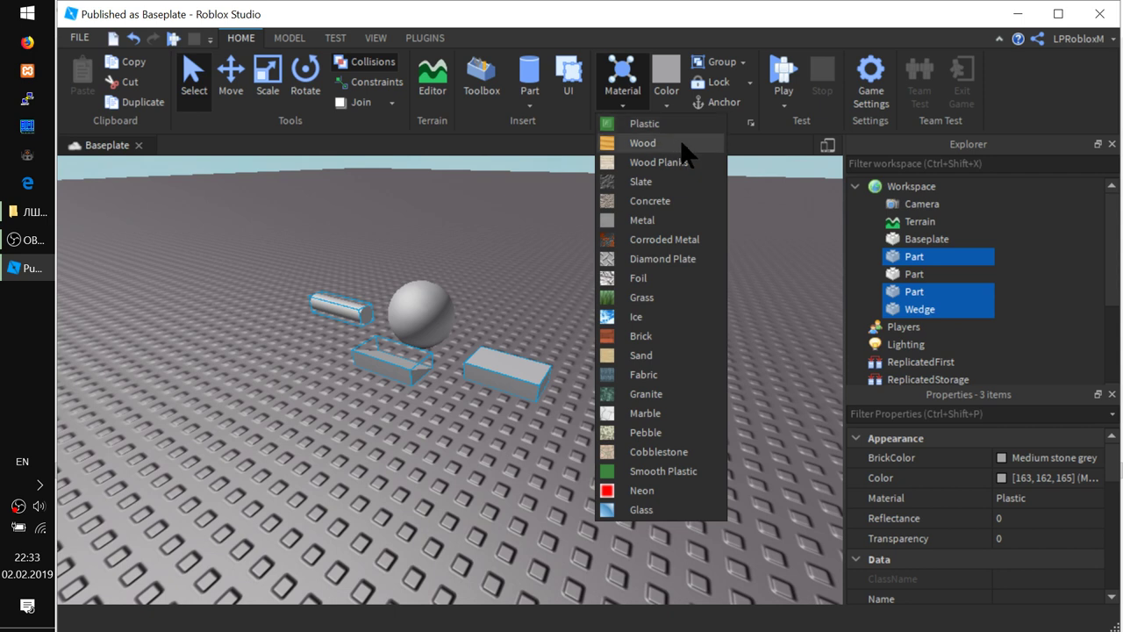
{"action": "left_click", "coordinate": [666, 259]}
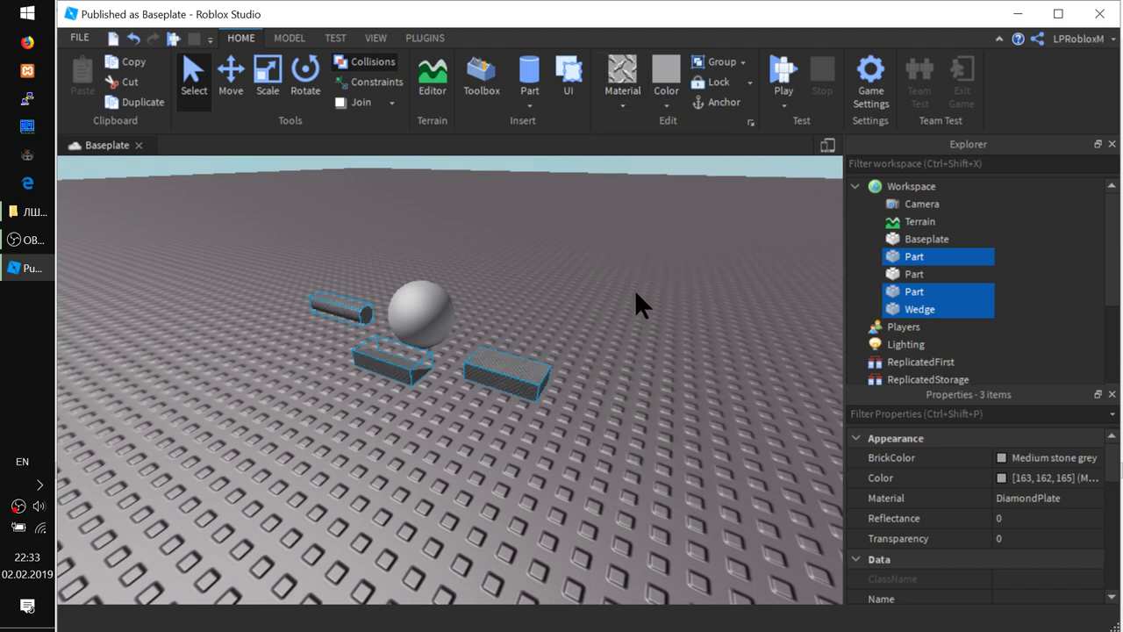
Change the material of the selected block, cylinder and wedge to Foil.
{"action": "scroll", "coordinate": [477, 372], "scroll_direction": "up", "scroll_amount": 5}
{"action": "scroll", "coordinate": [646, 377], "scroll_direction": "down", "scroll_amount": 8}
{"action": "scroll", "coordinate": [538, 368], "scroll_direction": "up", "scroll_amount": 5}
{"action": "scroll", "coordinate": [526, 373], "scroll_direction": "down", "scroll_amount": 5}
{"action": "left_click", "coordinate": [628, 104]}
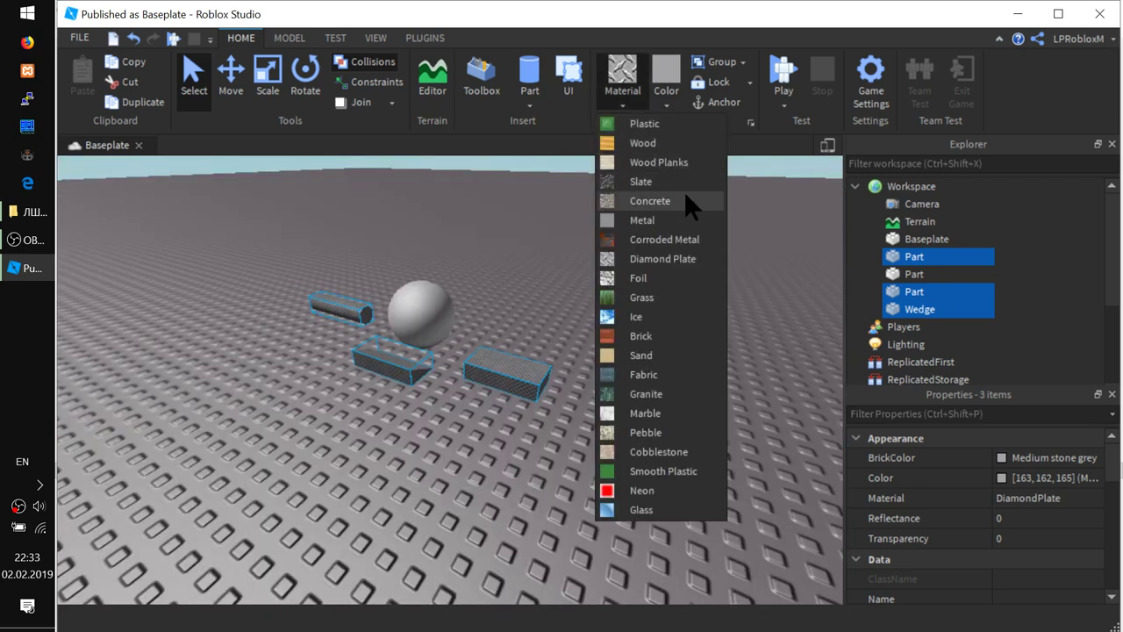
{"action": "left_click", "coordinate": [643, 277]}
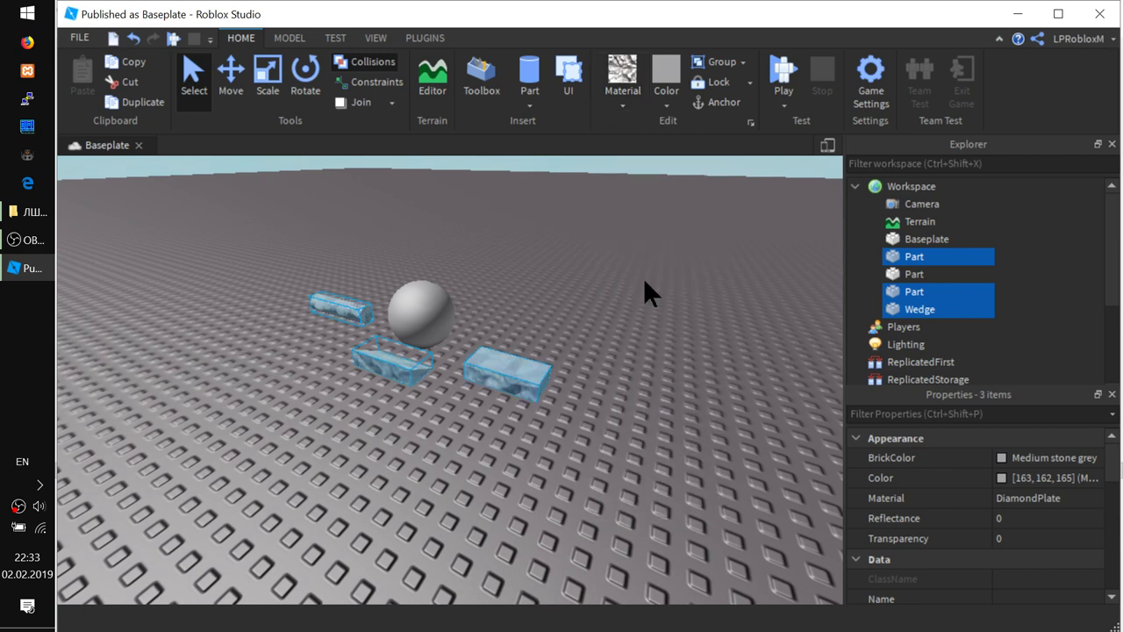
Select only the sphere and set its material to Pebble.
{"action": "left_click", "coordinate": [421, 312]}
{"action": "scroll", "coordinate": [392, 248], "scroll_direction": "up", "scroll_amount": 5}
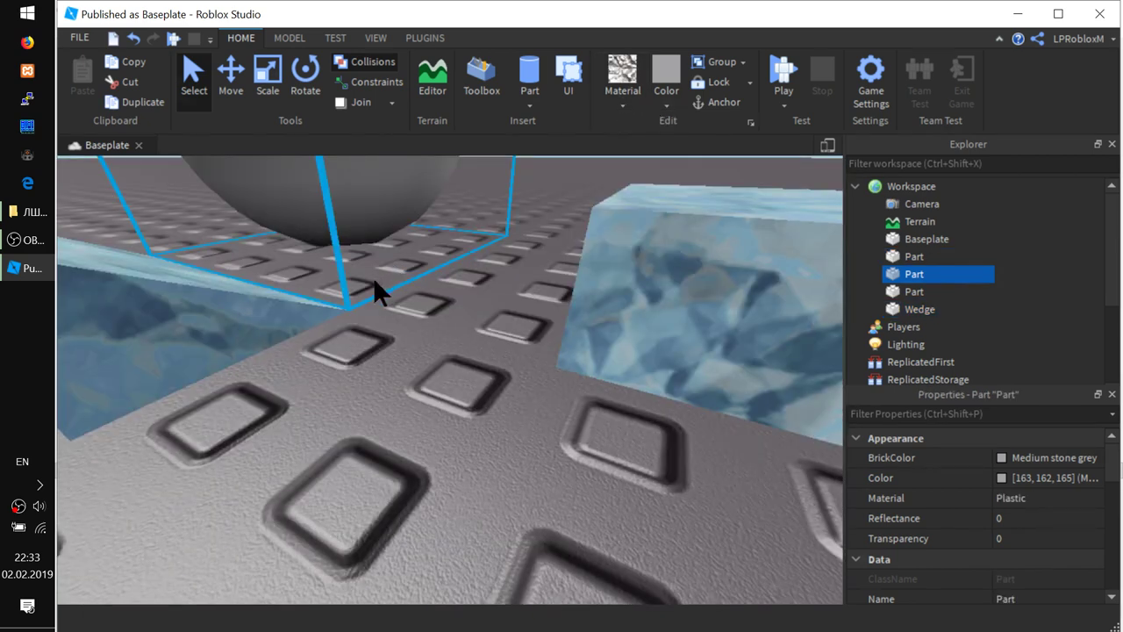
{"action": "right_click_drag", "start_coordinate": [346, 288], "coordinate": [348, 291]}
{"action": "key", "text": "f"}
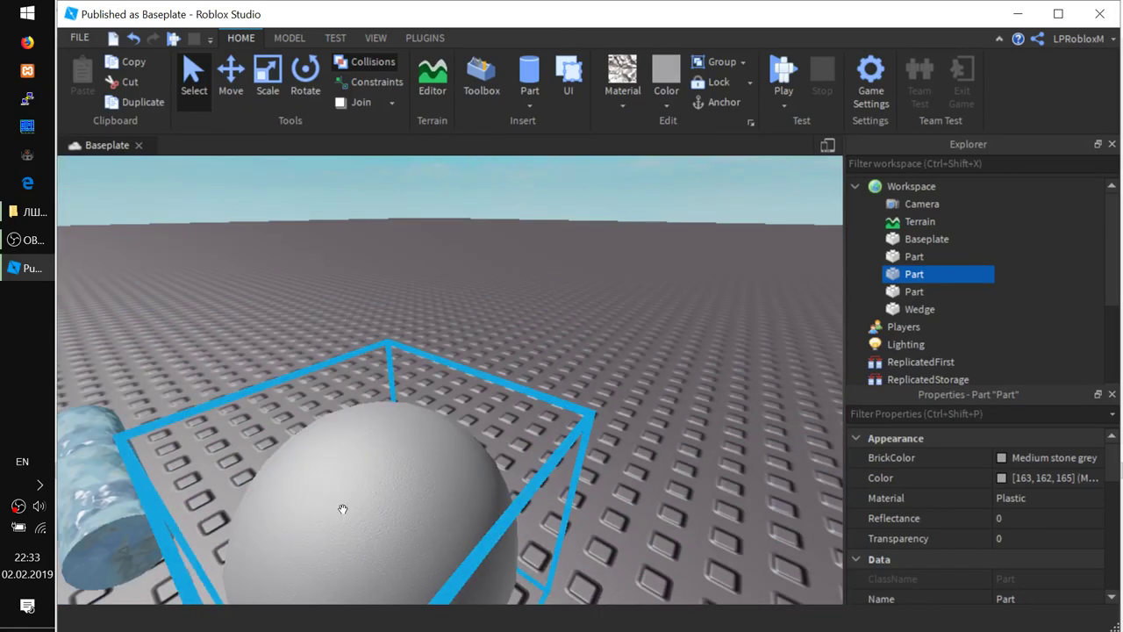
{"action": "scroll", "coordinate": [355, 500], "scroll_direction": "up", "scroll_amount": 6}
{"action": "scroll", "coordinate": [395, 511], "scroll_direction": "up", "scroll_amount": 1}
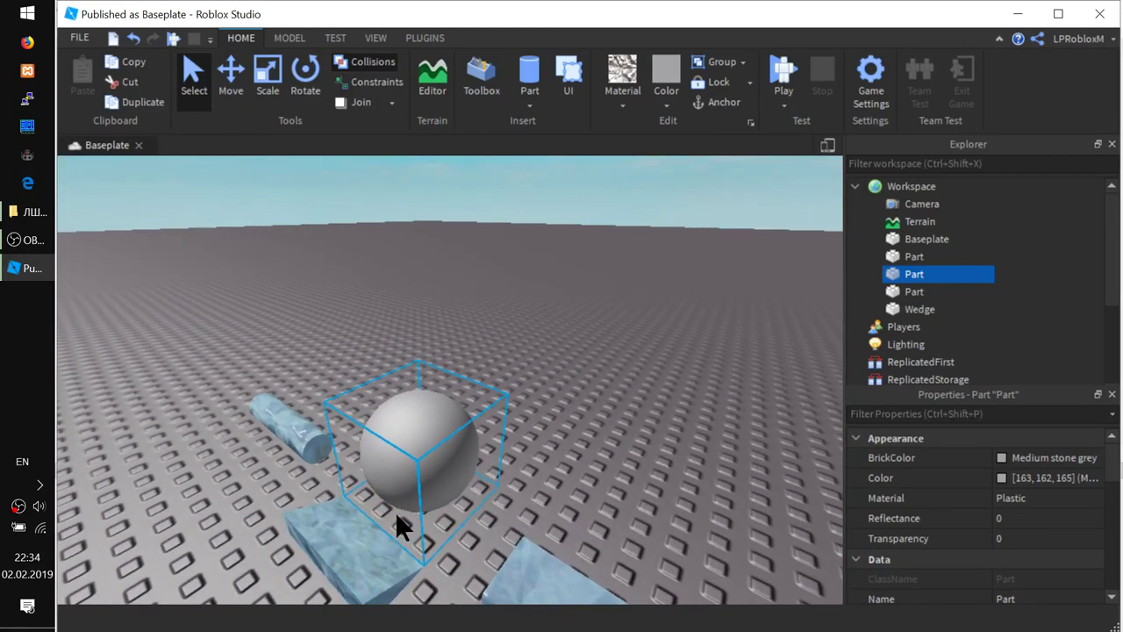
{"action": "right_click_drag", "start_coordinate": [395, 512], "coordinate": [395, 518]}
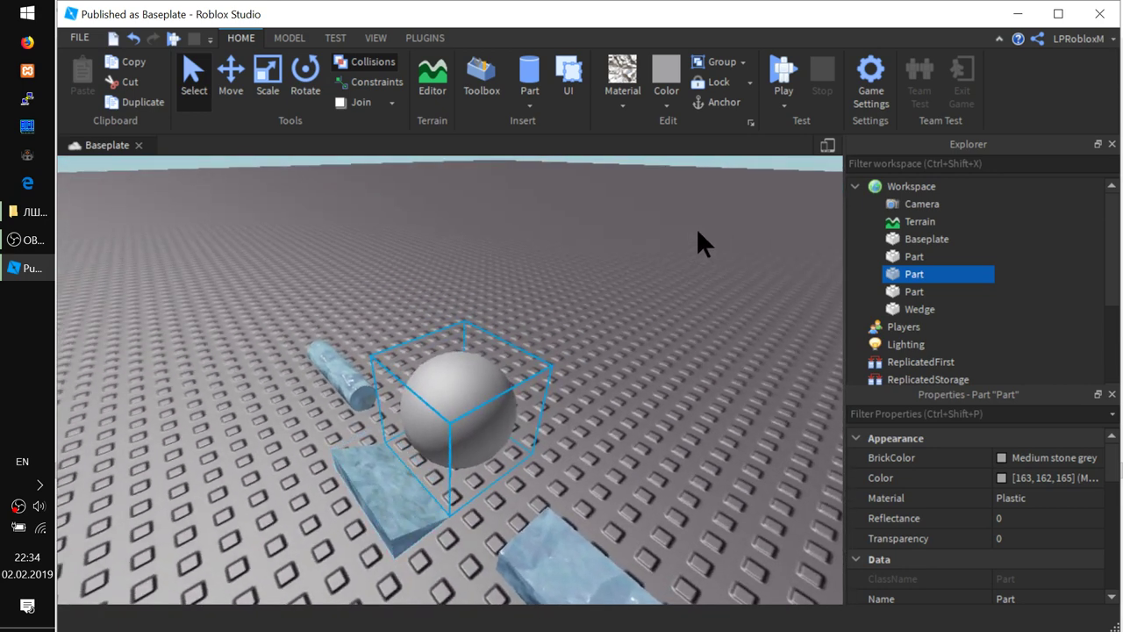
{"action": "left_click", "coordinate": [629, 99]}
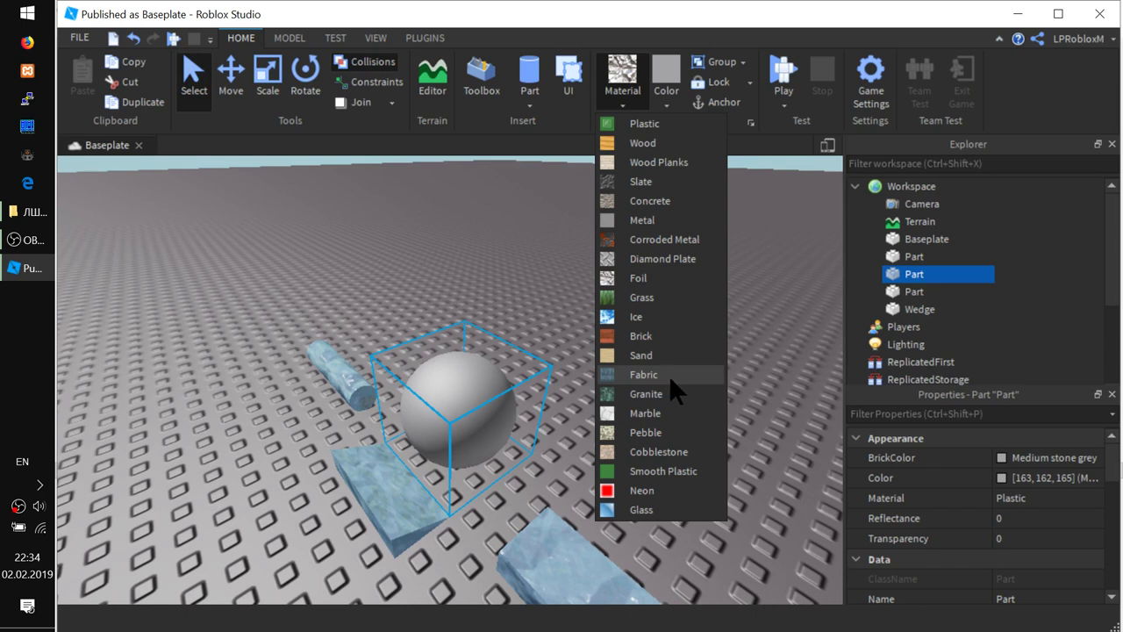
{"action": "left_click", "coordinate": [669, 431]}
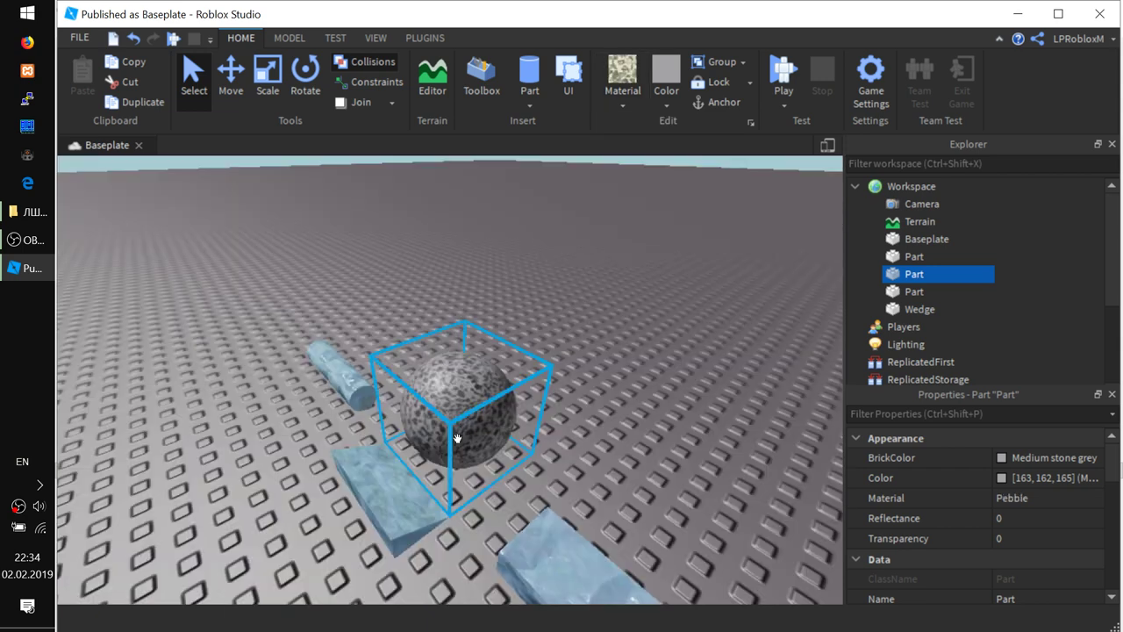
Change the sphere's material to Cobblestone.
{"action": "left_click", "coordinate": [618, 102]}
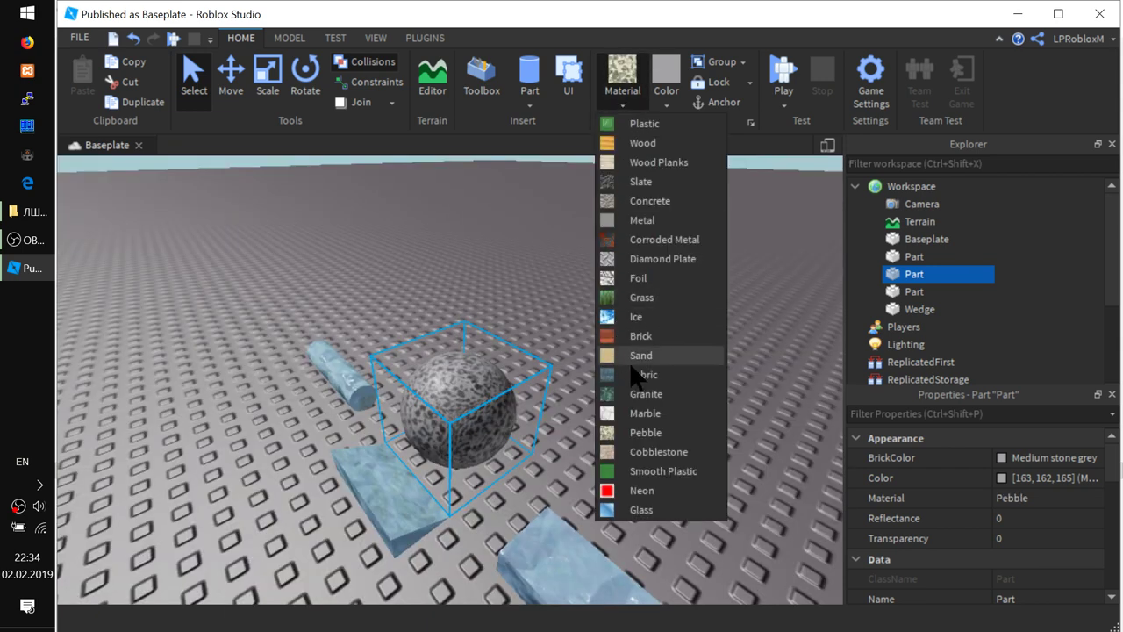
{"action": "left_click", "coordinate": [658, 452]}
{"action": "key", "text": "d"}
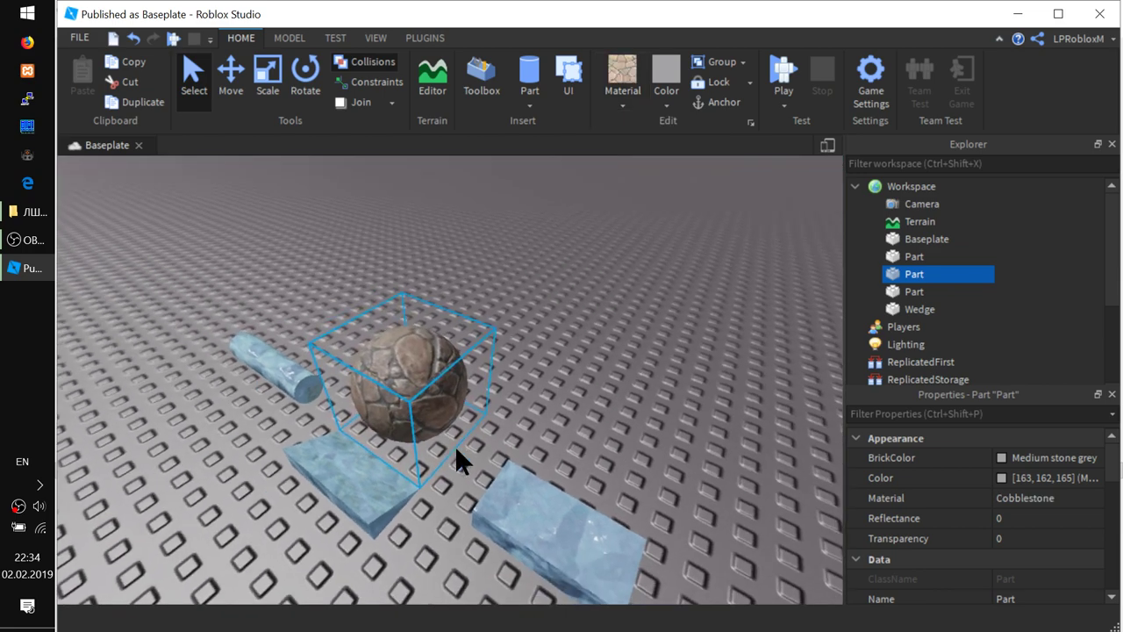
Select the baseplate and set its material to Cobblestone.
{"action": "right_click_drag", "start_coordinate": [454, 444], "coordinate": [454, 444]}
{"action": "right_click_drag", "start_coordinate": [435, 402], "coordinate": [435, 400]}
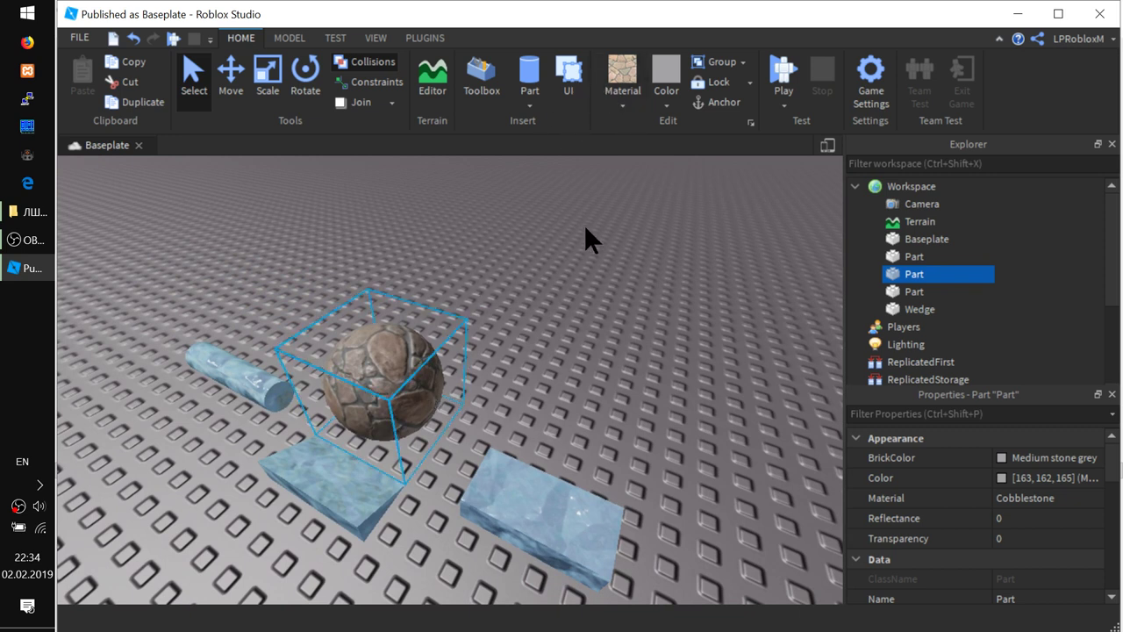
{"action": "left_click", "coordinate": [917, 242]}
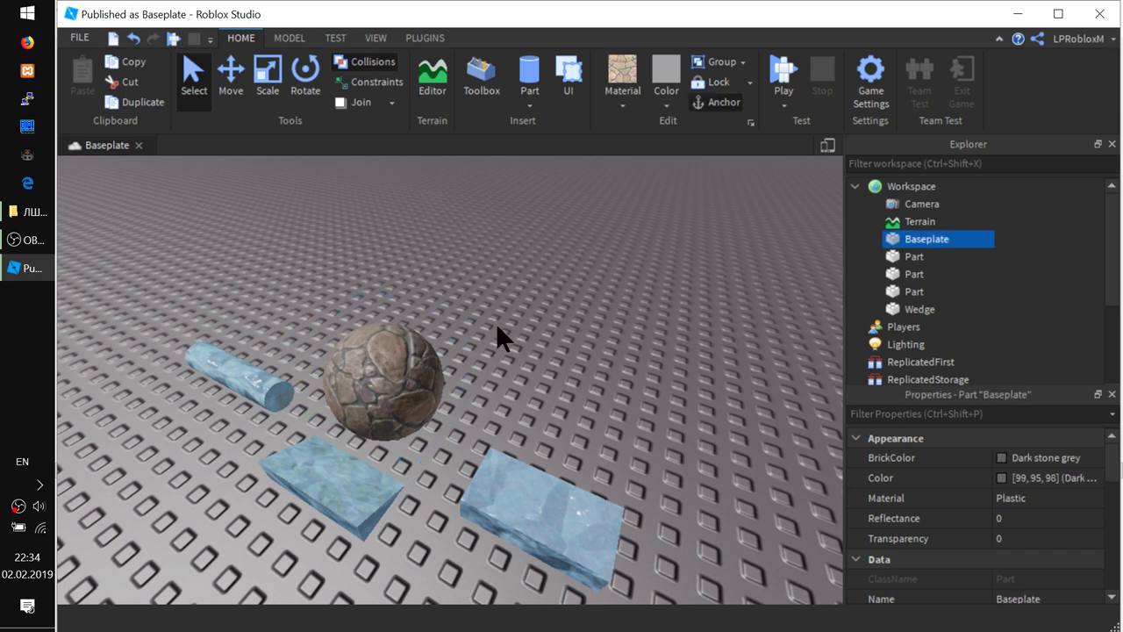
{"action": "left_click", "coordinate": [623, 98]}
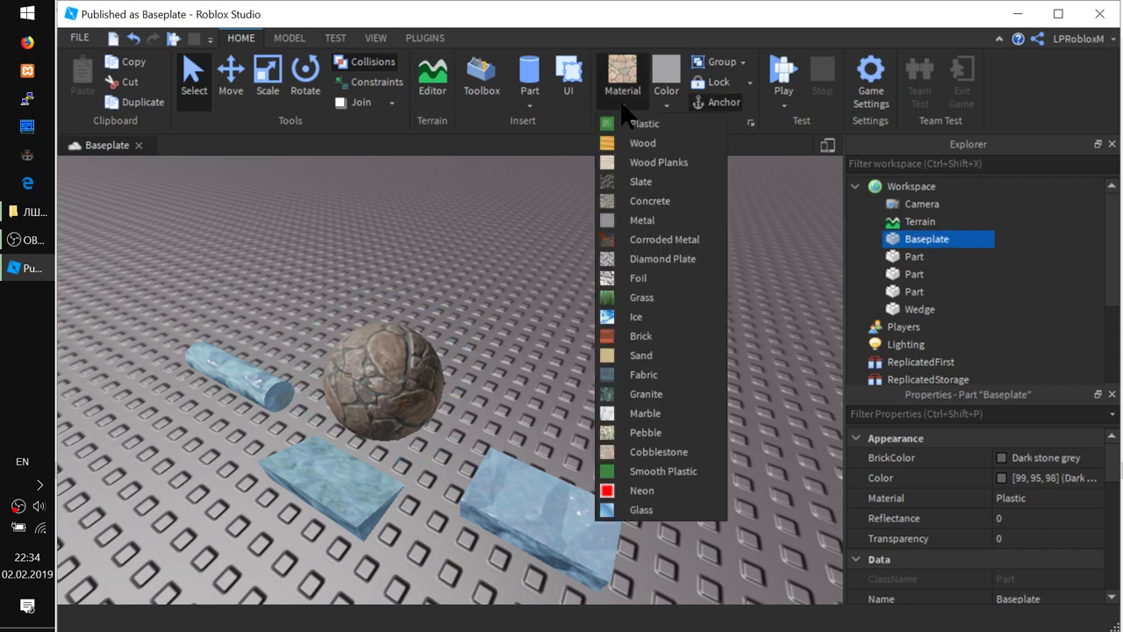
{"action": "left_click", "coordinate": [622, 98]}
{"action": "left_click", "coordinate": [629, 86]}
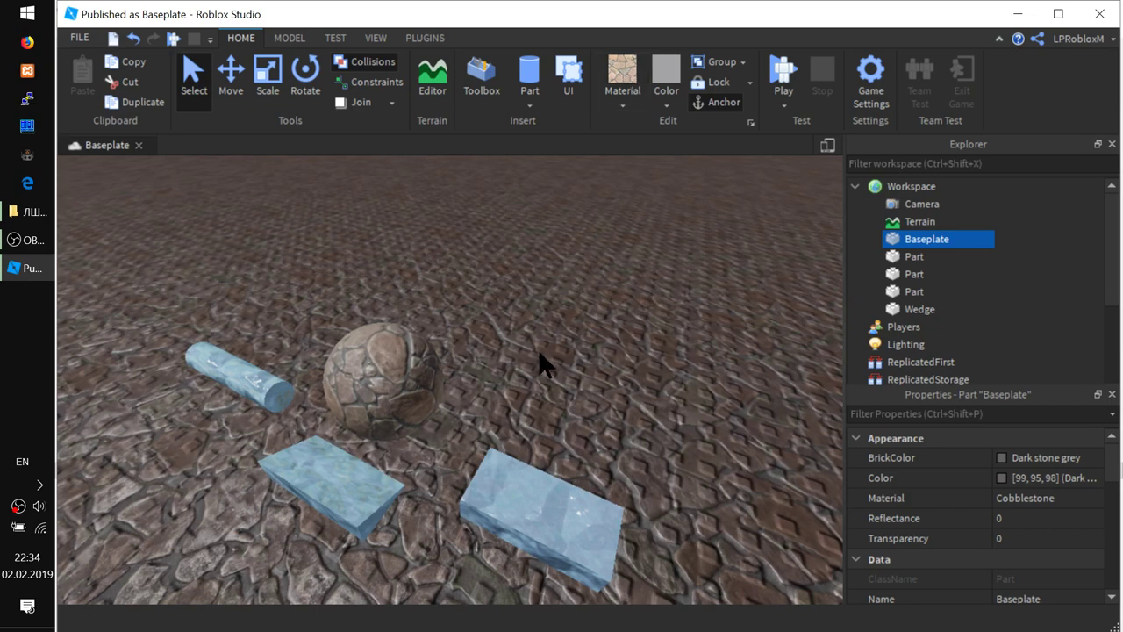
{"action": "right_click_drag", "start_coordinate": [537, 349], "coordinate": [511, 381]}
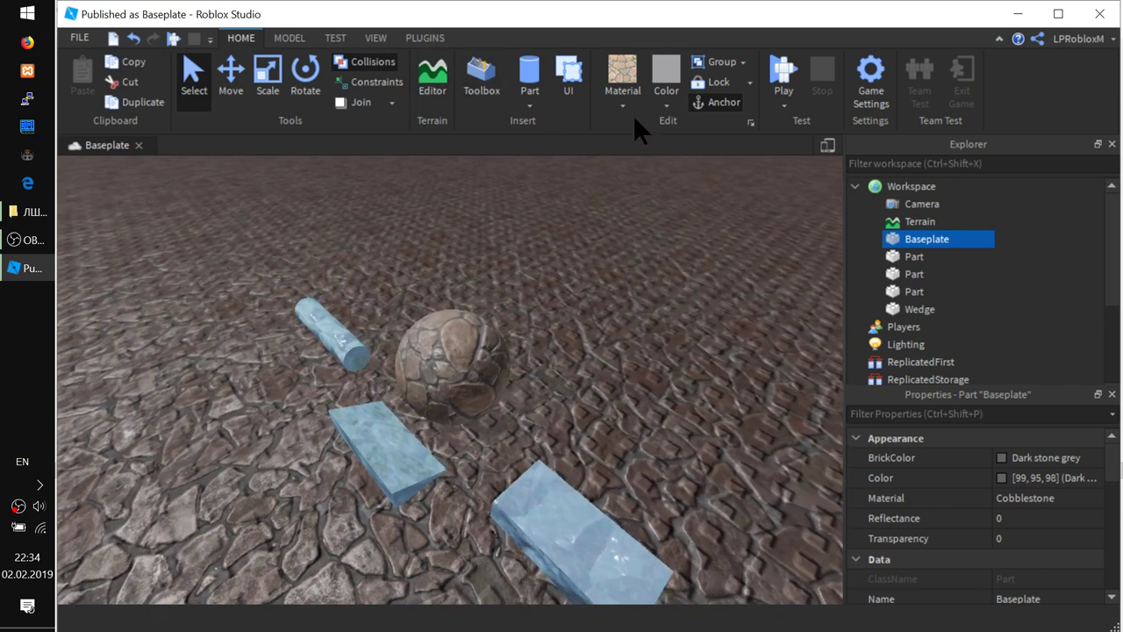
Select the sphere, set its material to Neon and colour it Lime green.
{"action": "left_click", "coordinate": [452, 359]}
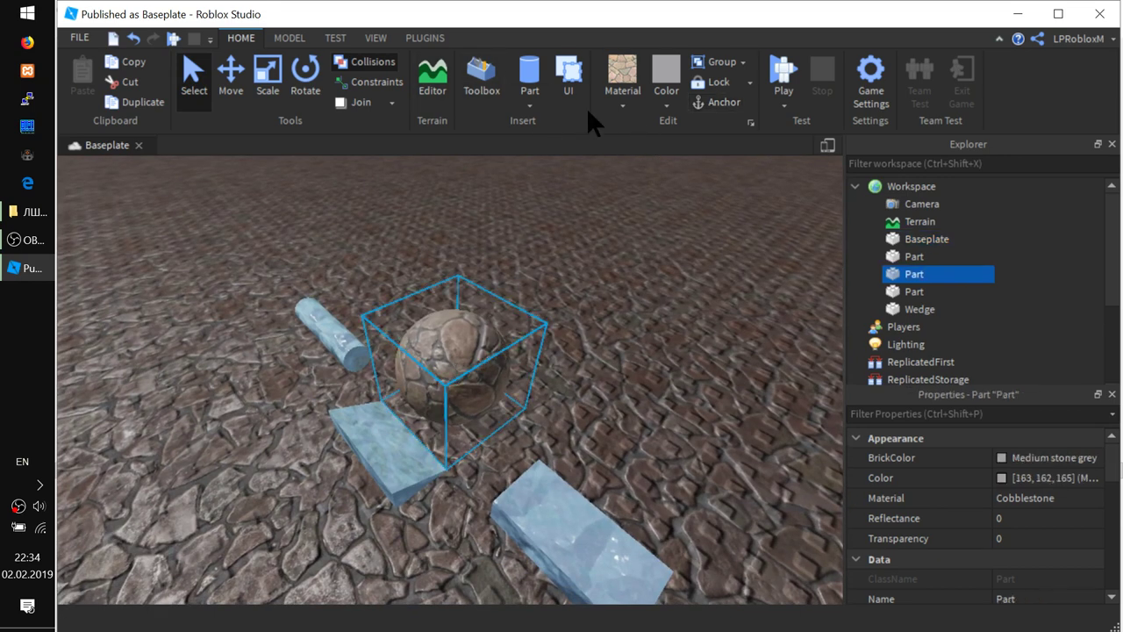
{"action": "left_click", "coordinate": [633, 101]}
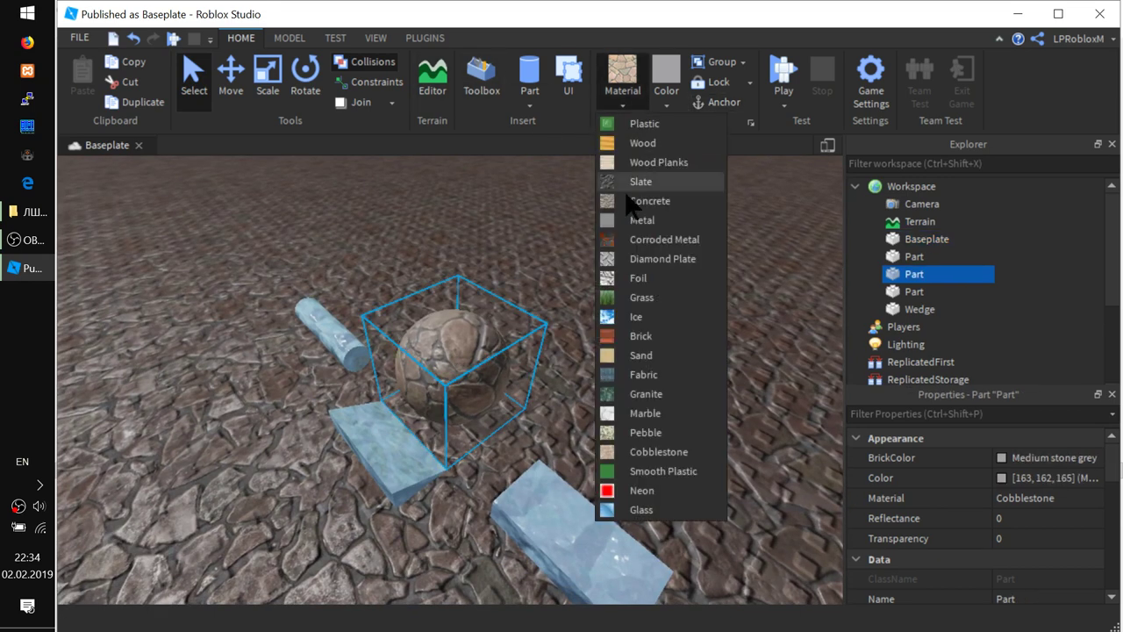
{"action": "left_click", "coordinate": [649, 489]}
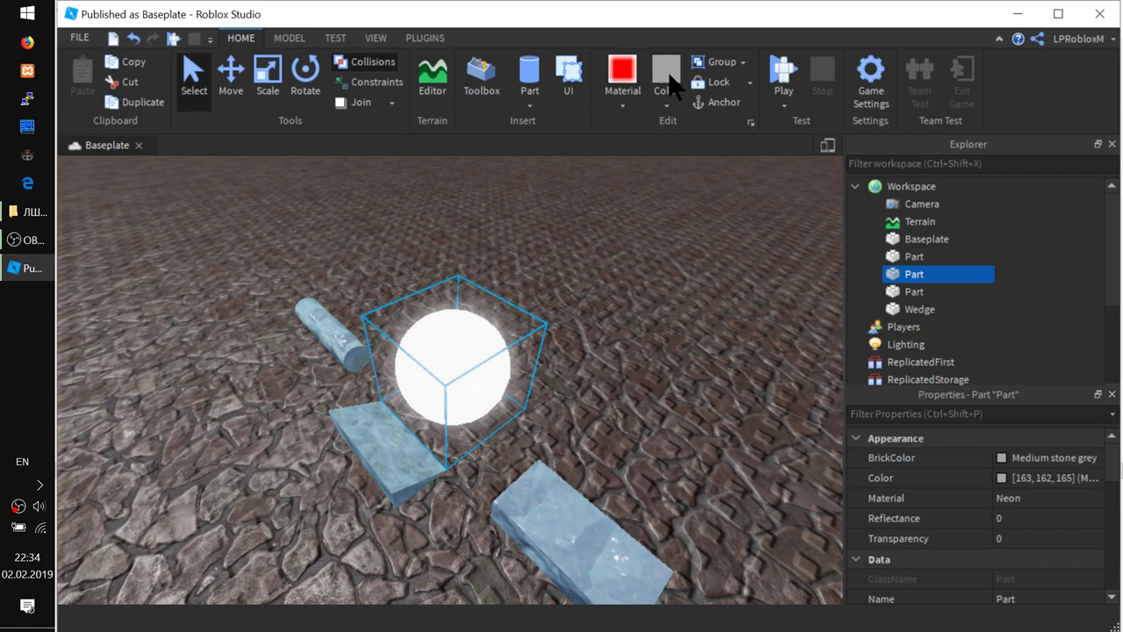
{"action": "left_click", "coordinate": [669, 99]}
{"action": "left_click", "coordinate": [774, 210]}
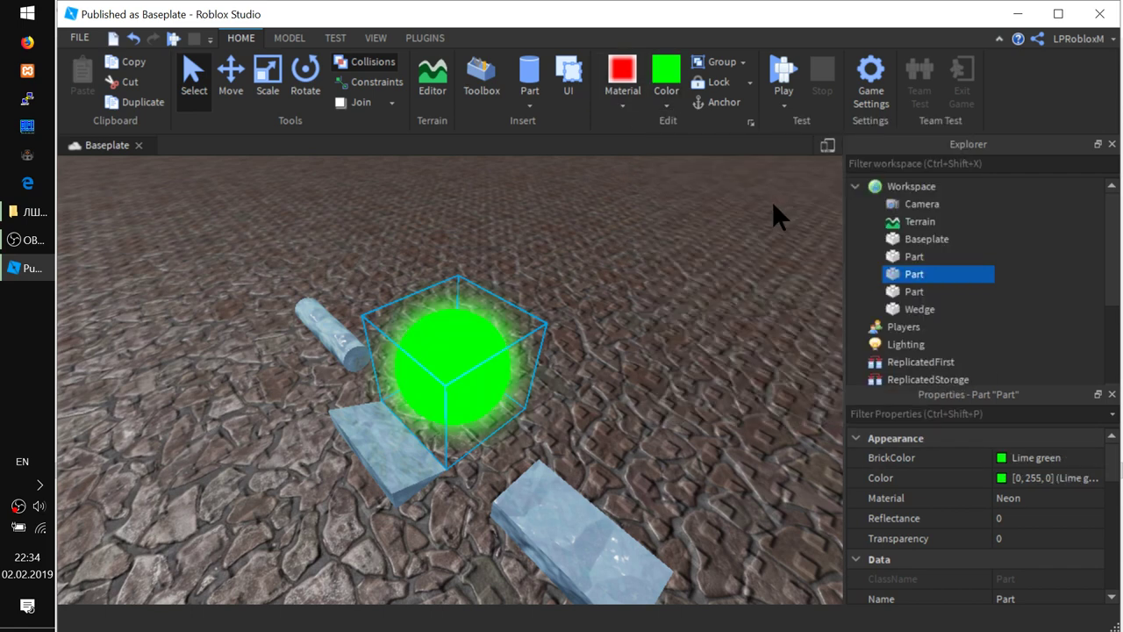
Change the sphere's material to Sand and its colour to New Yeller.
{"action": "left_click", "coordinate": [623, 97]}
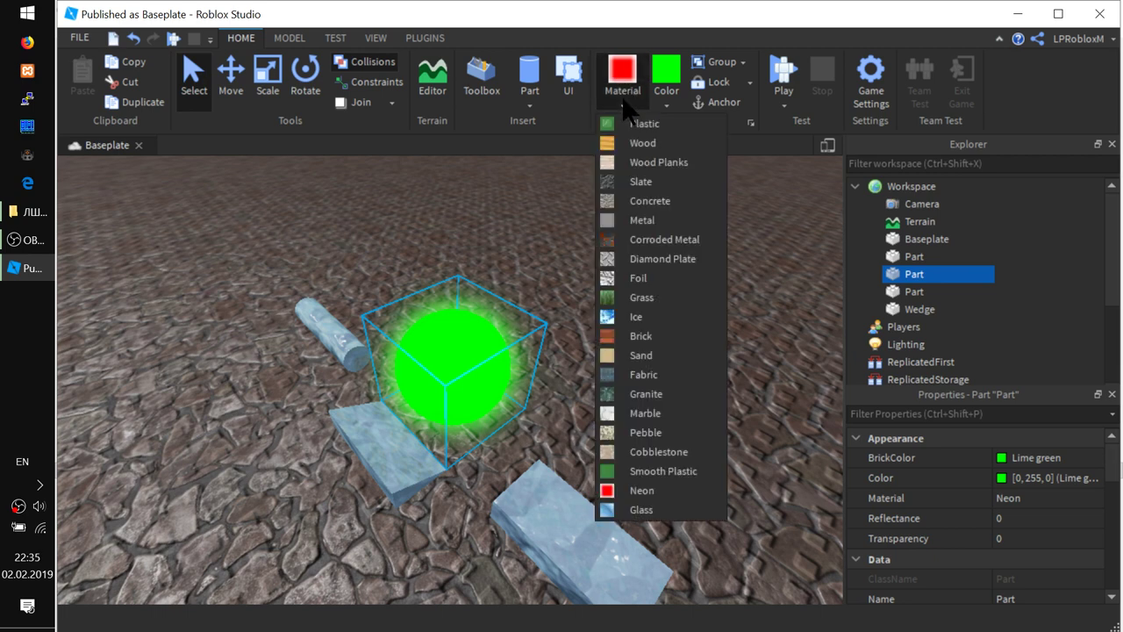
{"action": "left_click", "coordinate": [639, 355]}
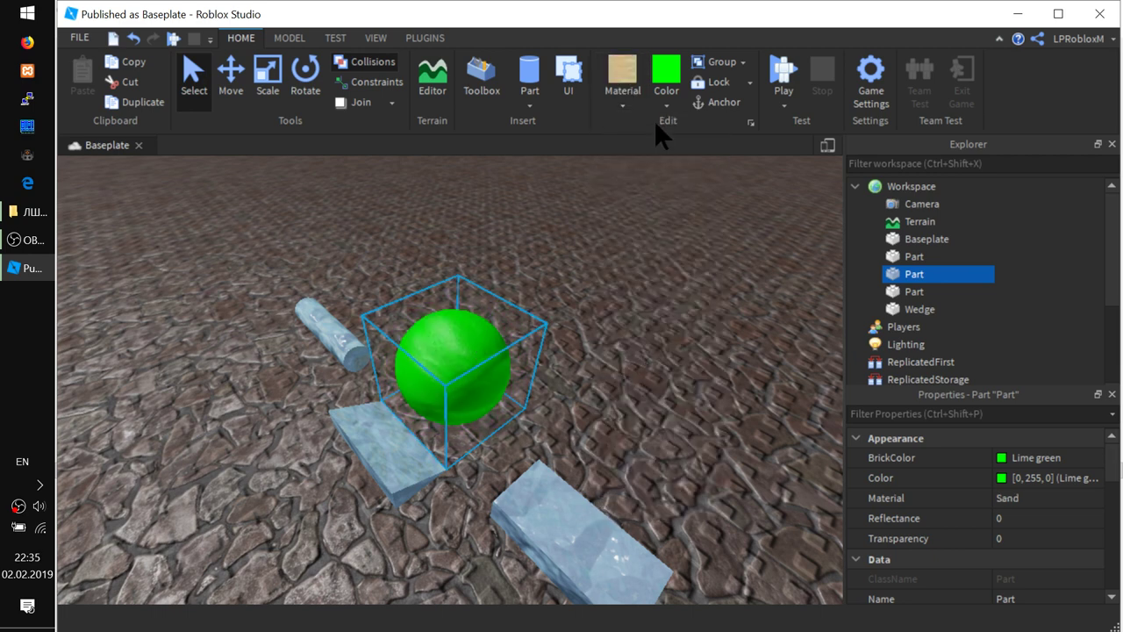
{"action": "left_click", "coordinate": [668, 101]}
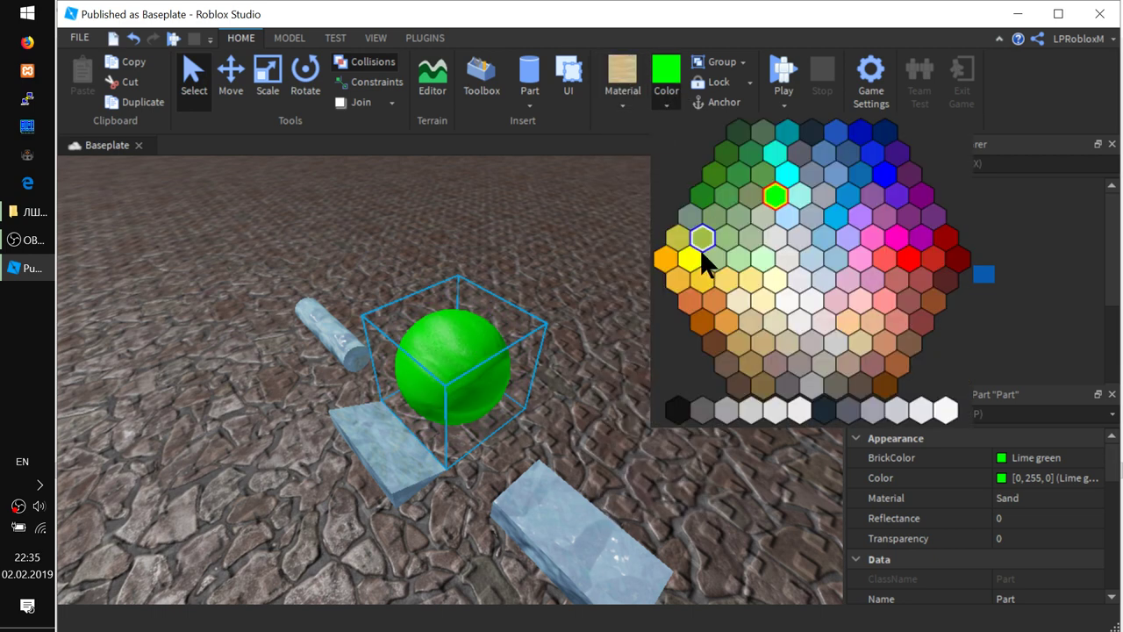
{"action": "left_click", "coordinate": [695, 252]}
Recolour the sphere to Pearl and set its material to Glass.
{"action": "left_click", "coordinate": [662, 96]}
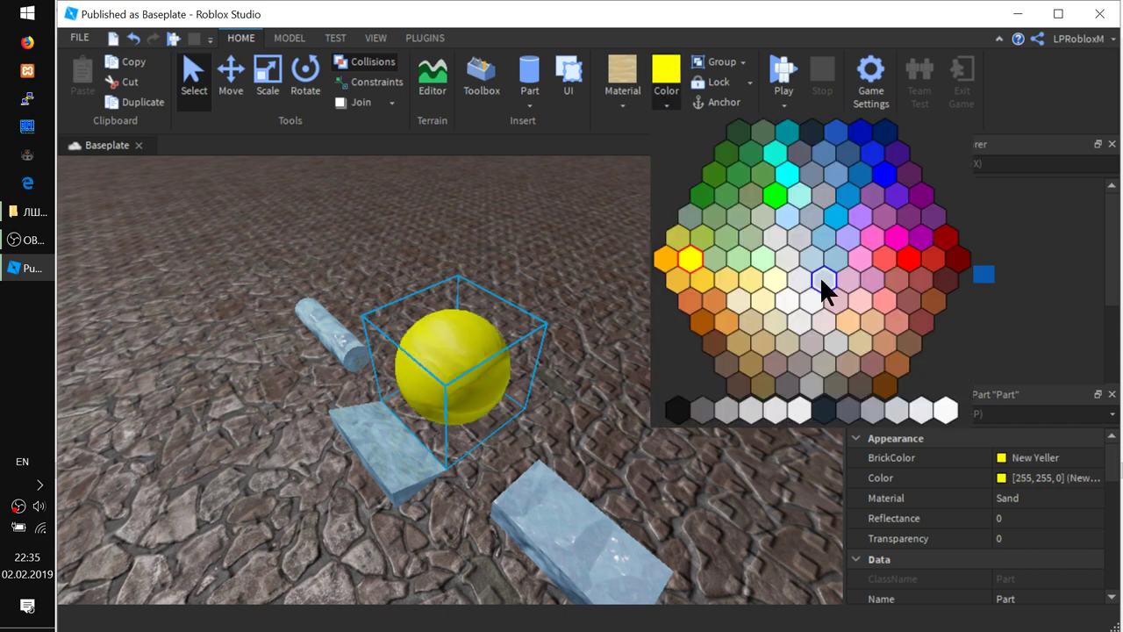
{"action": "left_click", "coordinate": [794, 280]}
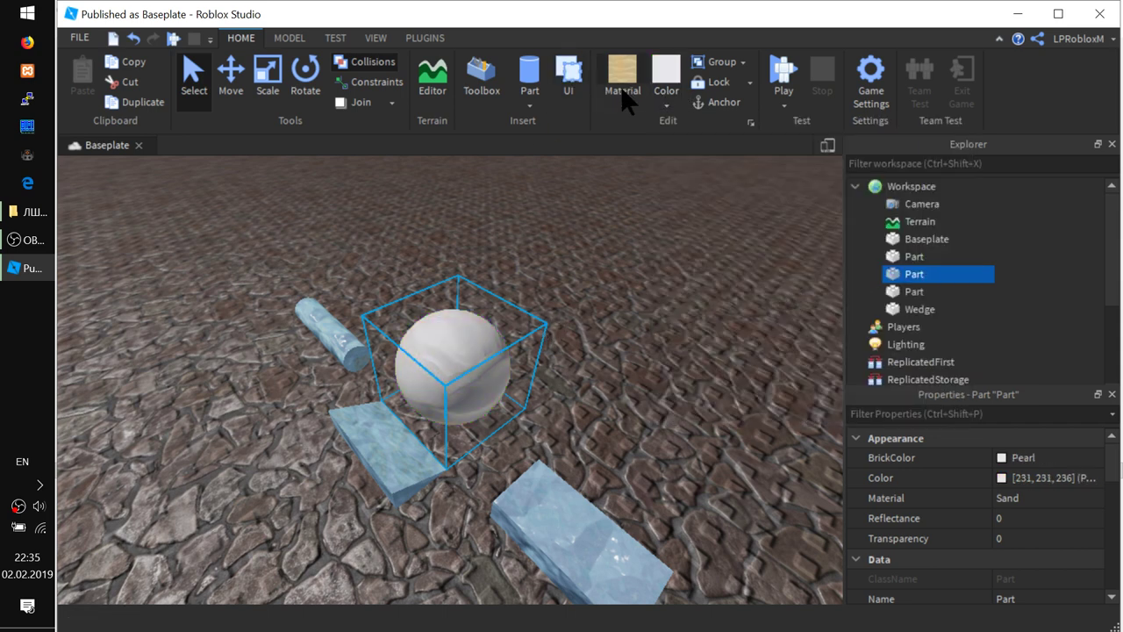
{"action": "left_click", "coordinate": [622, 88]}
{"action": "left_click", "coordinate": [644, 508]}
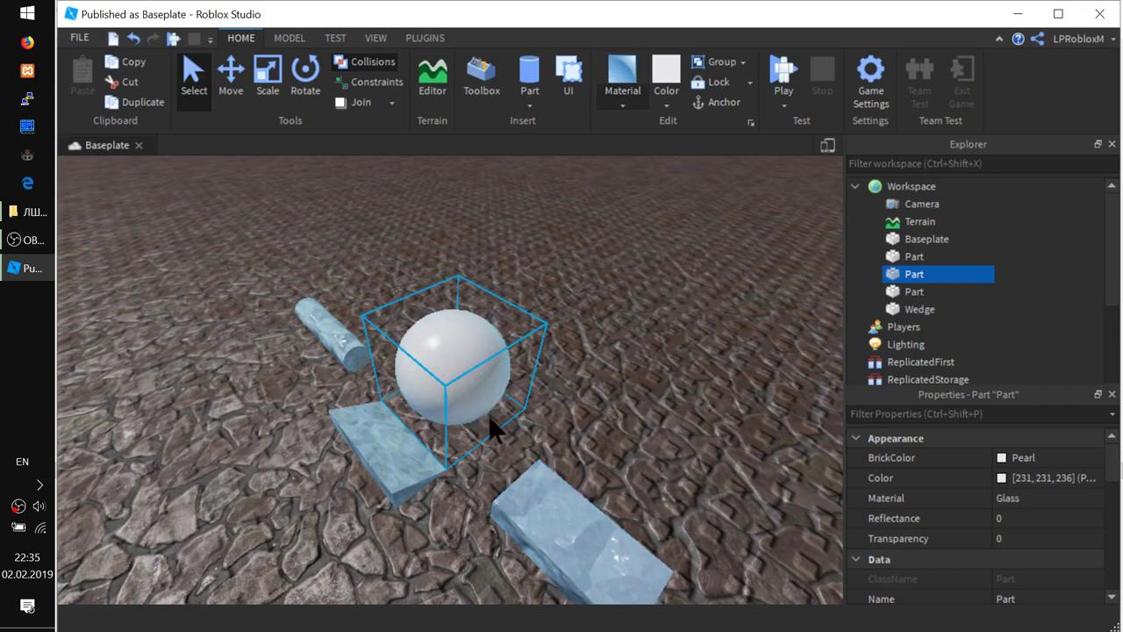
{"action": "right_click_drag", "start_coordinate": [467, 393], "coordinate": [465, 391]}
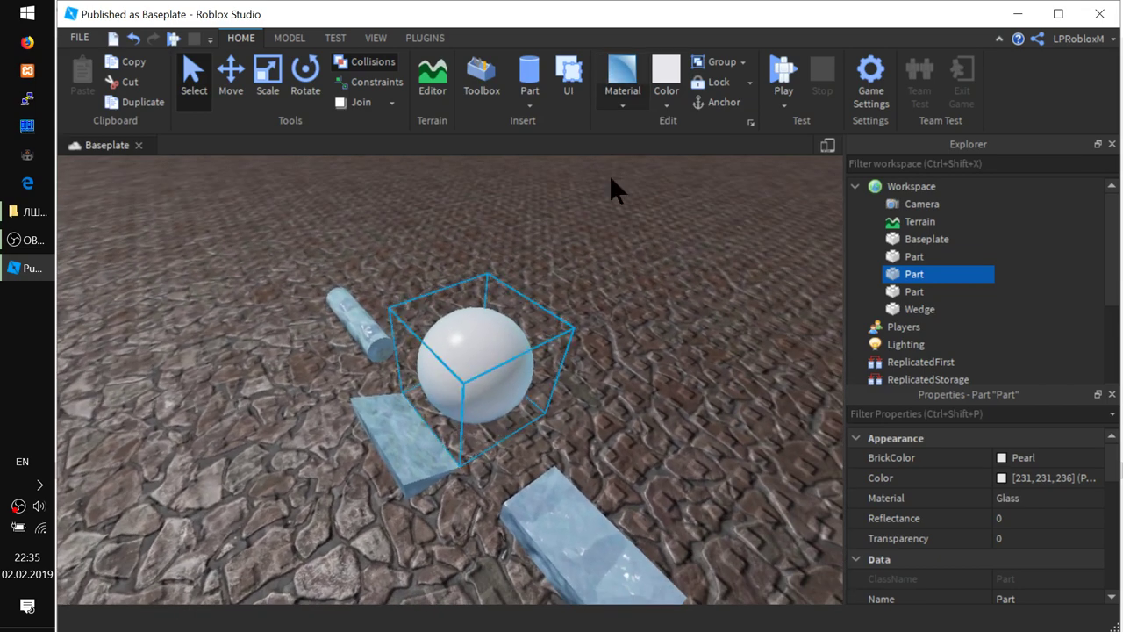
Change the glass sphere's colour to Bright green and focus the view on it.
{"action": "left_click", "coordinate": [667, 104]}
{"action": "left_click", "coordinate": [735, 179]}
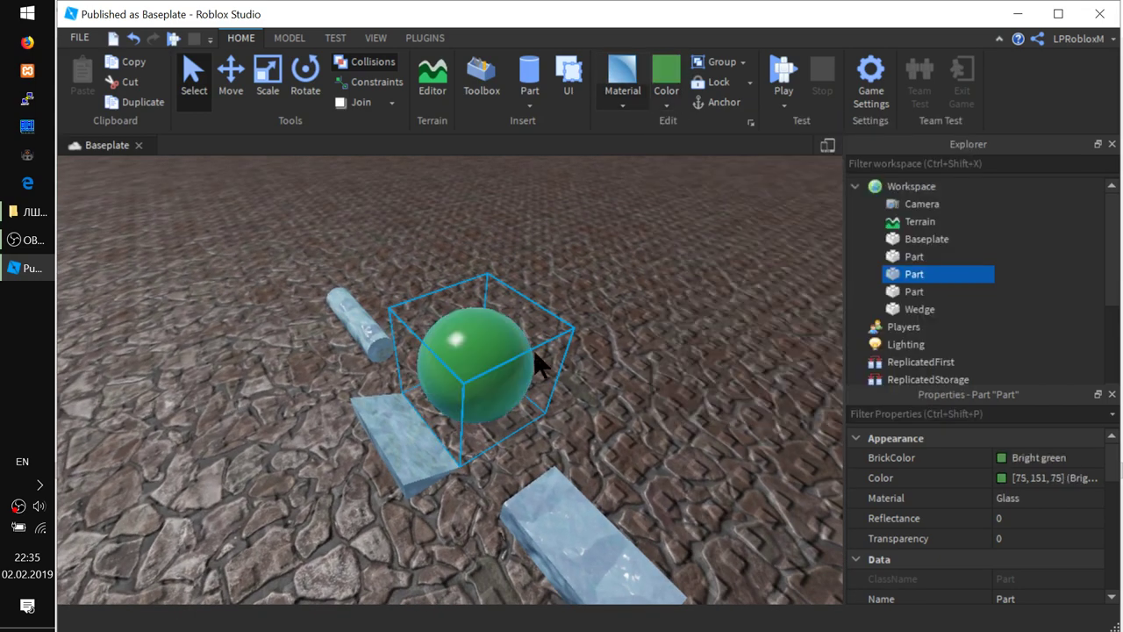
{"action": "key", "text": "f"}
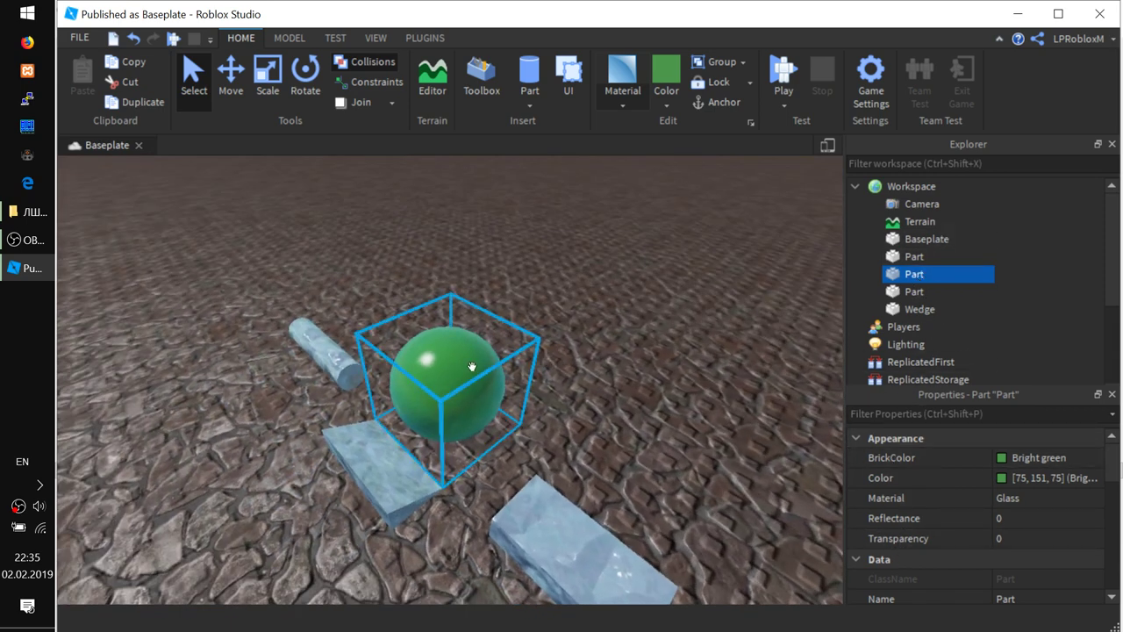
Raise the glass sphere's transparency to 0.85.
{"action": "left_click", "coordinate": [916, 537]}
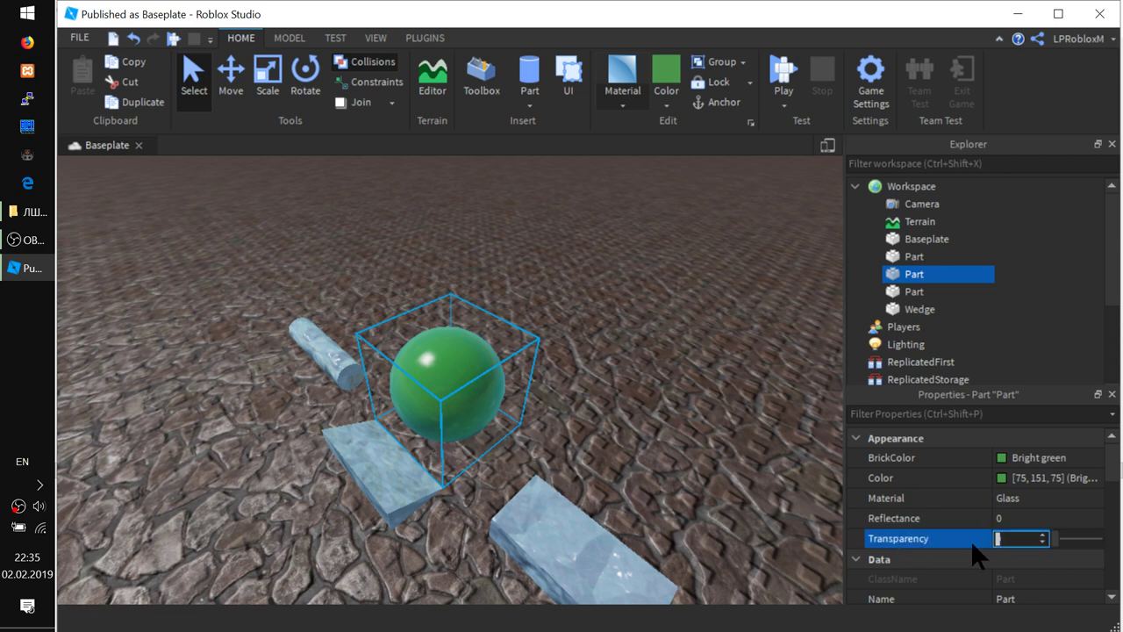
{"action": "left_click", "coordinate": [1074, 537]}
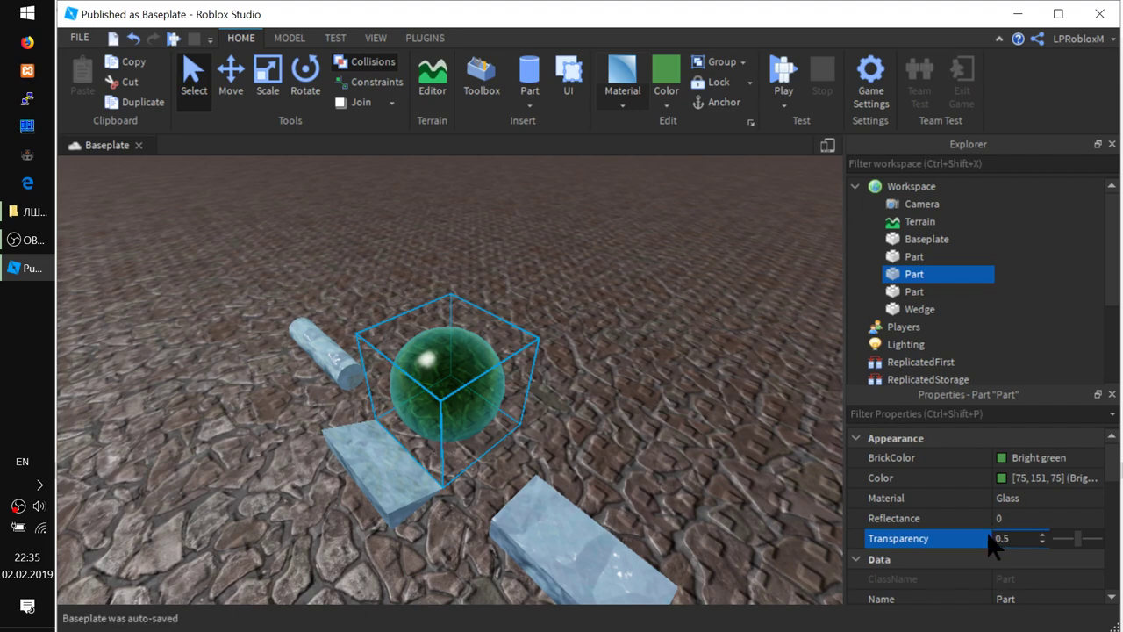
{"action": "mouse_move", "coordinate": [1077, 537]}
{"action": "left_mouse_down"}
{"action": "mouse_move", "coordinate": [1094, 534]}
{"action": "mouse_move", "coordinate": [1063, 535]}
{"action": "mouse_move", "coordinate": [1103, 534]}
{"action": "mouse_move", "coordinate": [1093, 531]}
{"action": "left_mouse_up"}
{"action": "right_click_drag", "start_coordinate": [542, 435], "coordinate": [541, 434]}
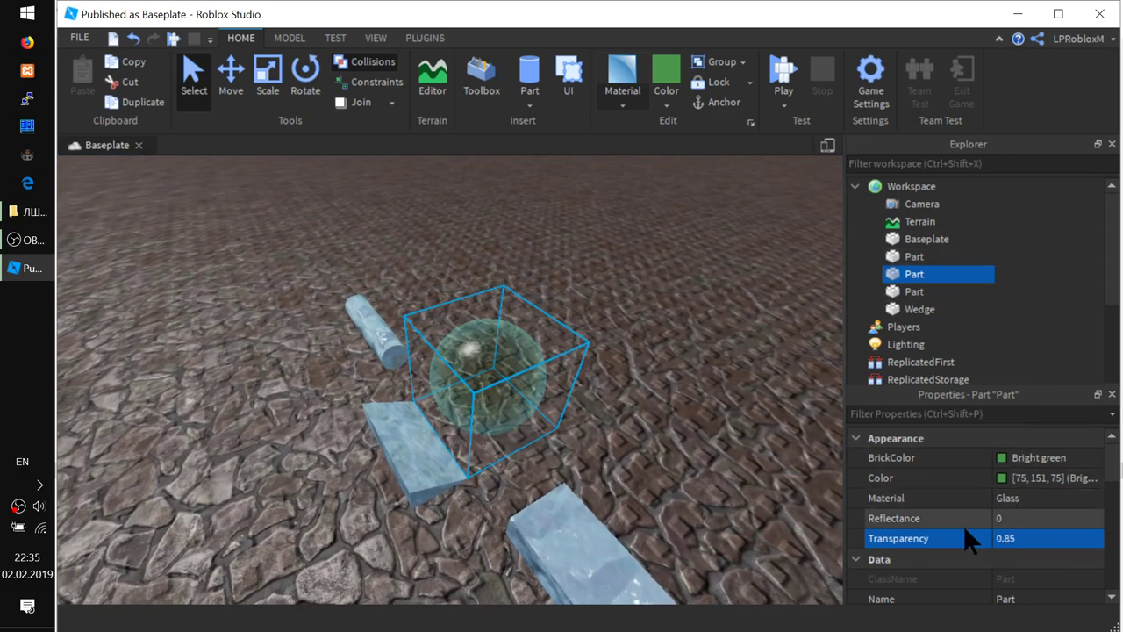
Set the glass sphere's reflectance to 0.65.
{"action": "left_click", "coordinate": [900, 520]}
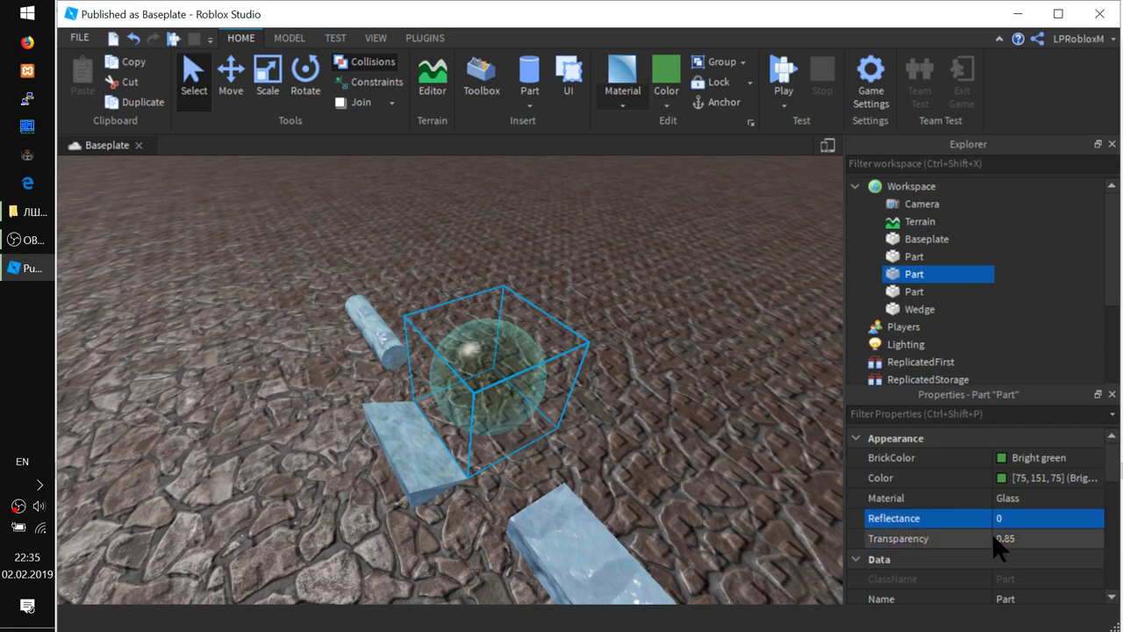
{"action": "mouse_move", "coordinate": [1074, 515]}
{"action": "left_mouse_down"}
{"action": "mouse_move", "coordinate": [1055, 519]}
{"action": "mouse_move", "coordinate": [1082, 518]}
{"action": "left_mouse_up"}
{"action": "right_click_drag", "start_coordinate": [572, 446], "coordinate": [481, 276]}
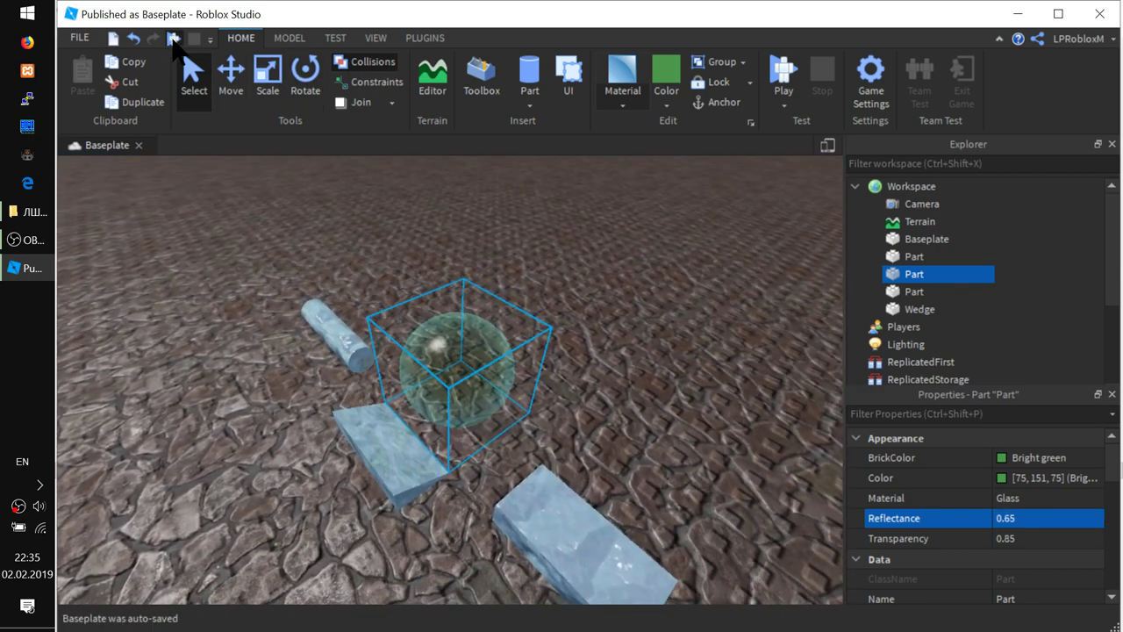
Play-test the place, walk the character around and against the glass sphere, and stop the test.
{"action": "key", "text": "F5"}
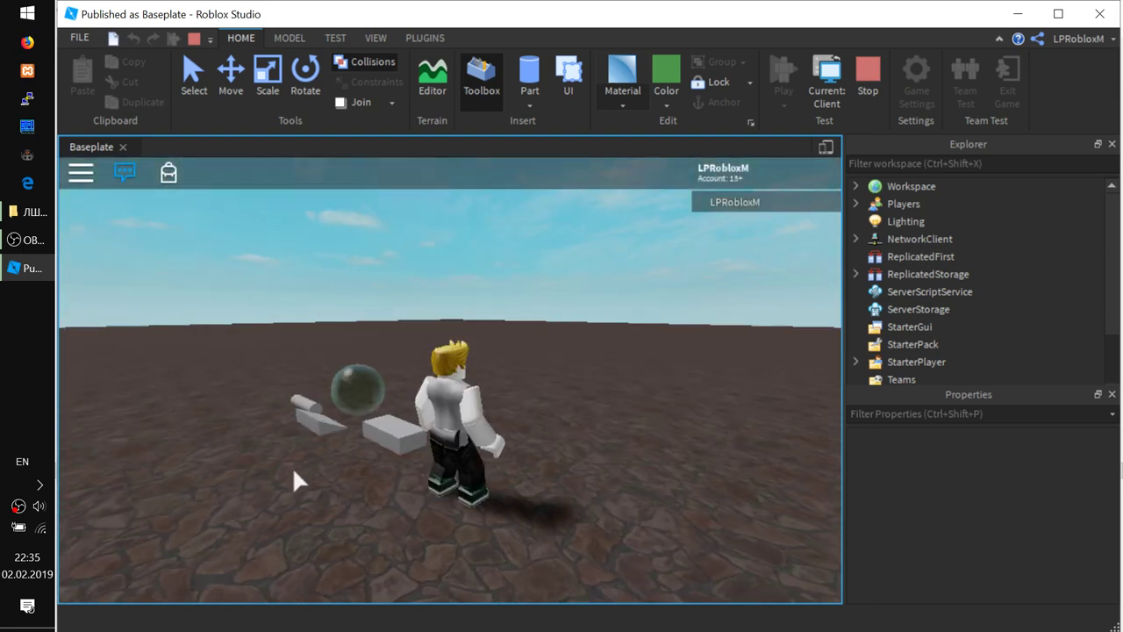
{"action": "key", "text": "w"}
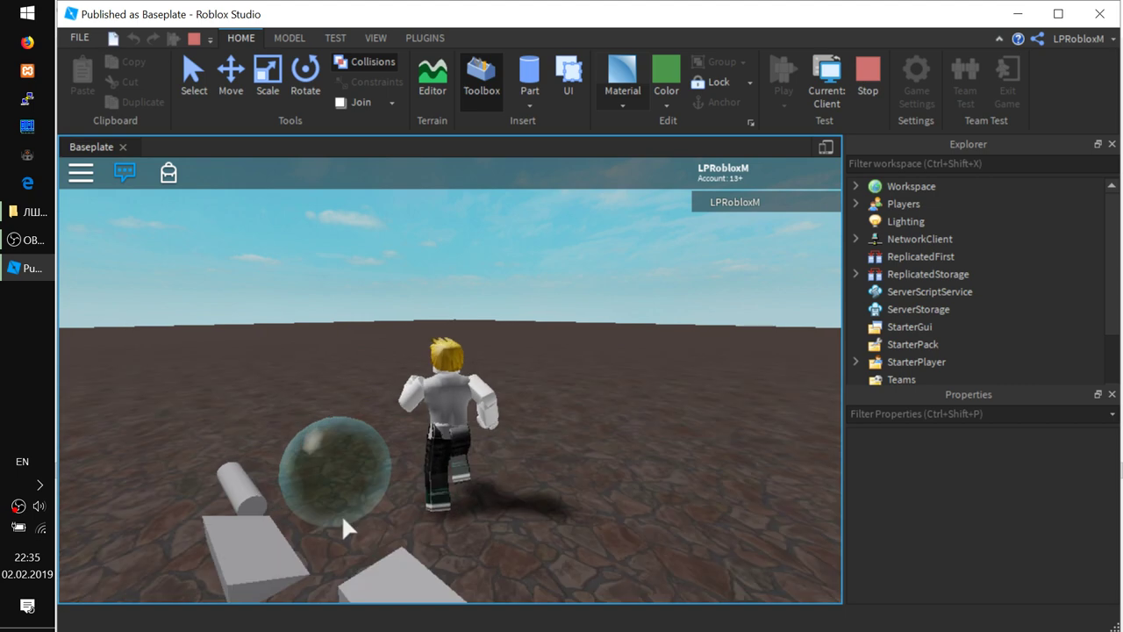
{"action": "key", "text": "w"}
{"action": "key", "text": "s"}
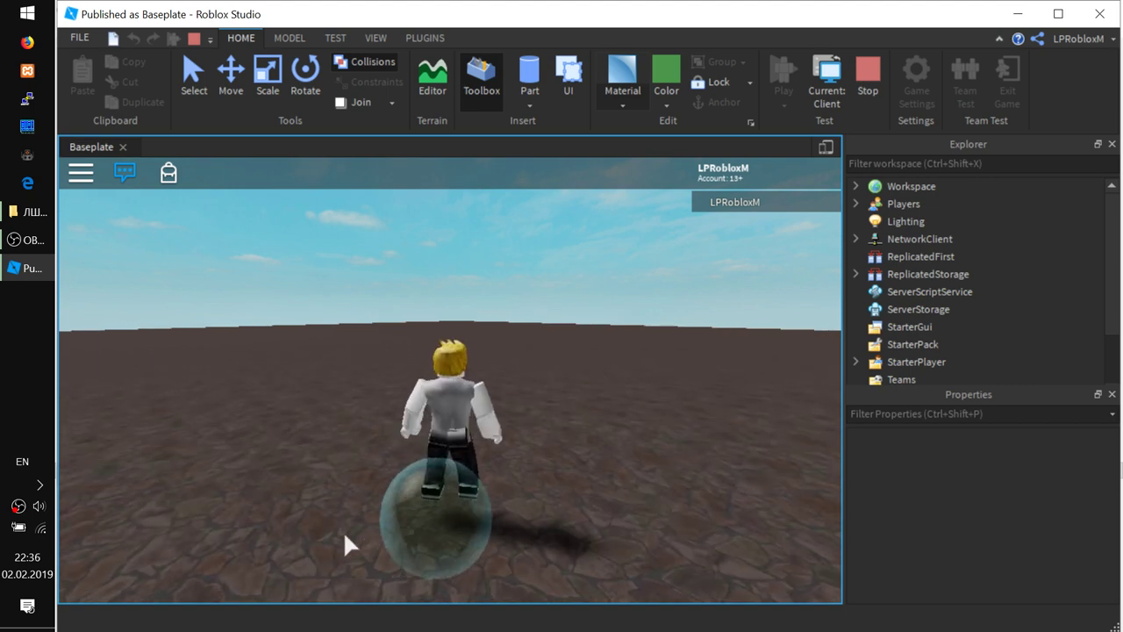
{"action": "key", "text": "s"}
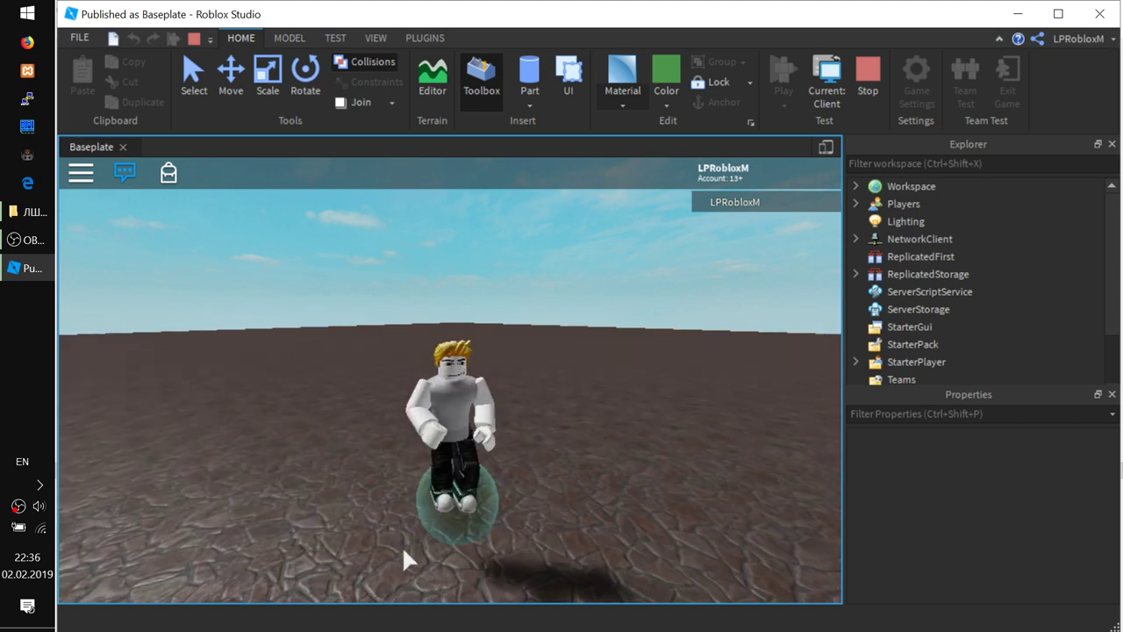
{"action": "key", "text": "d"}
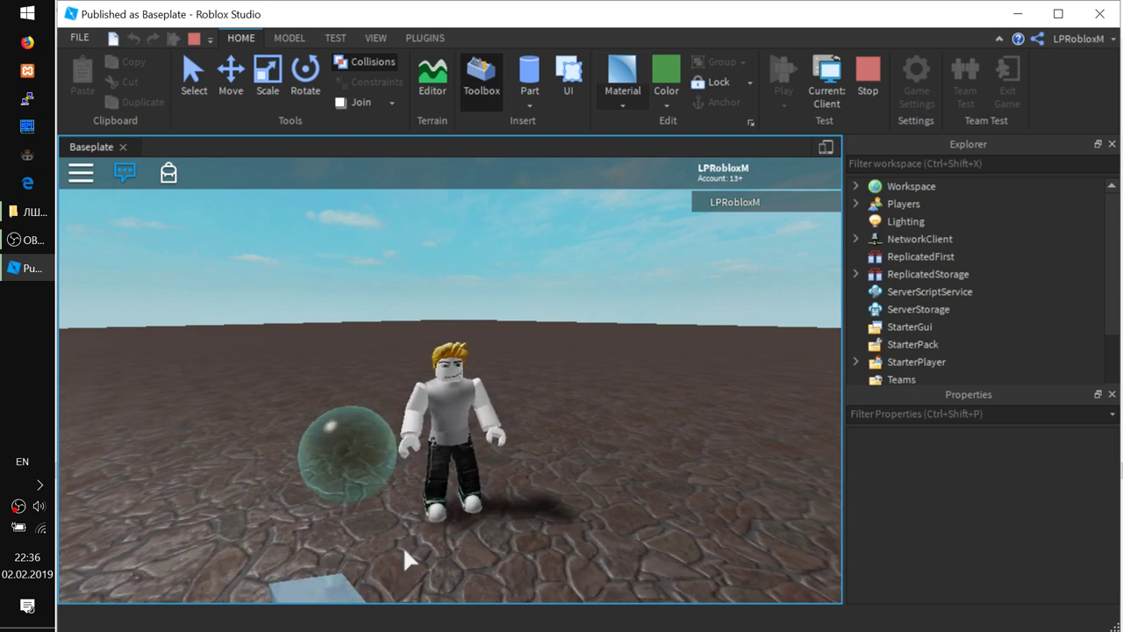
{"action": "key", "text": "a"}
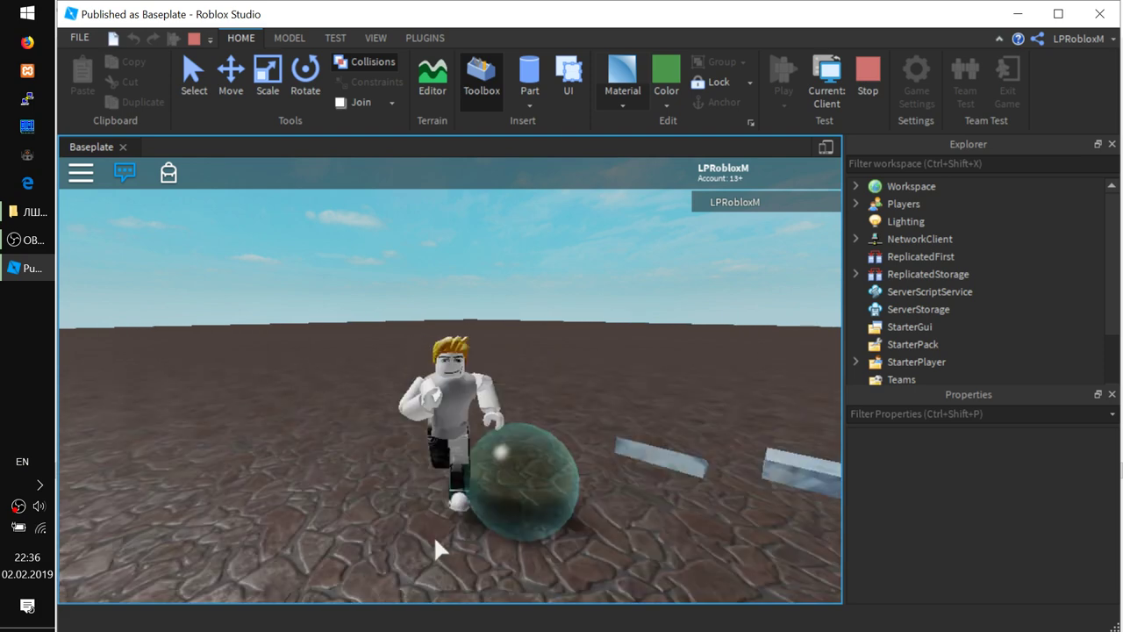
{"action": "key", "text": "d"}
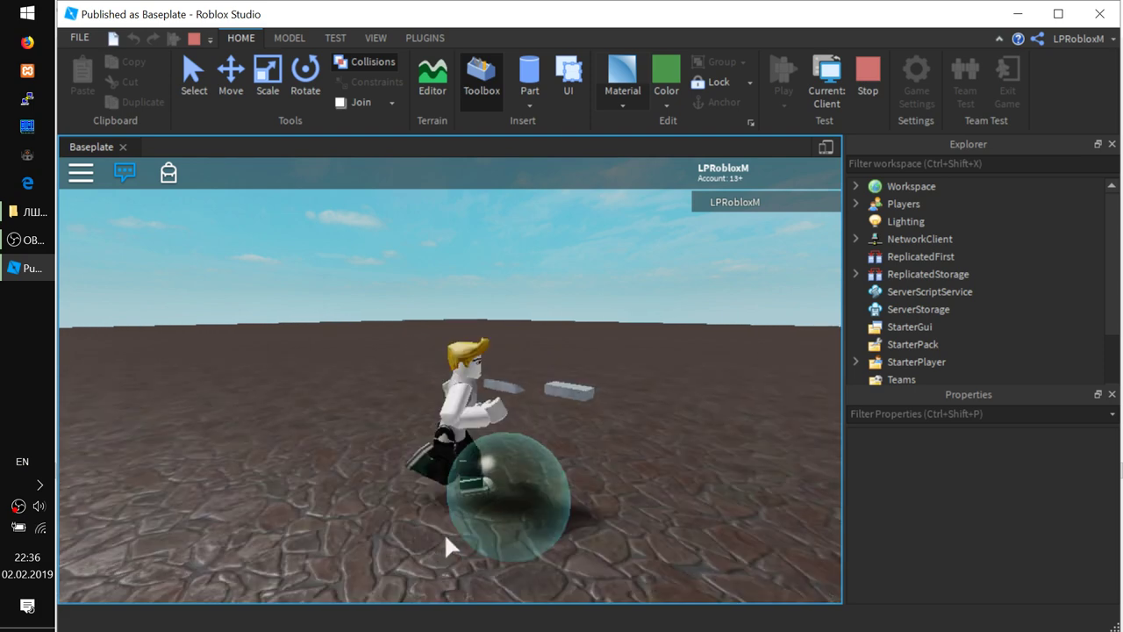
{"action": "left_click", "coordinate": [194, 40]}
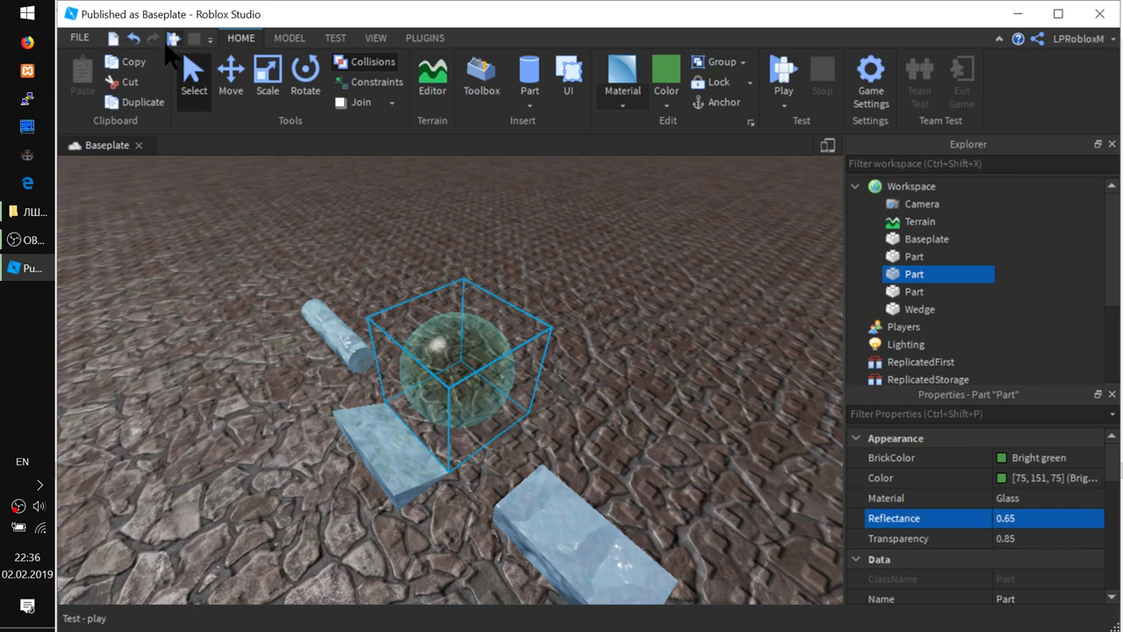
{"action": "left_click", "coordinate": [210, 40]}
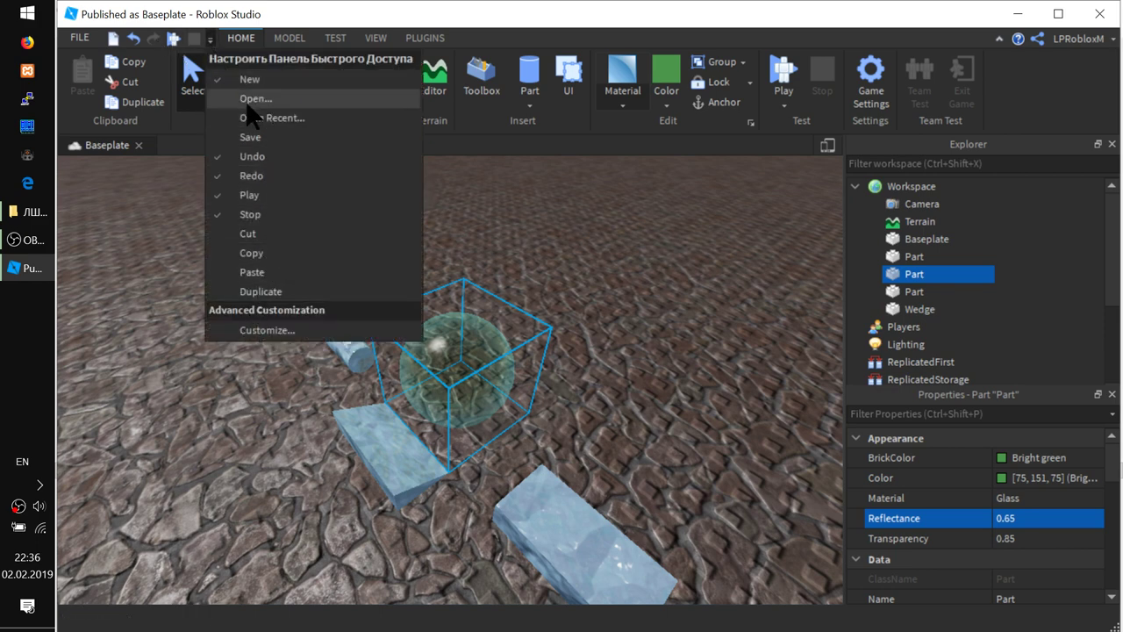
{"action": "left_click", "coordinate": [315, 11]}
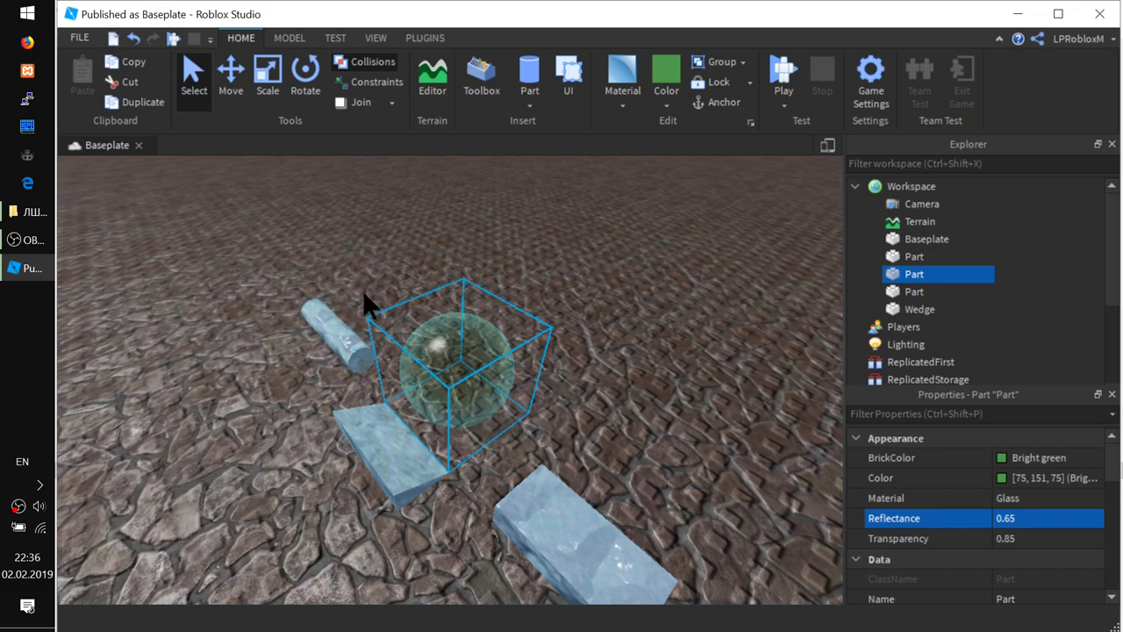
{"action": "right_click_drag", "start_coordinate": [598, 427], "coordinate": [597, 427]}
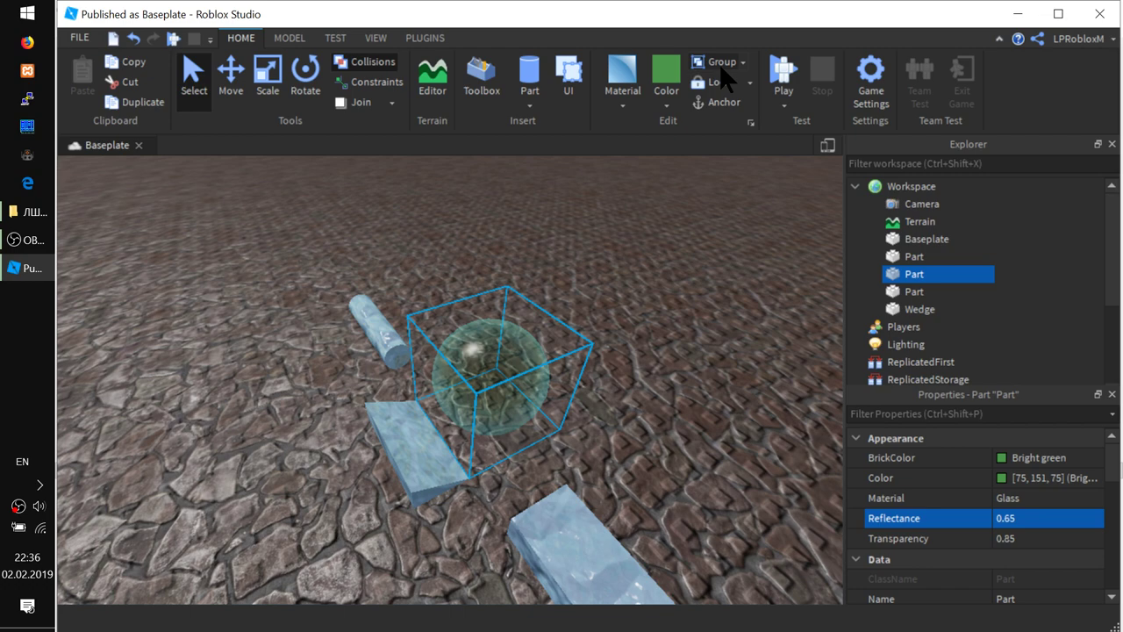
{"action": "right_click_drag", "start_coordinate": [576, 506], "coordinate": [569, 512]}
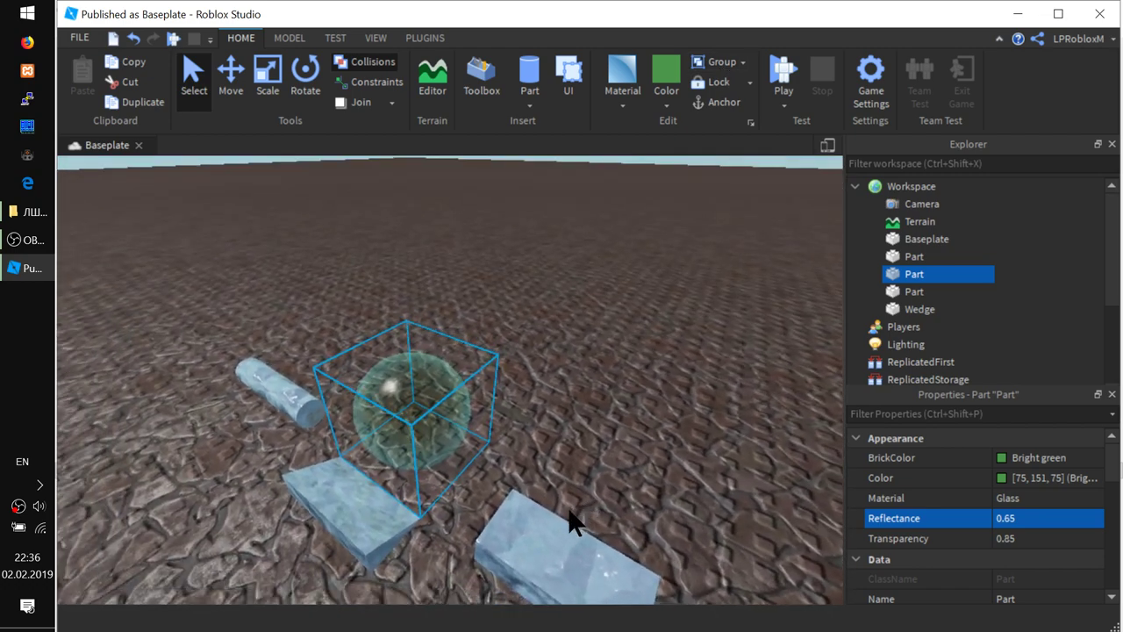
Rearrange the foil block, cylinder and wedge so that they sit close around the green glass sphere.
{"action": "left_click_drag", "start_coordinate": [536, 539], "coordinate": [459, 405]}
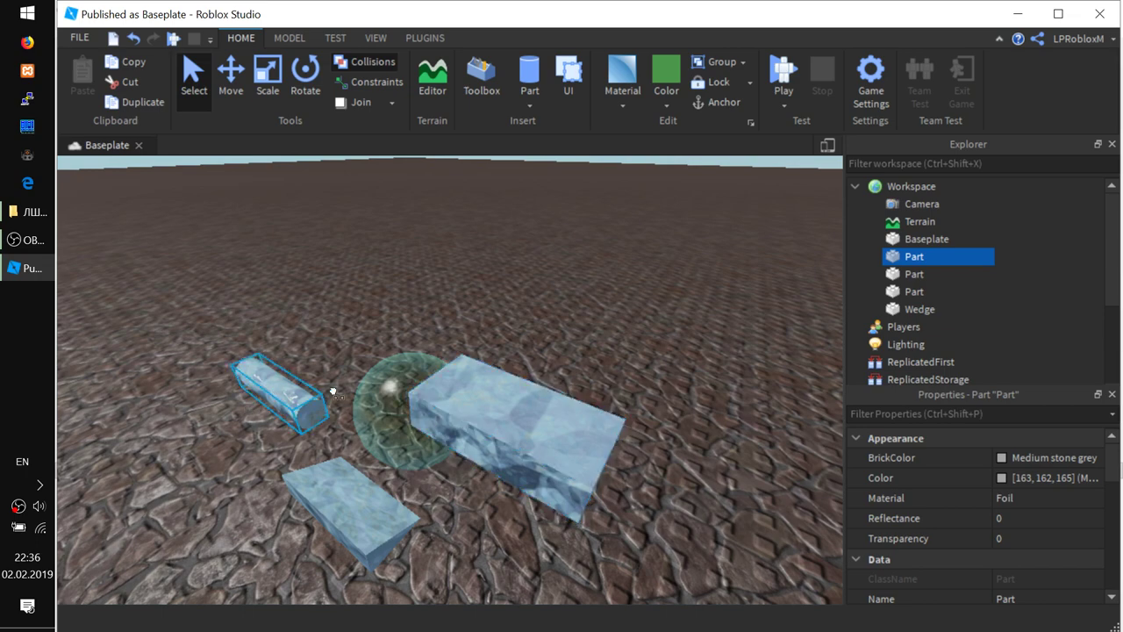
{"action": "left_click_drag", "start_coordinate": [256, 386], "coordinate": [310, 360]}
{"action": "right_click_drag", "start_coordinate": [172, 425], "coordinate": [161, 427]}
{"action": "scroll", "coordinate": [160, 427], "scroll_direction": "down", "scroll_amount": 5}
{"action": "left_click", "coordinate": [281, 434]}
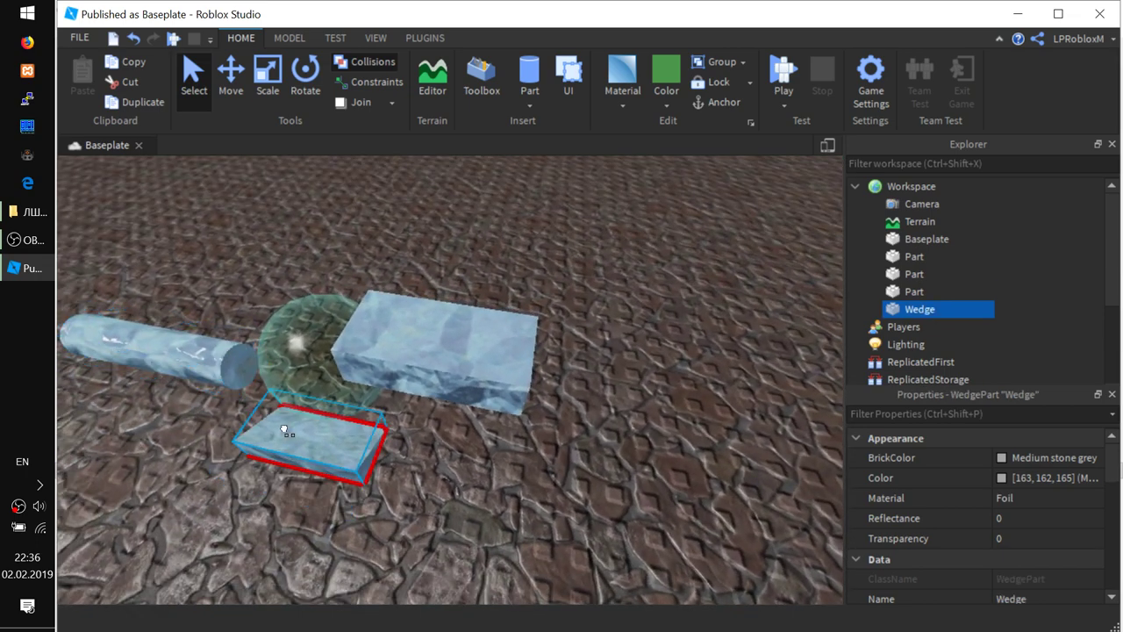
{"action": "right_click_drag", "start_coordinate": [443, 535], "coordinate": [430, 534]}
{"action": "left_click_drag", "start_coordinate": [443, 438], "coordinate": [425, 409]}
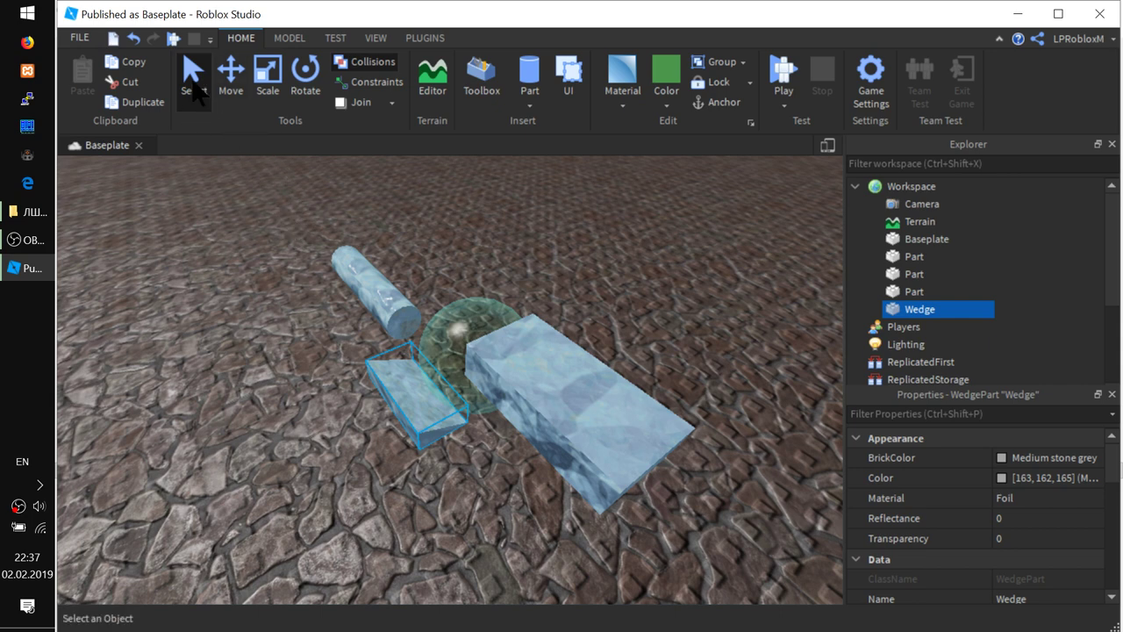
Select the block, cylinder, sphere and wedge together and group them into one model.
{"action": "left_click_drag", "start_coordinate": [292, 219], "coordinate": [702, 526]}
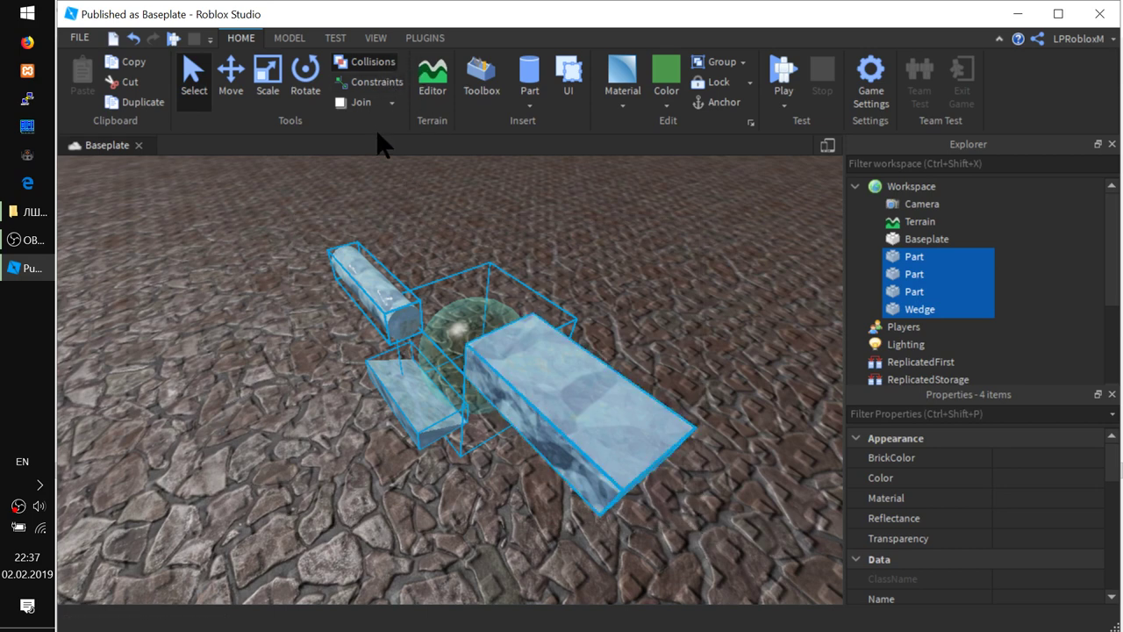
{"action": "left_click", "coordinate": [712, 64]}
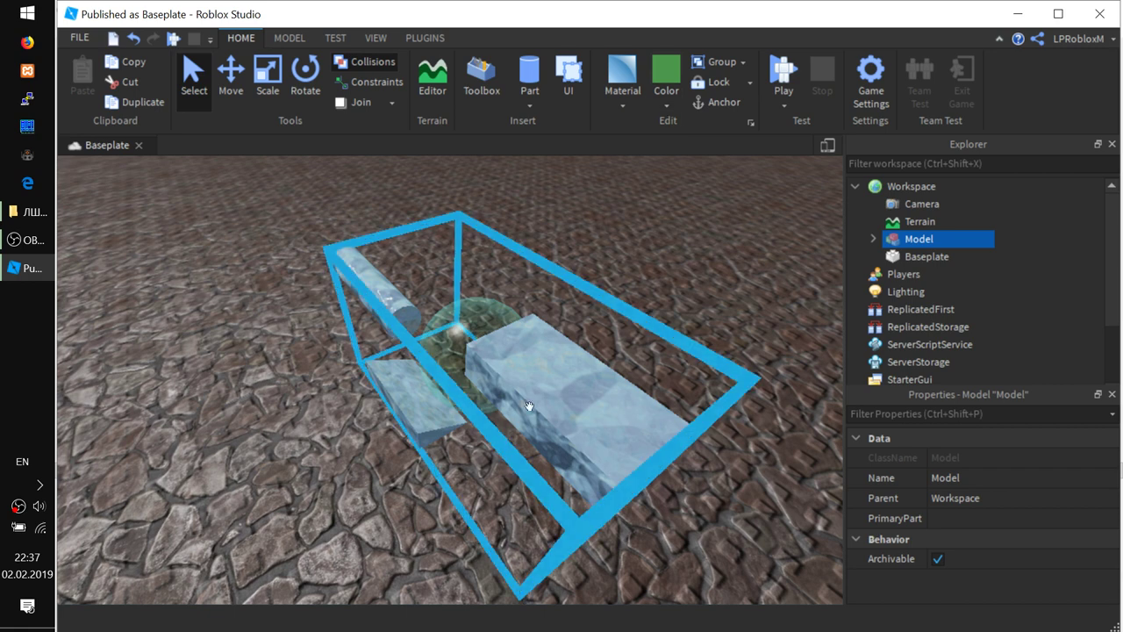
{"action": "right_click_drag", "start_coordinate": [421, 351], "coordinate": [620, 388]}
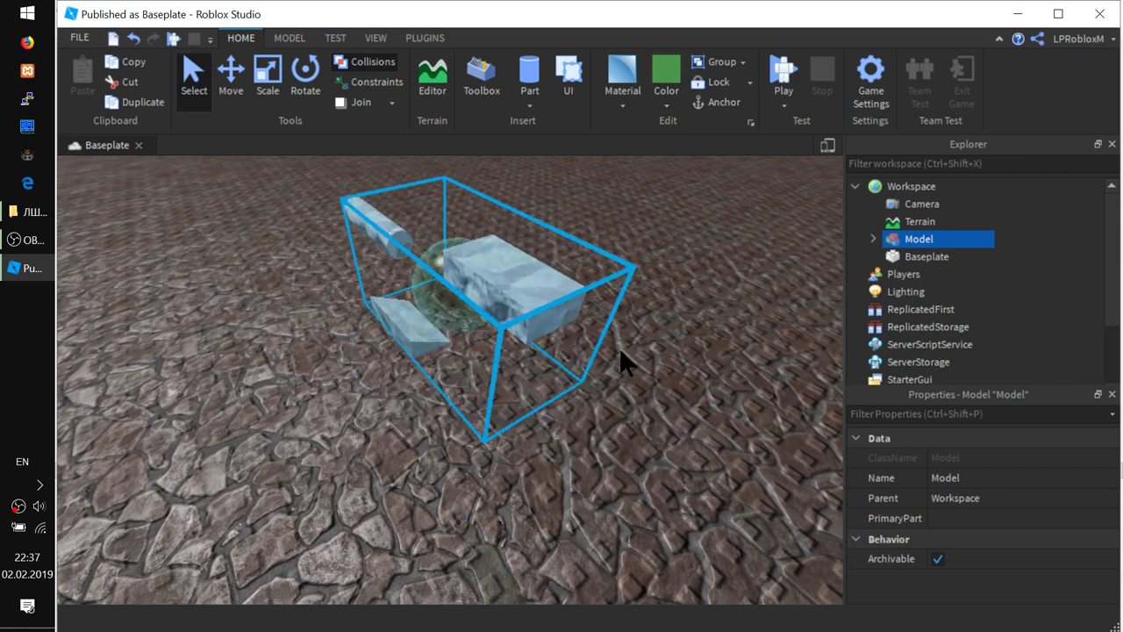
Rename the grouped model as gr1.
{"action": "mouse_move", "coordinate": [915, 246]}
{"action": "right_click", "coordinate": [912, 239]}
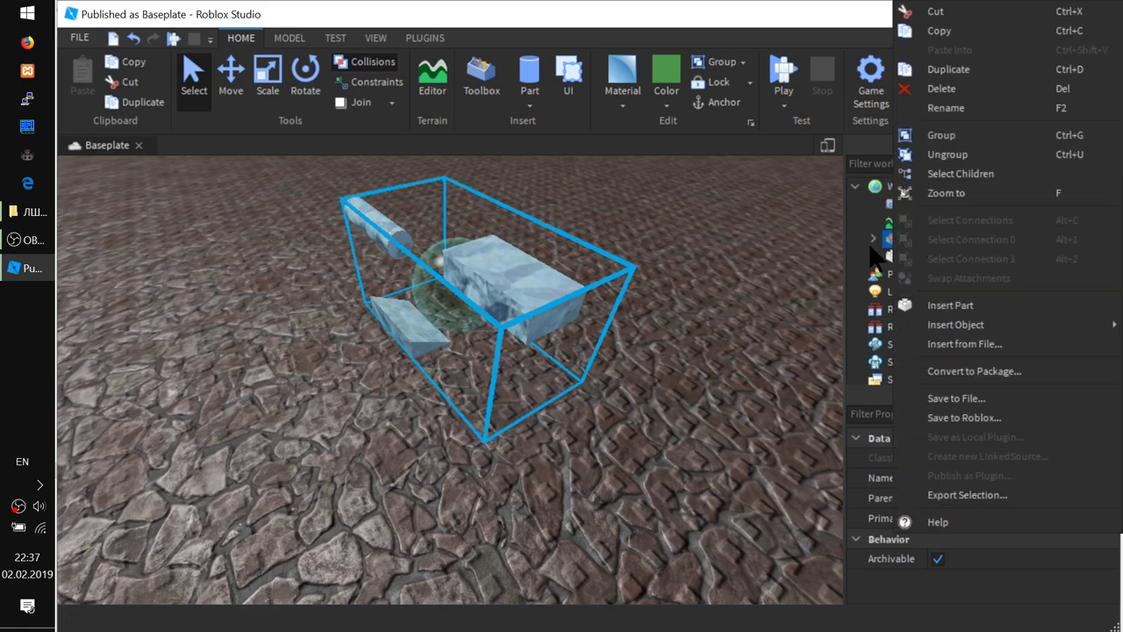
{"action": "left_click", "coordinate": [883, 237]}
{"action": "right_click", "coordinate": [895, 244]}
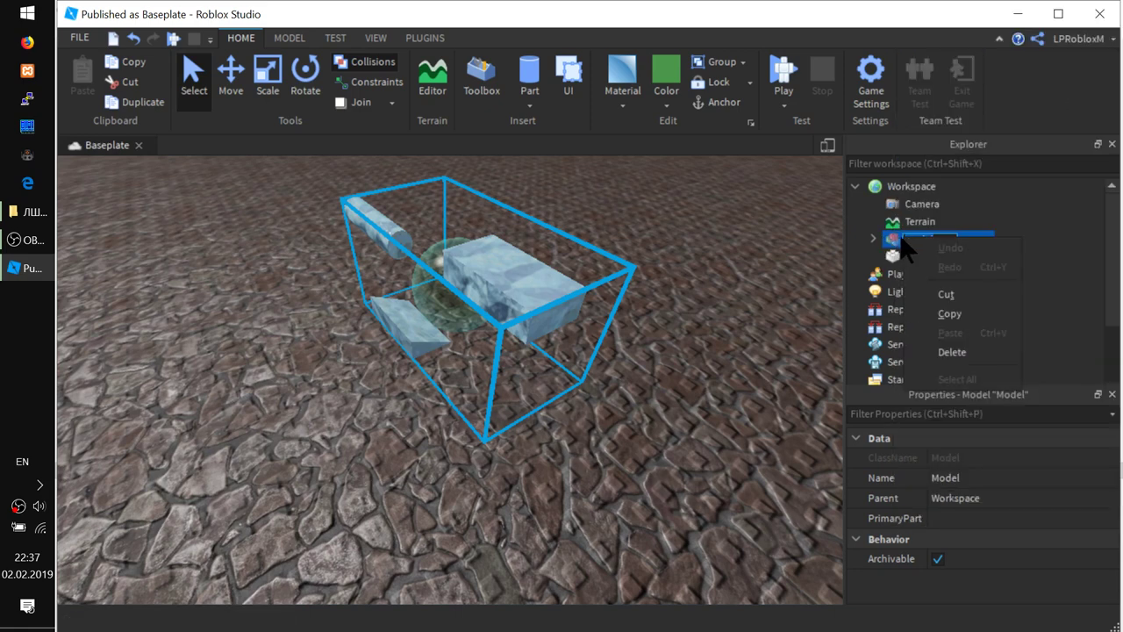
{"action": "left_click", "coordinate": [889, 251]}
{"action": "right_click", "coordinate": [895, 245]}
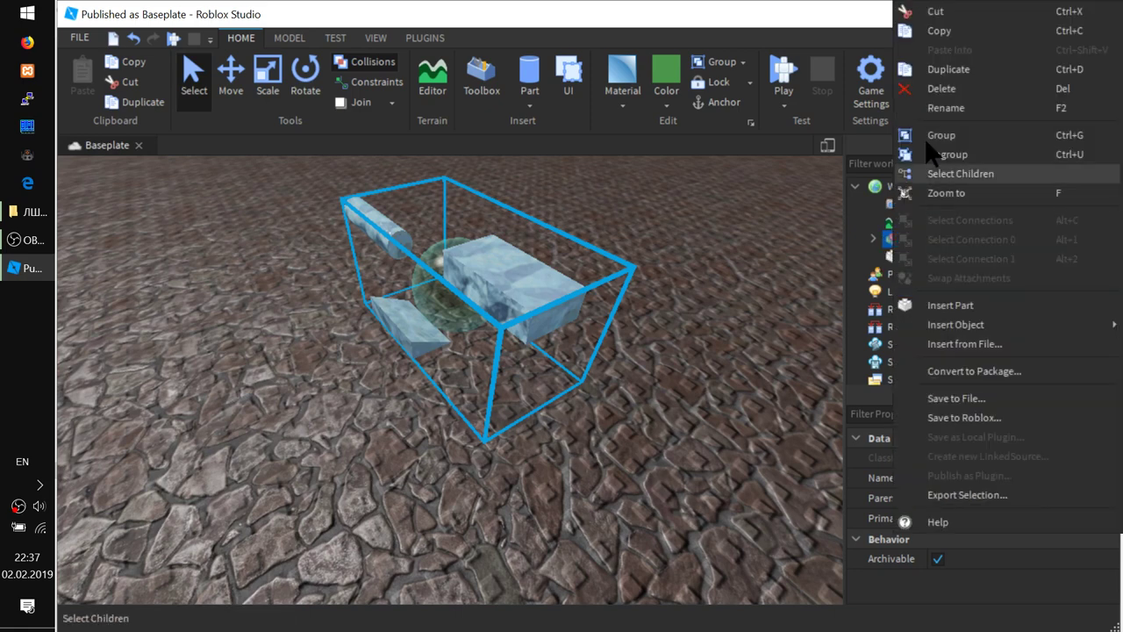
{"action": "left_click", "coordinate": [966, 107]}
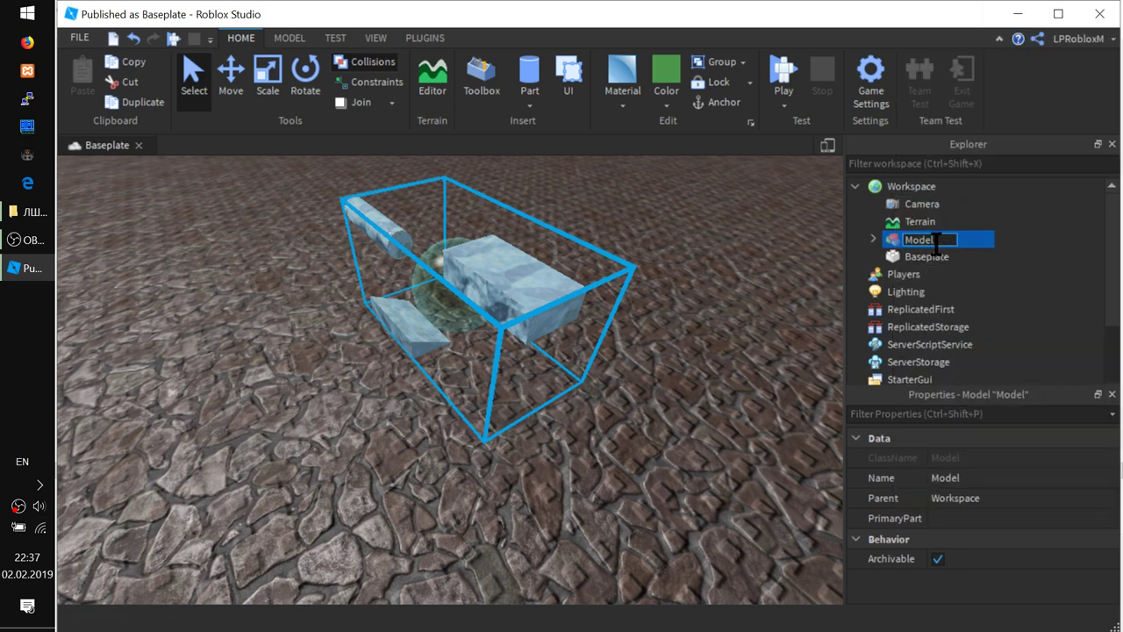
{"action": "type", "text": "gr1"}
{"action": "key", "text": "Return"}
Expand the gr1 group to show its parts and shift the group as a whole slightly across the baseplate.
{"action": "left_click", "coordinate": [872, 237]}
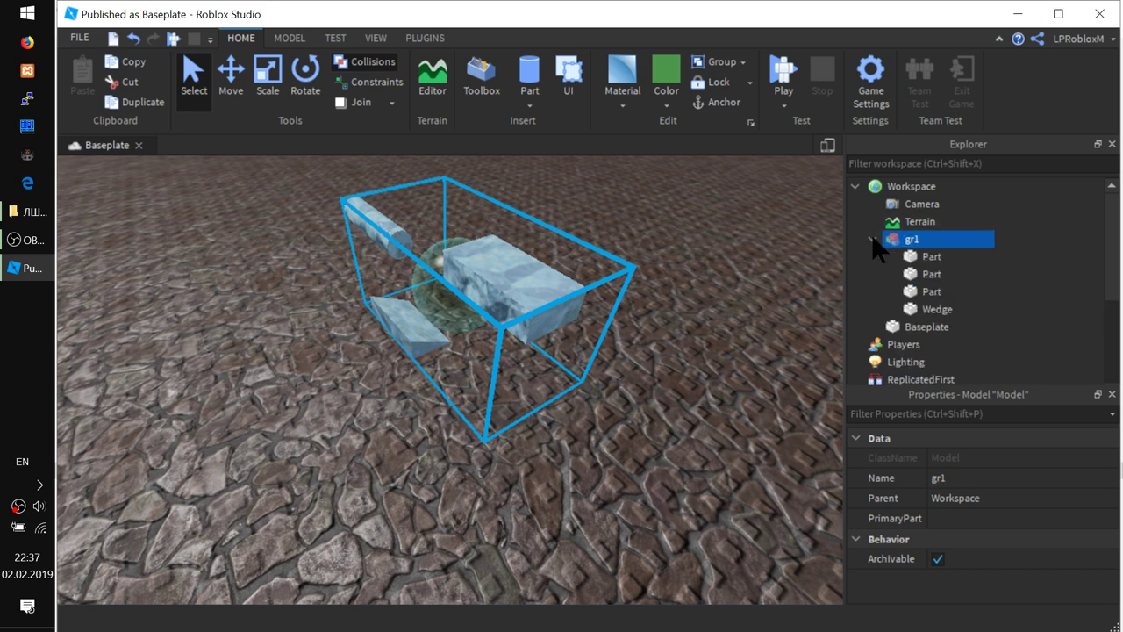
{"action": "left_click", "coordinate": [923, 257]}
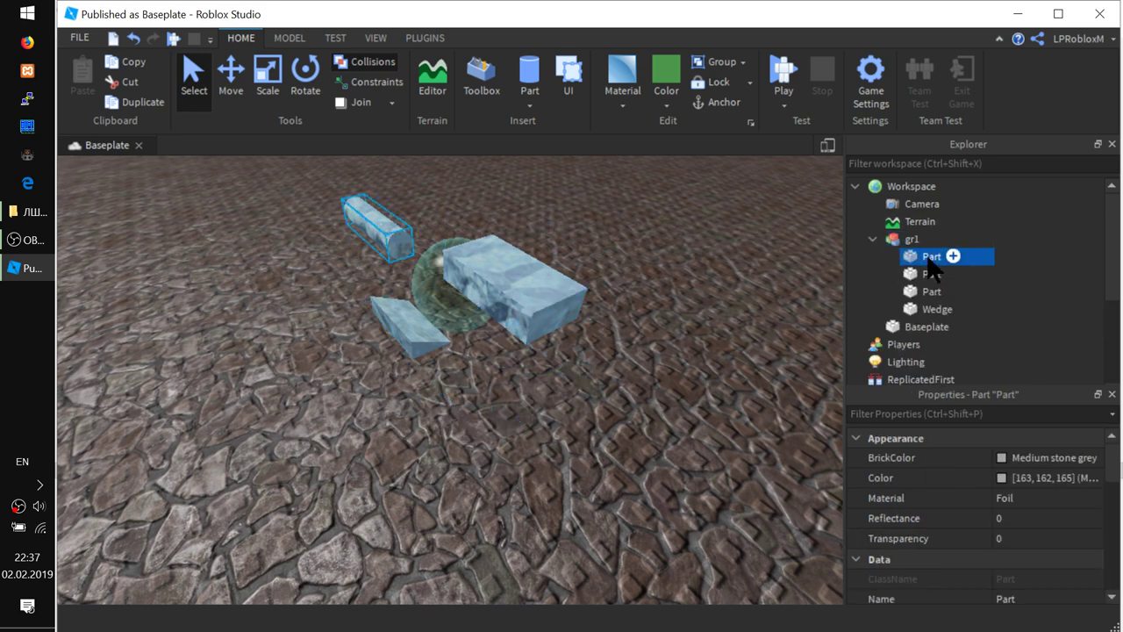
{"action": "left_click", "coordinate": [392, 236]}
{"action": "scroll", "coordinate": [381, 243], "scroll_direction": "down", "scroll_amount": 3}
{"action": "scroll", "coordinate": [401, 321], "scroll_direction": "up", "scroll_amount": 3}
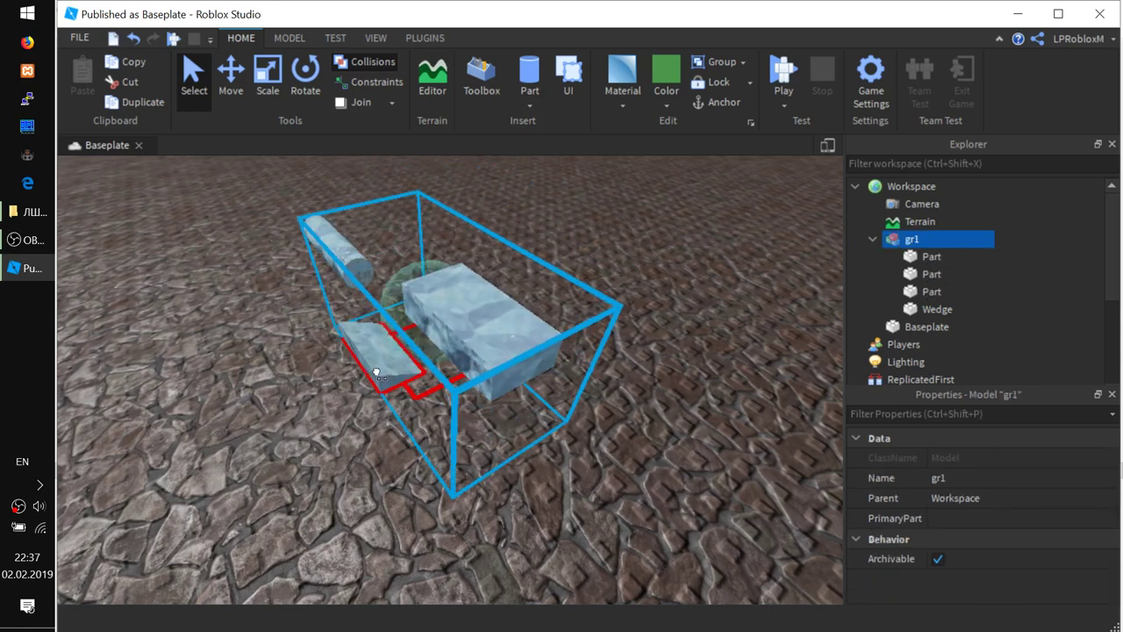
With the Move tool, grab the cylinder directly in the 3D view and shift the whole gr1 group slightly.
{"action": "left_click", "coordinate": [950, 256]}
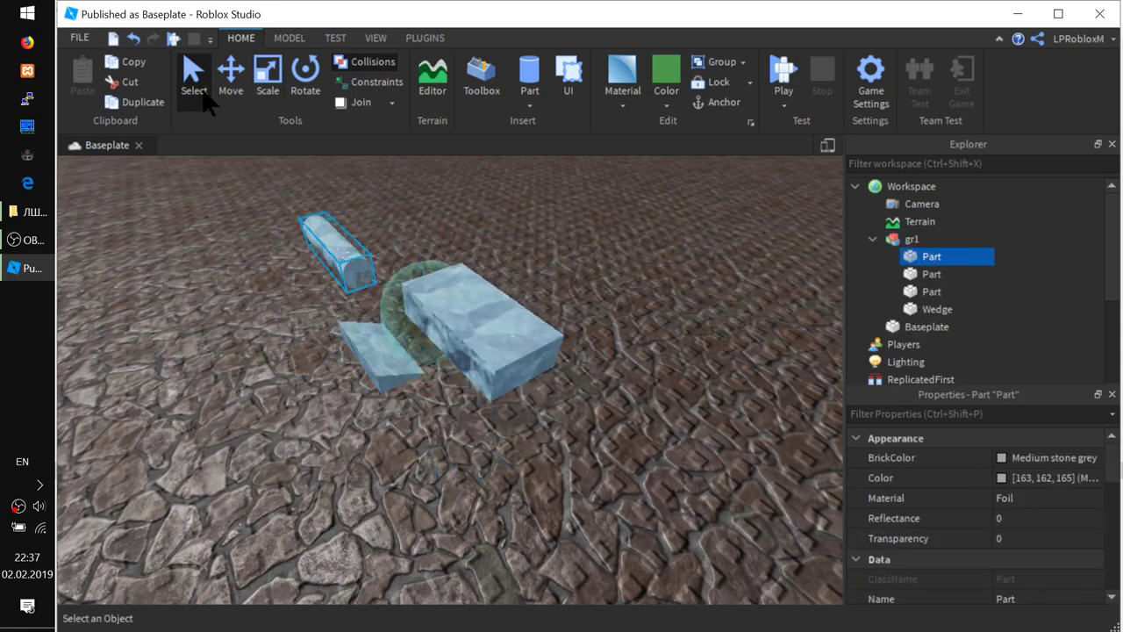
{"action": "left_click", "coordinate": [231, 83]}
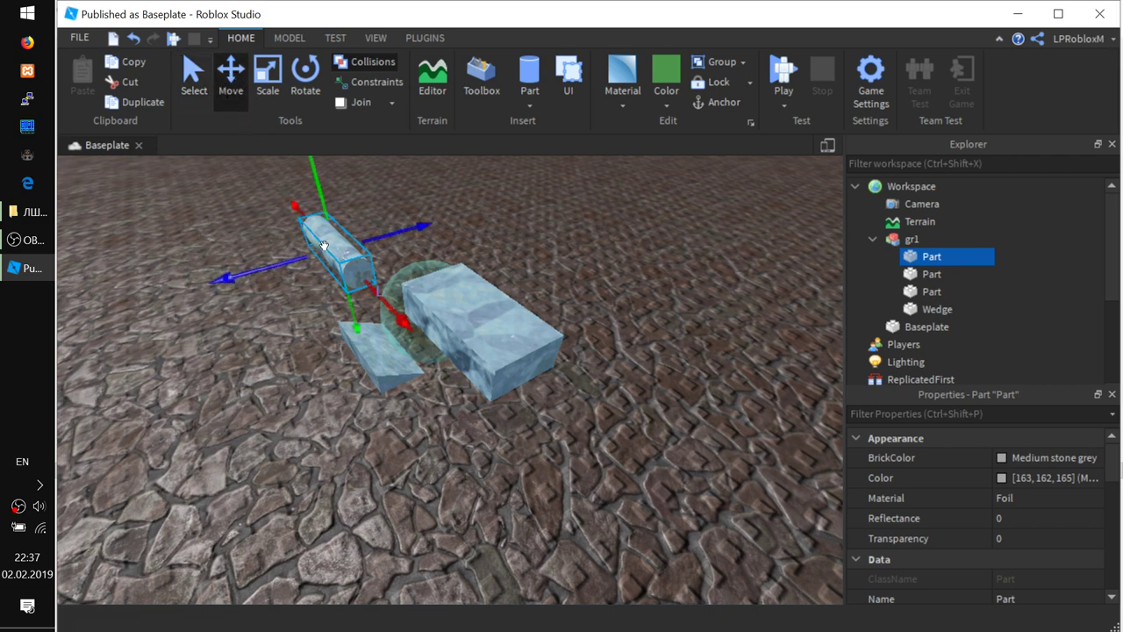
{"action": "left_click_drag", "start_coordinate": [338, 246], "coordinate": [424, 230]}
{"action": "left_click_drag", "start_coordinate": [338, 325], "coordinate": [327, 353]}
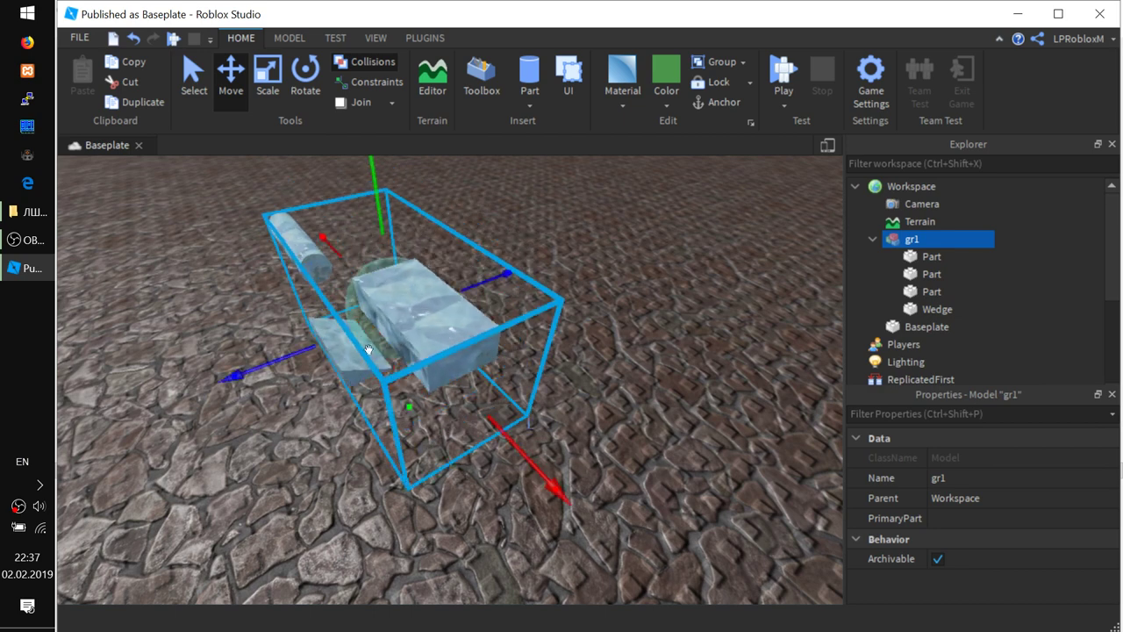
{"action": "left_click", "coordinate": [313, 261]}
{"action": "left_click", "coordinate": [507, 392]}
Select only the cylinder inside gr1 and move it along its axes until it sits against the block's side.
{"action": "left_click", "coordinate": [928, 259]}
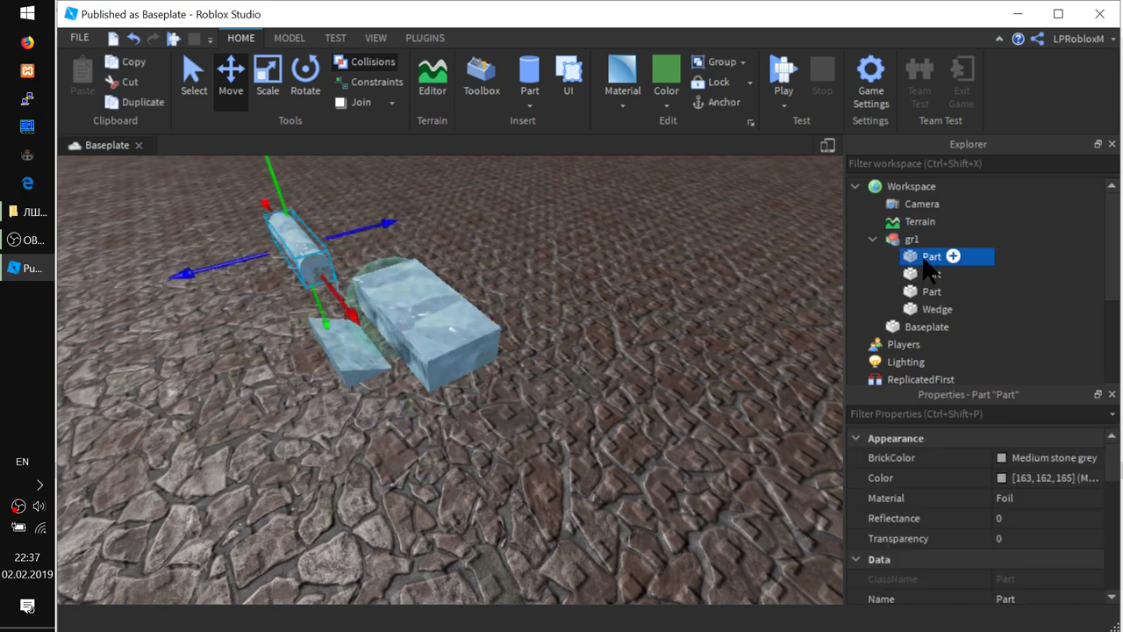
{"action": "mouse_move", "coordinate": [372, 226]}
{"action": "left_mouse_down"}
{"action": "mouse_move", "coordinate": [329, 230]}
{"action": "mouse_move", "coordinate": [390, 235]}
{"action": "mouse_move", "coordinate": [383, 227]}
{"action": "left_mouse_up"}
{"action": "left_click_drag", "start_coordinate": [374, 341], "coordinate": [499, 513]}
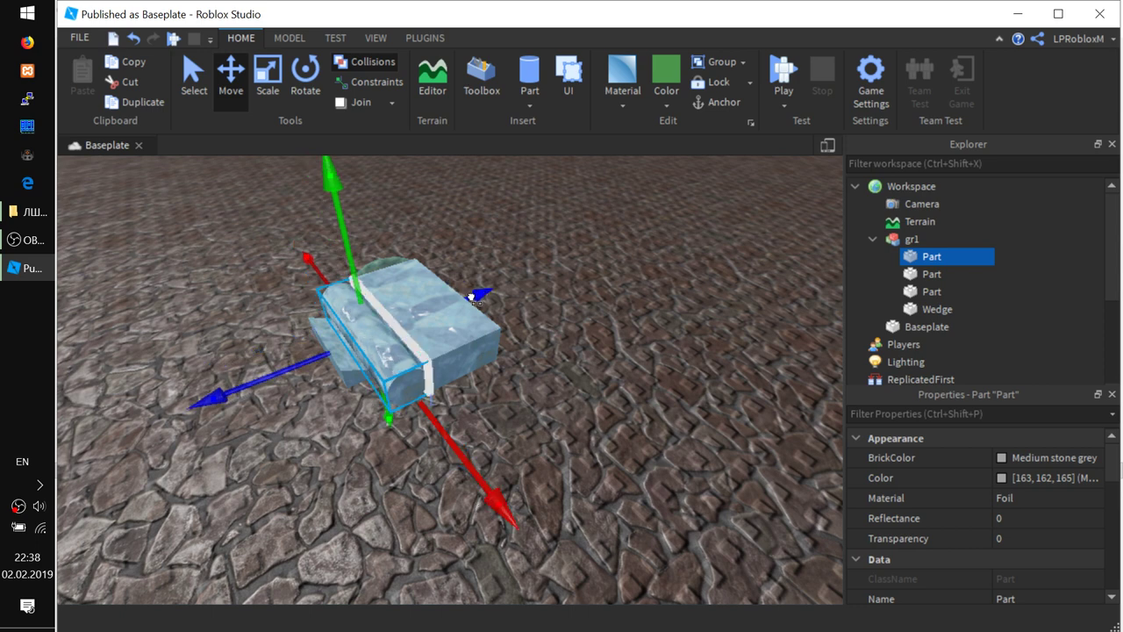
Scale the cylinder up in height and width into a much thicker cylinder.
{"action": "left_click", "coordinate": [269, 84]}
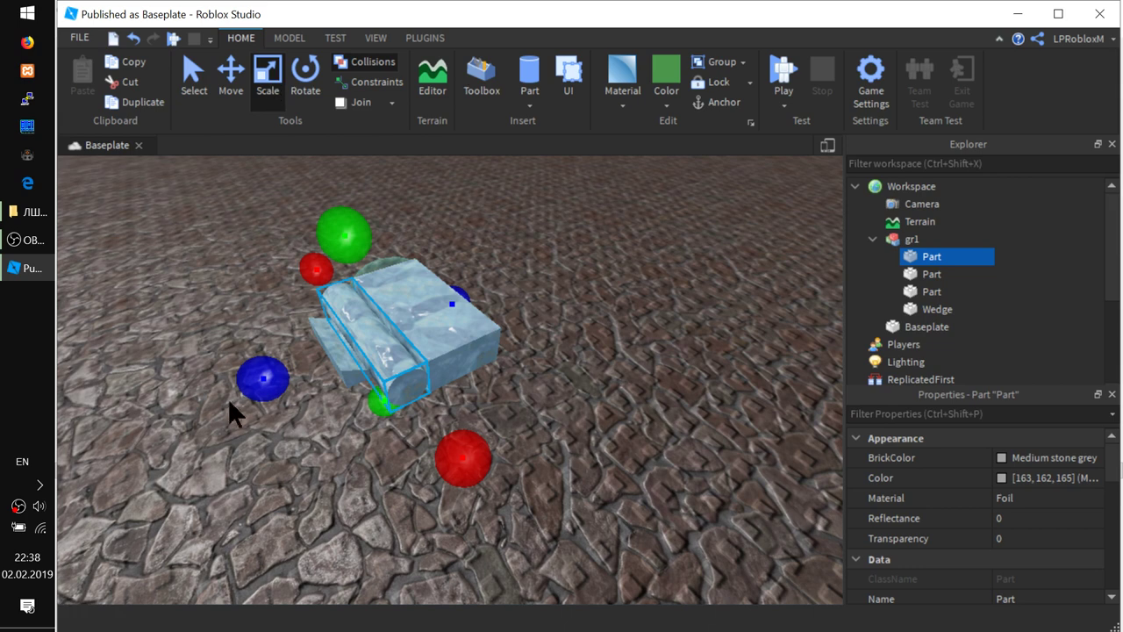
{"action": "left_click_drag", "start_coordinate": [261, 386], "coordinate": [273, 418]}
{"action": "left_click_drag", "start_coordinate": [350, 233], "coordinate": [328, 177]}
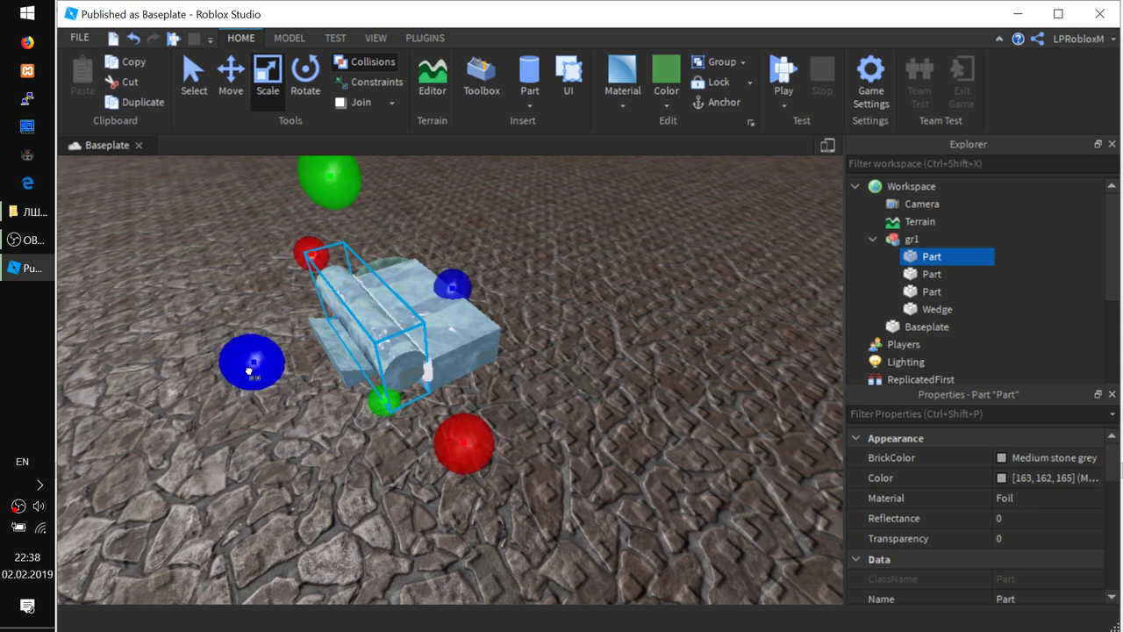
{"action": "left_click_drag", "start_coordinate": [252, 362], "coordinate": [134, 383]}
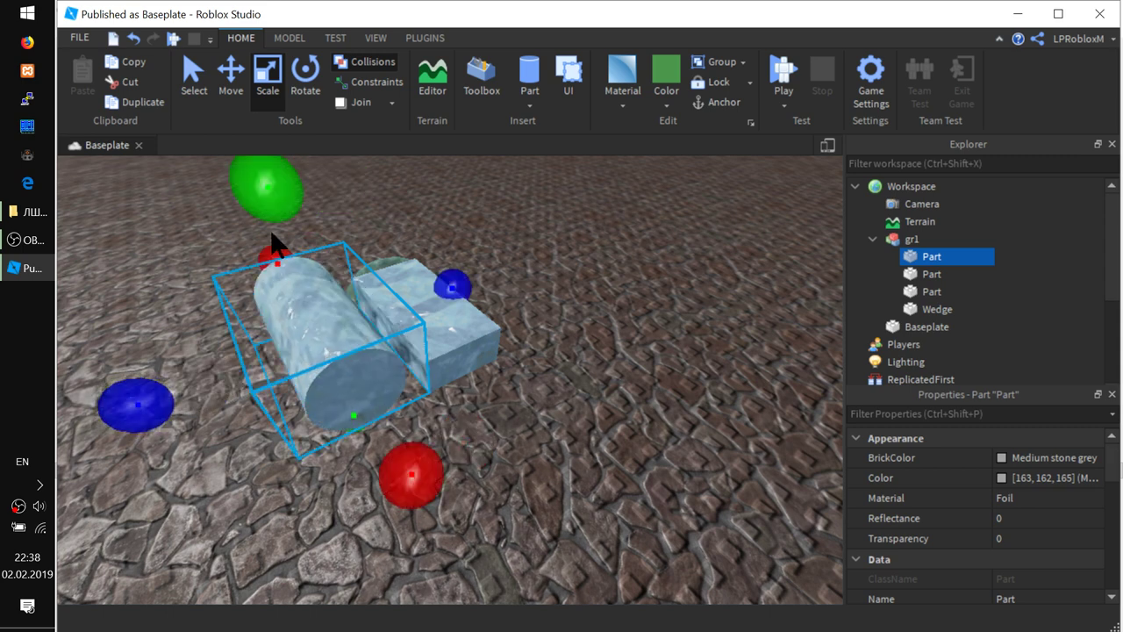
{"action": "left_click_drag", "start_coordinate": [260, 203], "coordinate": [239, 161]}
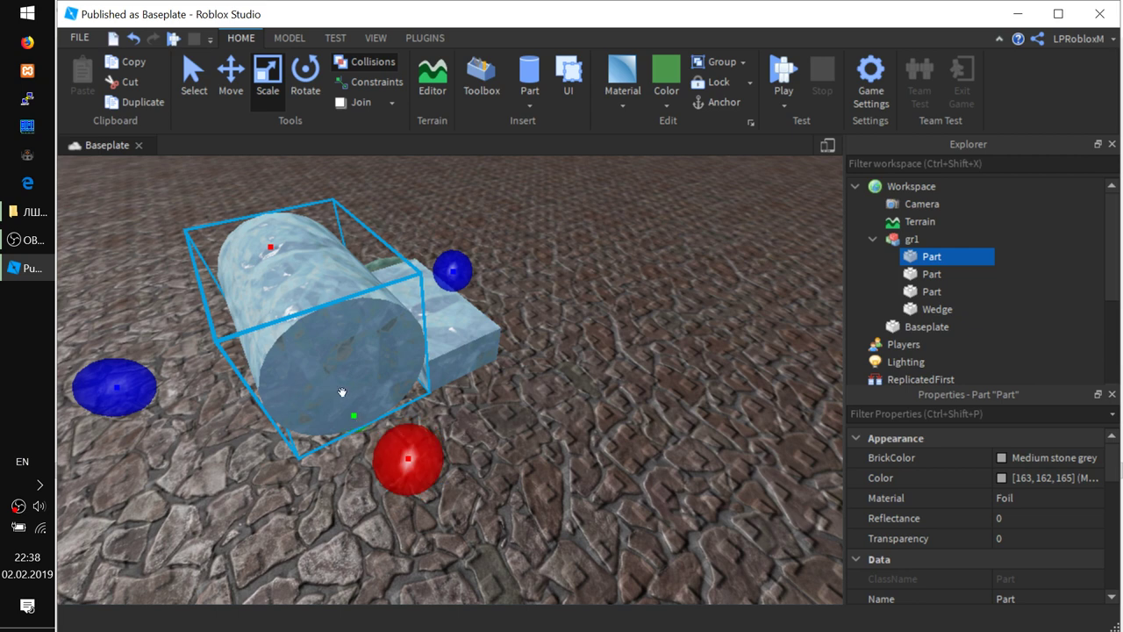
Try rotating the enlarged cylinder about its vertical axis and a horizontal axis.
{"action": "left_click", "coordinate": [305, 77]}
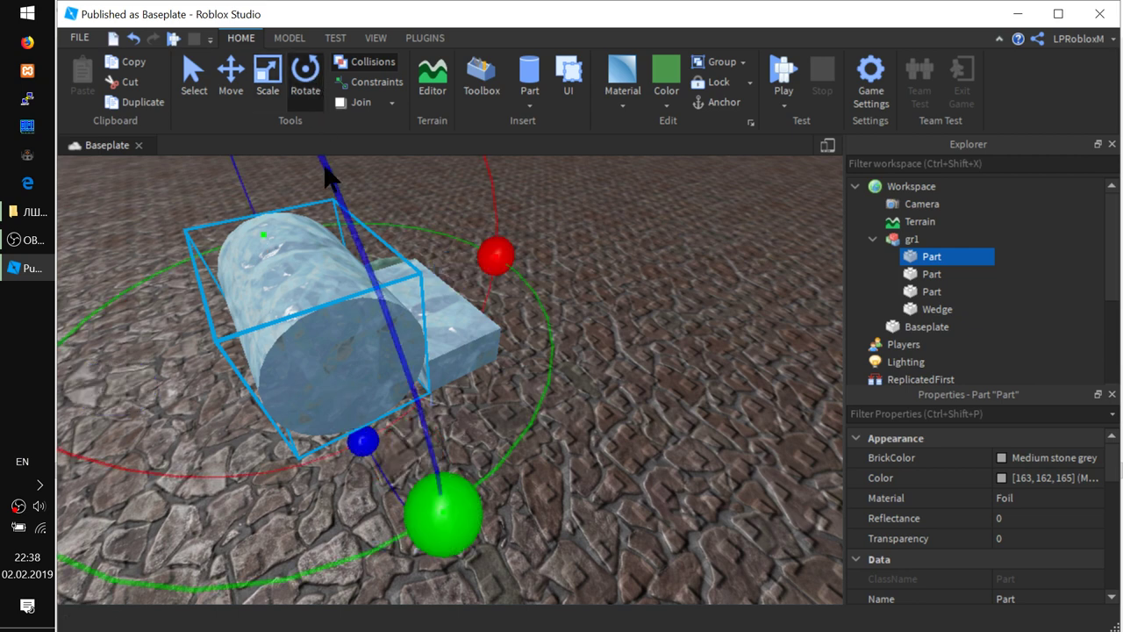
{"action": "left_click_drag", "start_coordinate": [456, 526], "coordinate": [610, 444]}
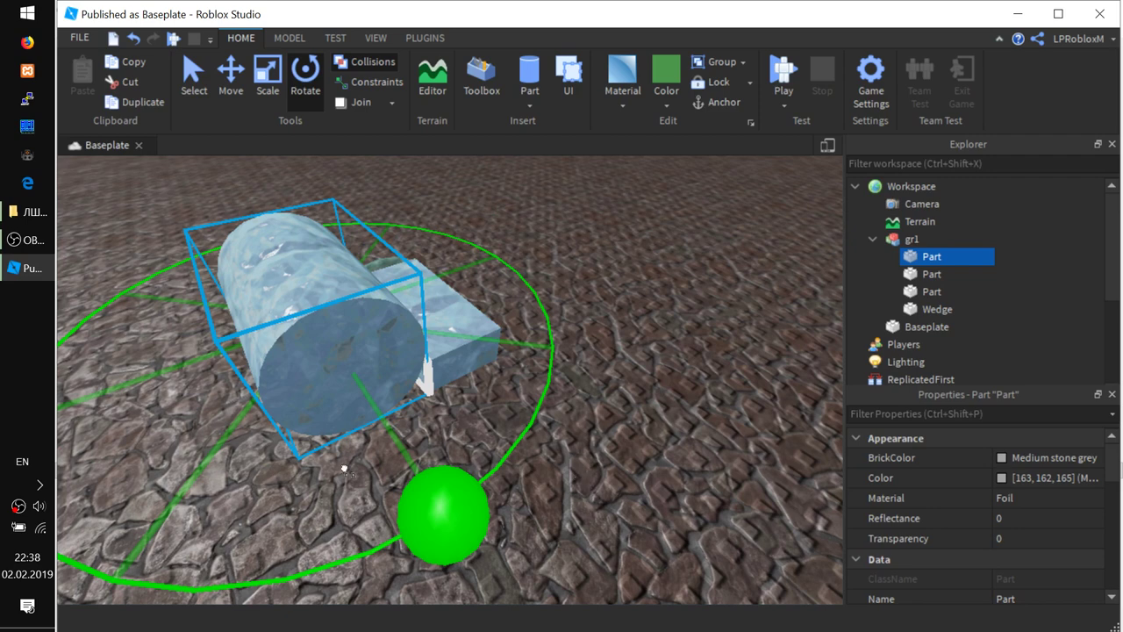
{"action": "left_click_drag", "start_coordinate": [345, 469], "coordinate": [345, 469]}
{"action": "left_click_drag", "start_coordinate": [503, 258], "coordinate": [467, 255]}
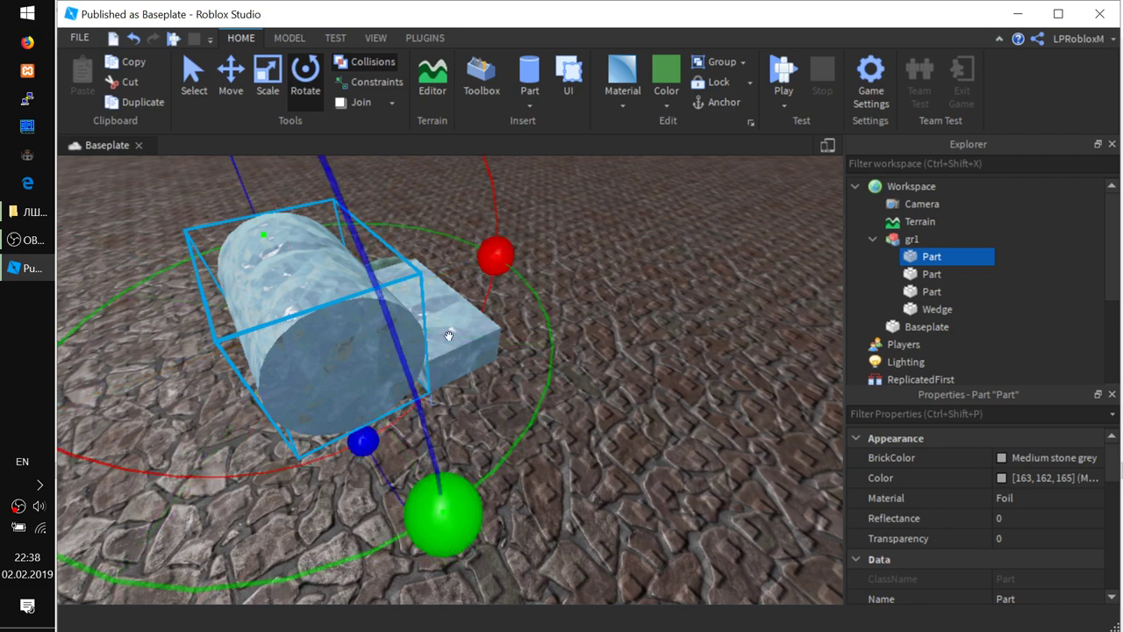
Move the enlarged cylinder sideways away from the block and inspect it from several angles and distances.
{"action": "key", "text": "ctrl+2"}
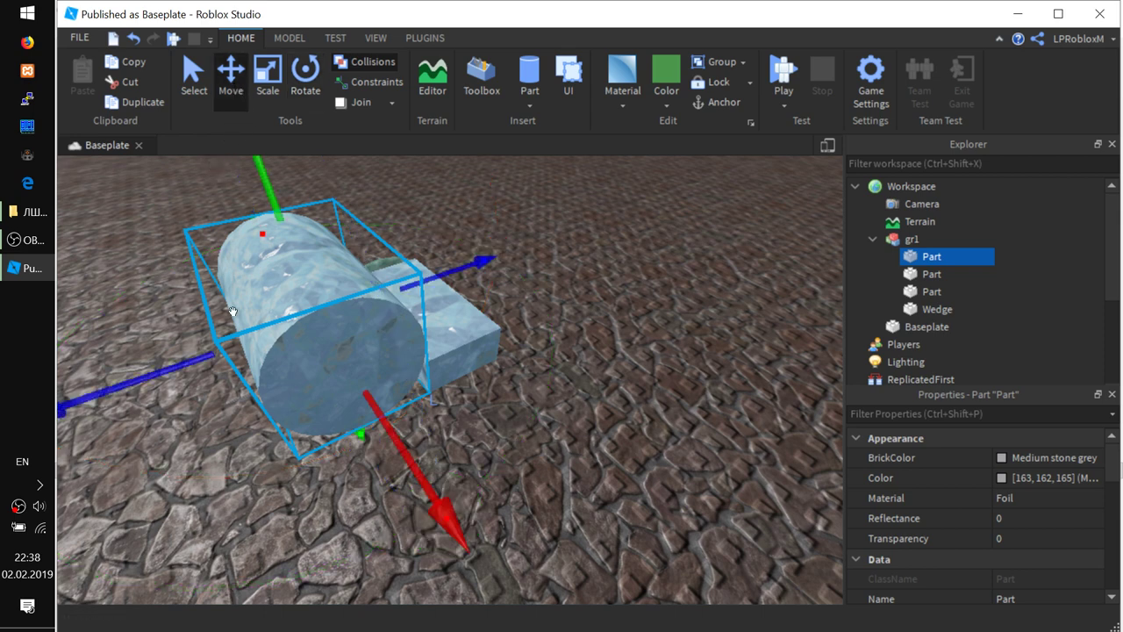
{"action": "left_click_drag", "start_coordinate": [163, 365], "coordinate": [68, 389]}
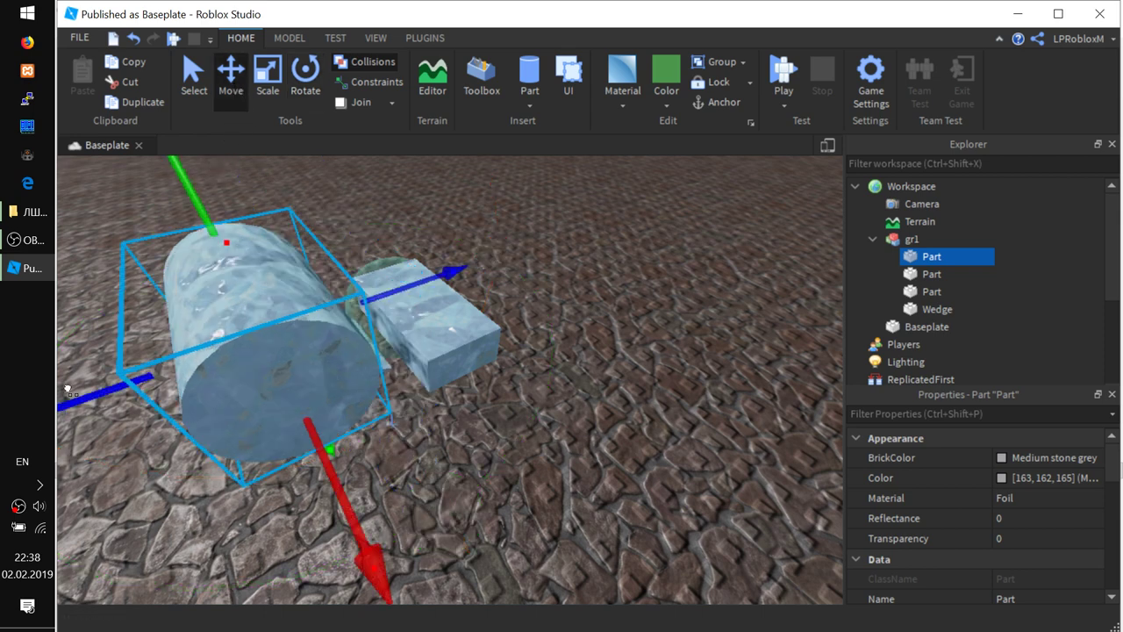
{"action": "key", "text": "a"}
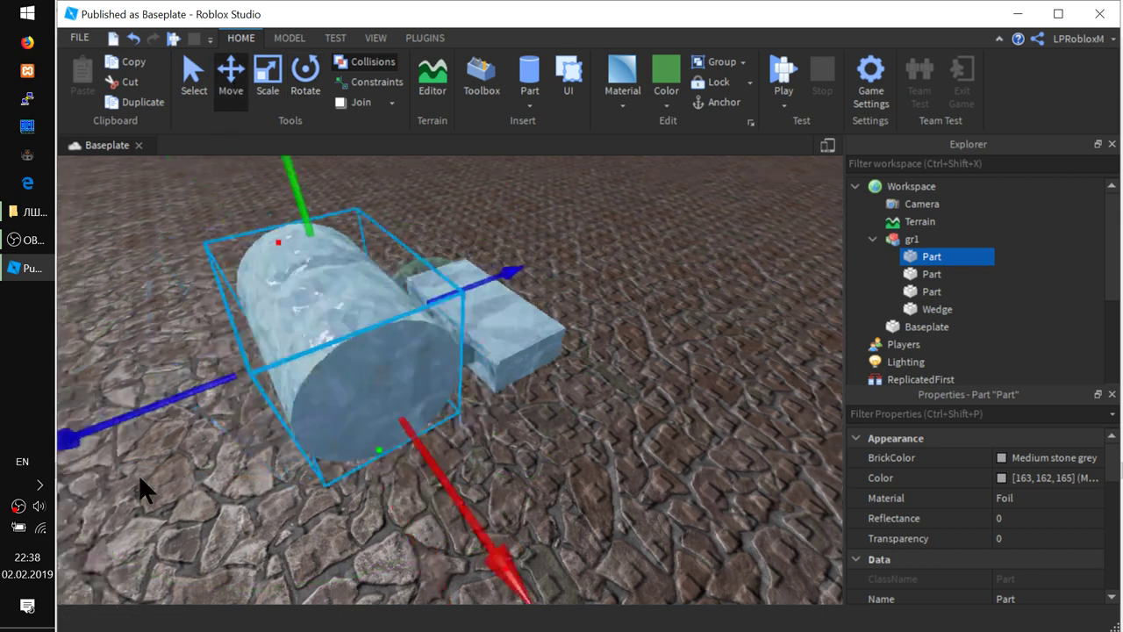
{"action": "key", "text": "d"}
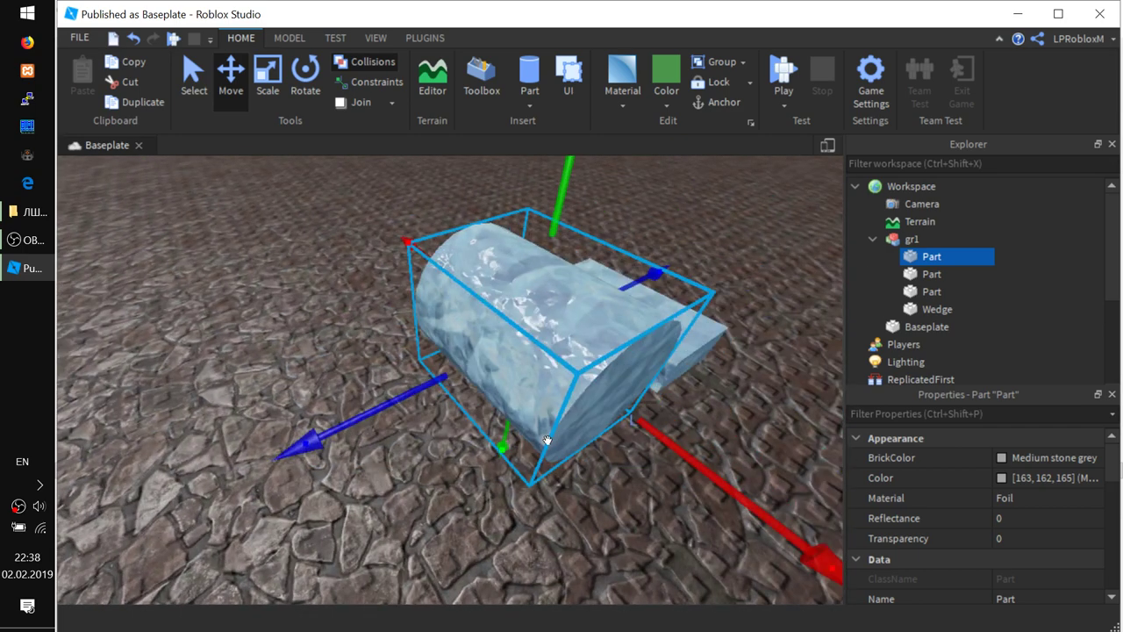
{"action": "scroll", "coordinate": [546, 439], "scroll_direction": "up", "scroll_amount": 3}
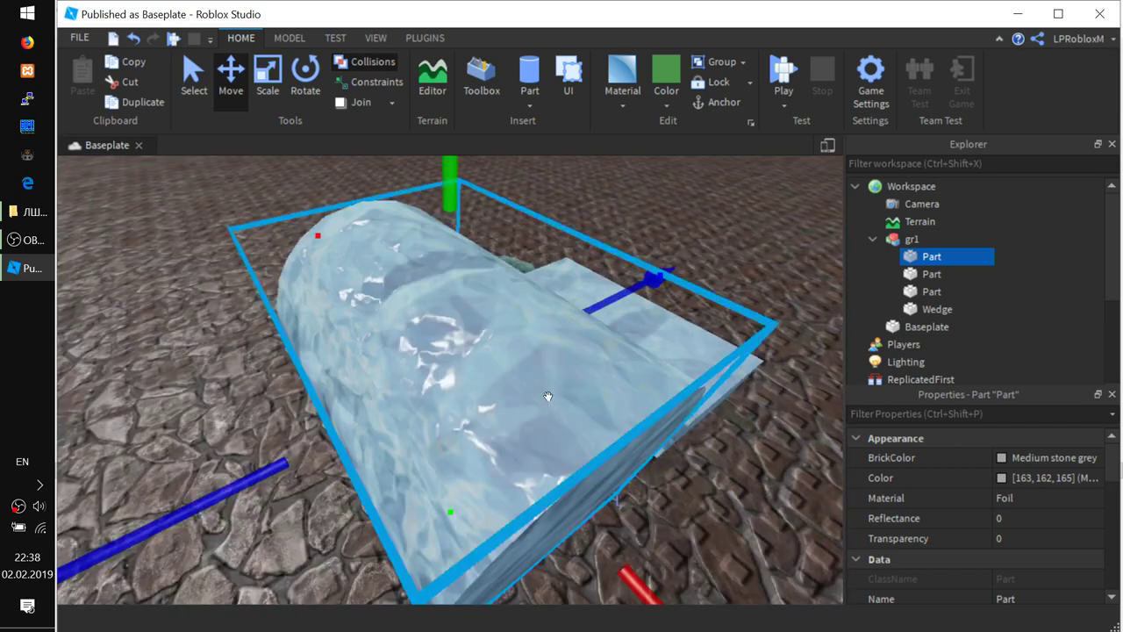
{"action": "scroll", "coordinate": [547, 396], "scroll_direction": "down", "scroll_amount": 6}
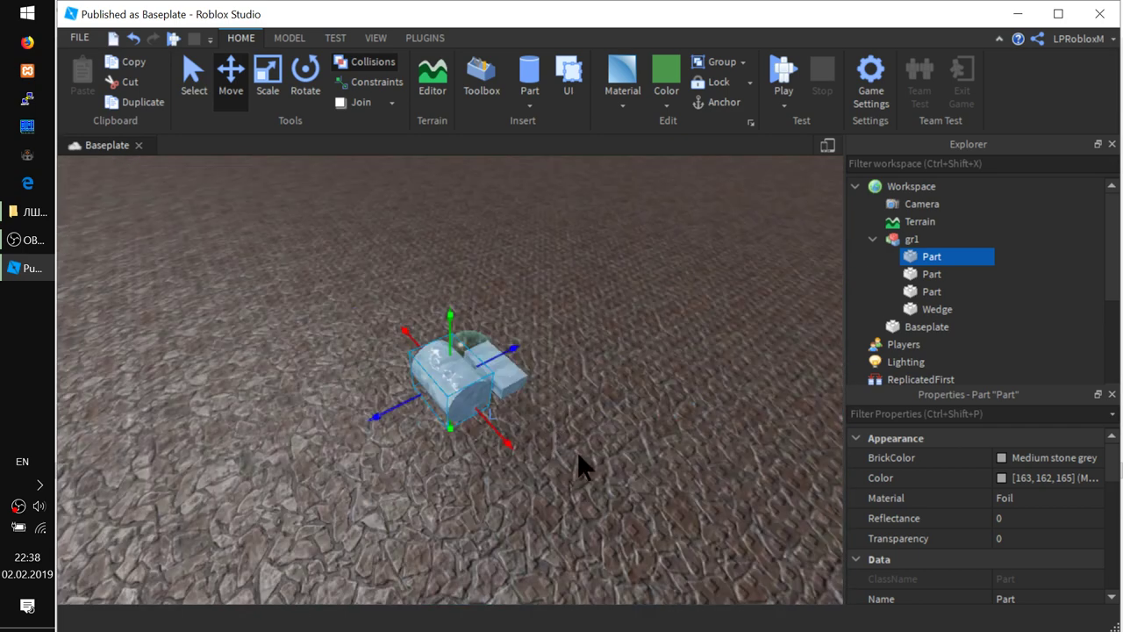
Rotate the cylinder 45° about its vertical axis and turn it back to its original orientation.
{"action": "left_click", "coordinate": [305, 75]}
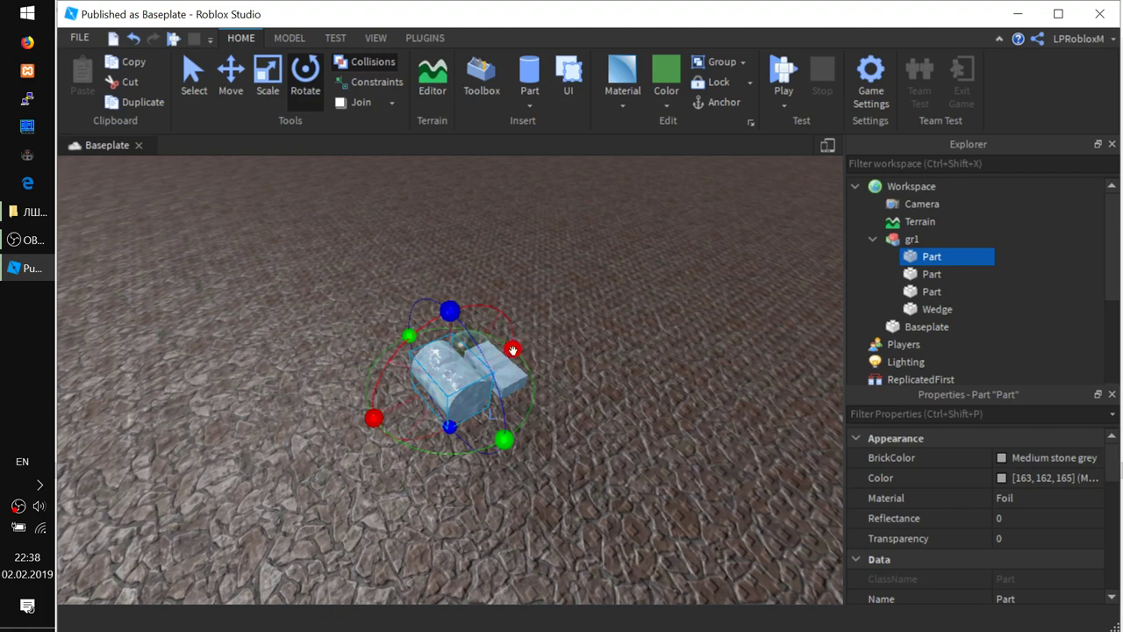
{"action": "left_click_drag", "start_coordinate": [505, 440], "coordinate": [379, 452]}
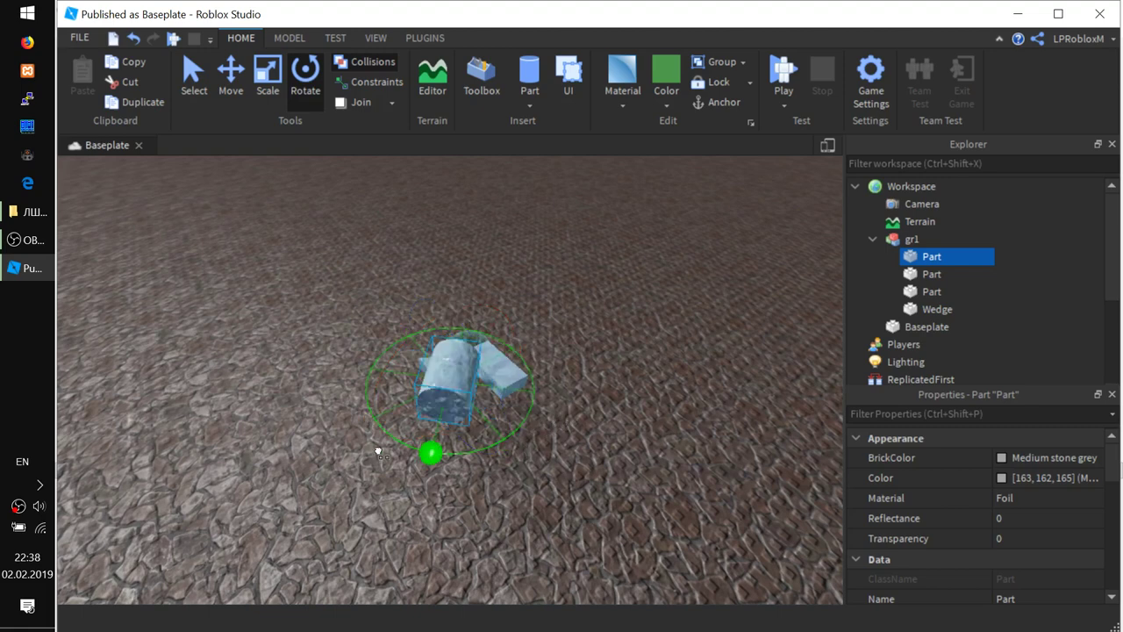
{"action": "left_click_drag", "start_coordinate": [478, 454], "coordinate": [549, 420]}
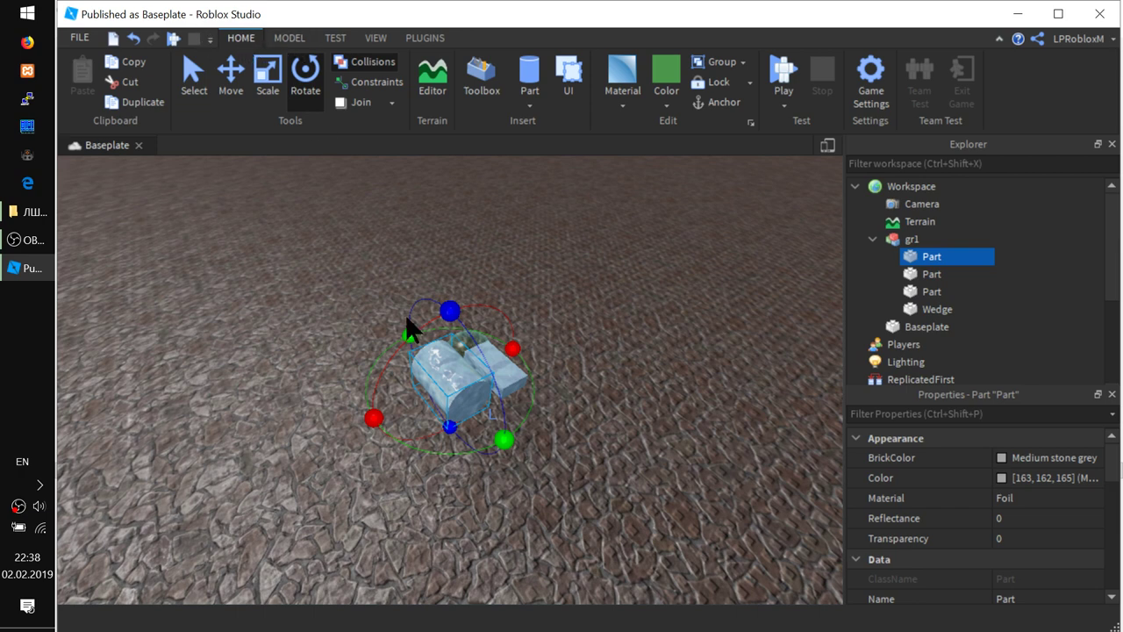
Set the rotation snap increment to 10° and rotate the cylinder about its vertical axis with this finer step.
{"action": "left_click", "coordinate": [294, 38]}
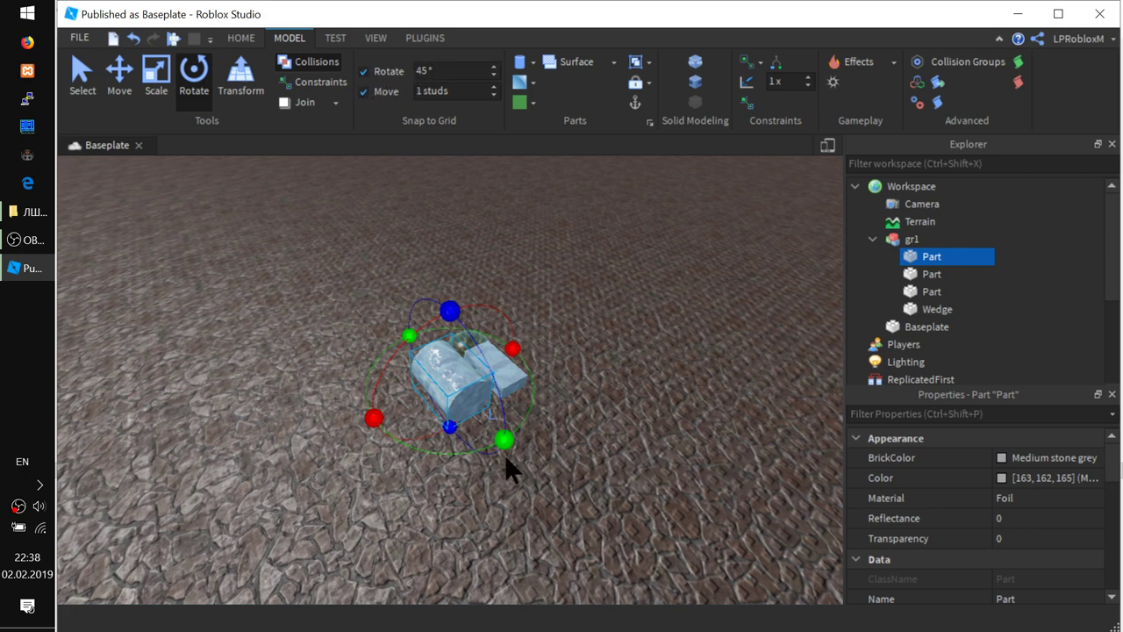
{"action": "left_click_drag", "start_coordinate": [504, 439], "coordinate": [470, 441]}
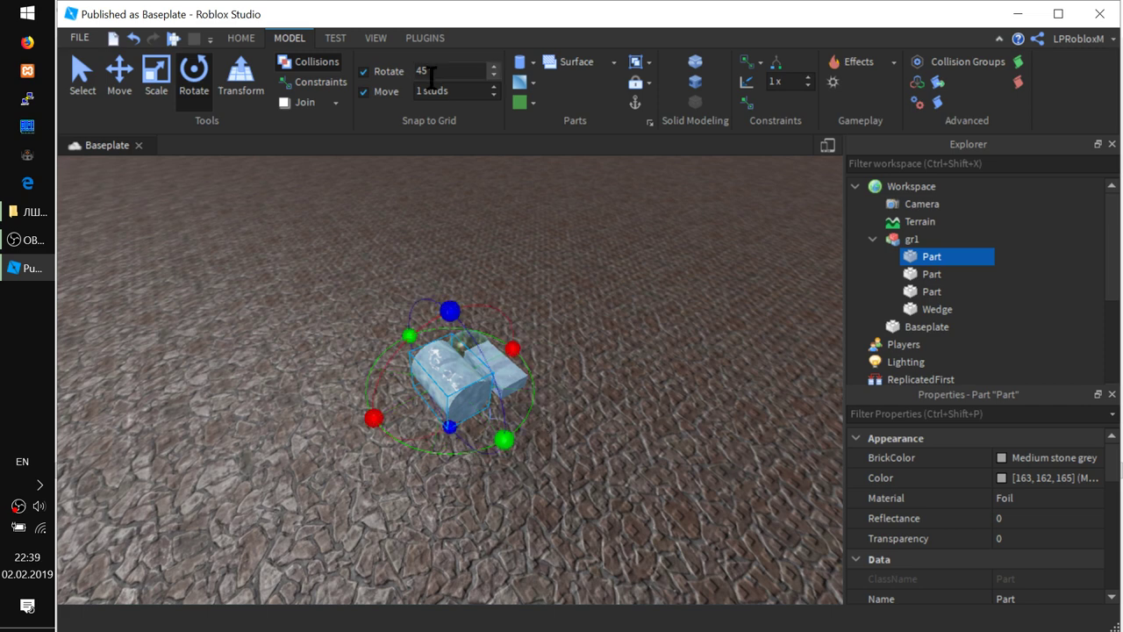
{"action": "left_click_drag", "start_coordinate": [443, 70], "coordinate": [406, 82]}
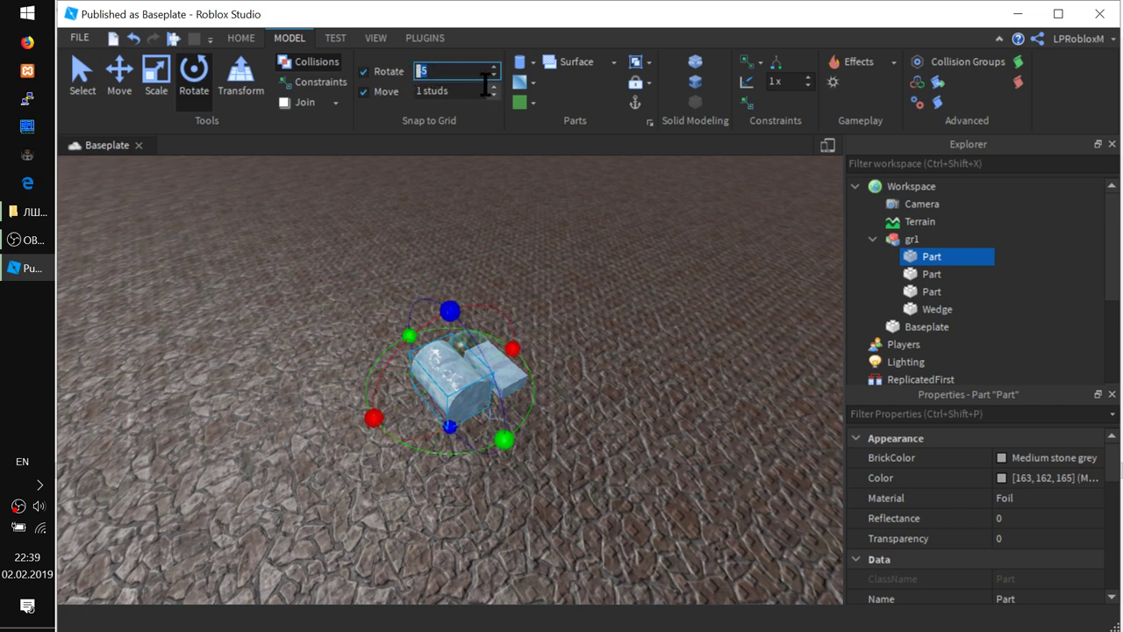
{"action": "type", "text": "10"}
{"action": "left_click_drag", "start_coordinate": [495, 449], "coordinate": [346, 369]}
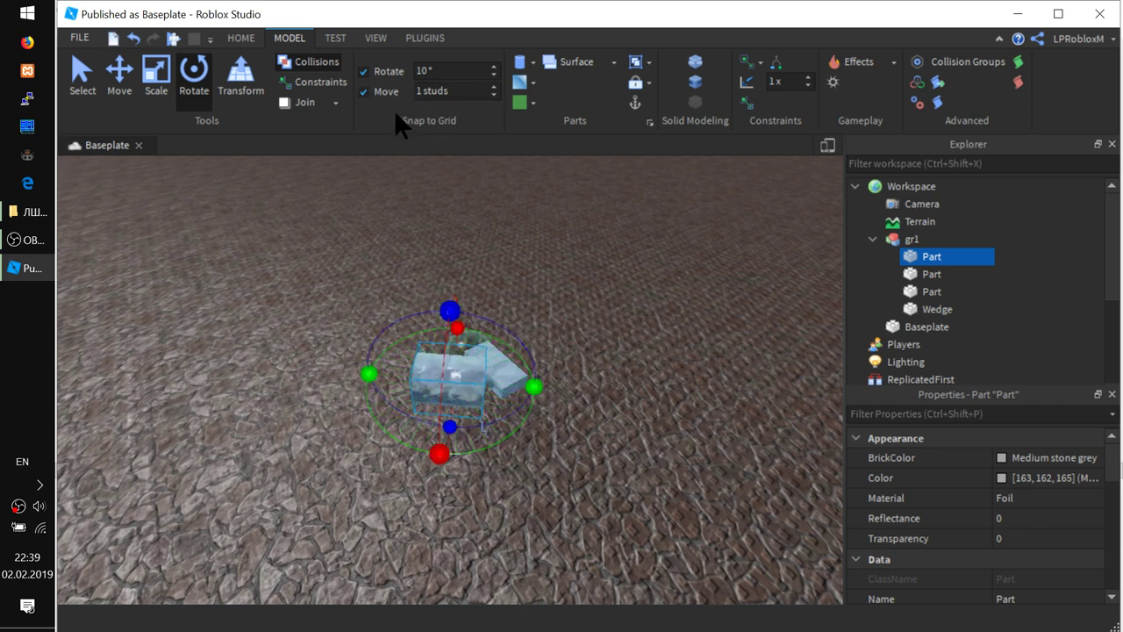
{"action": "scroll", "coordinate": [501, 392], "scroll_direction": "up", "scroll_amount": 10}
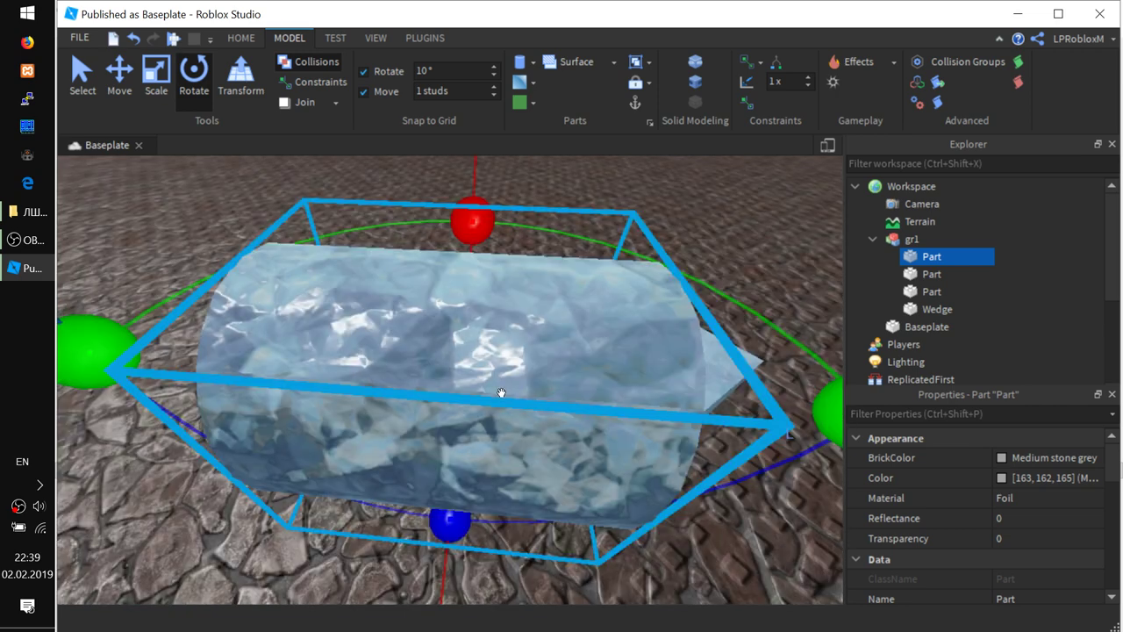
{"action": "scroll", "coordinate": [501, 392], "scroll_direction": "down", "scroll_amount": 10}
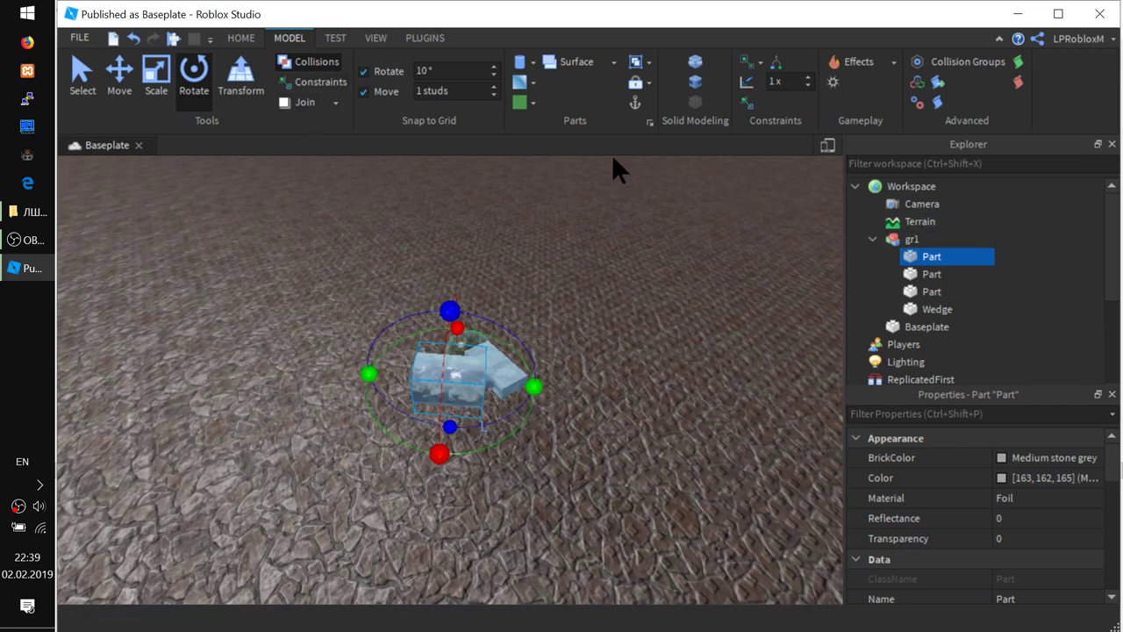
Change the baseplate's material to Plastic and inspect the surface around the parts up close.
{"action": "left_click", "coordinate": [927, 328]}
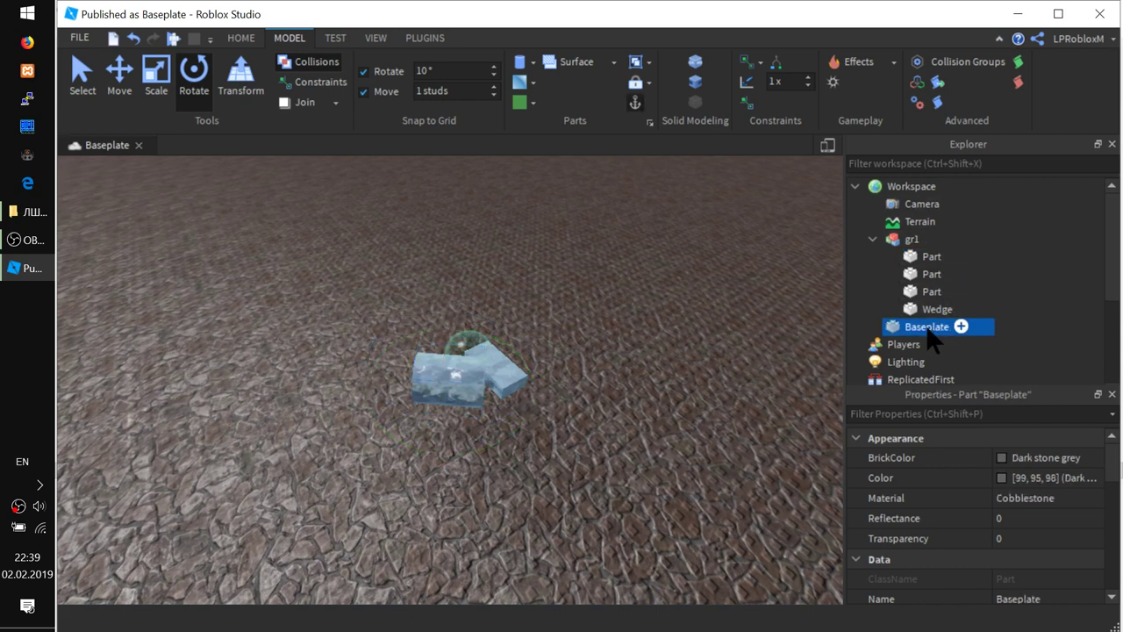
{"action": "left_click", "coordinate": [532, 82]}
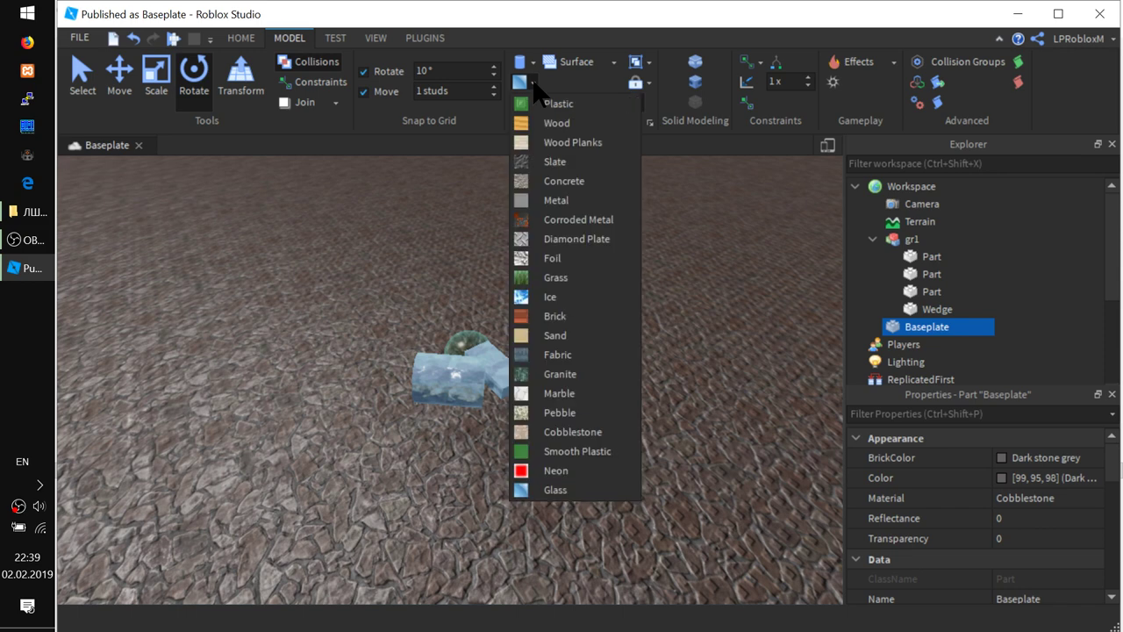
{"action": "left_click", "coordinate": [533, 82]}
{"action": "left_click", "coordinate": [533, 82]}
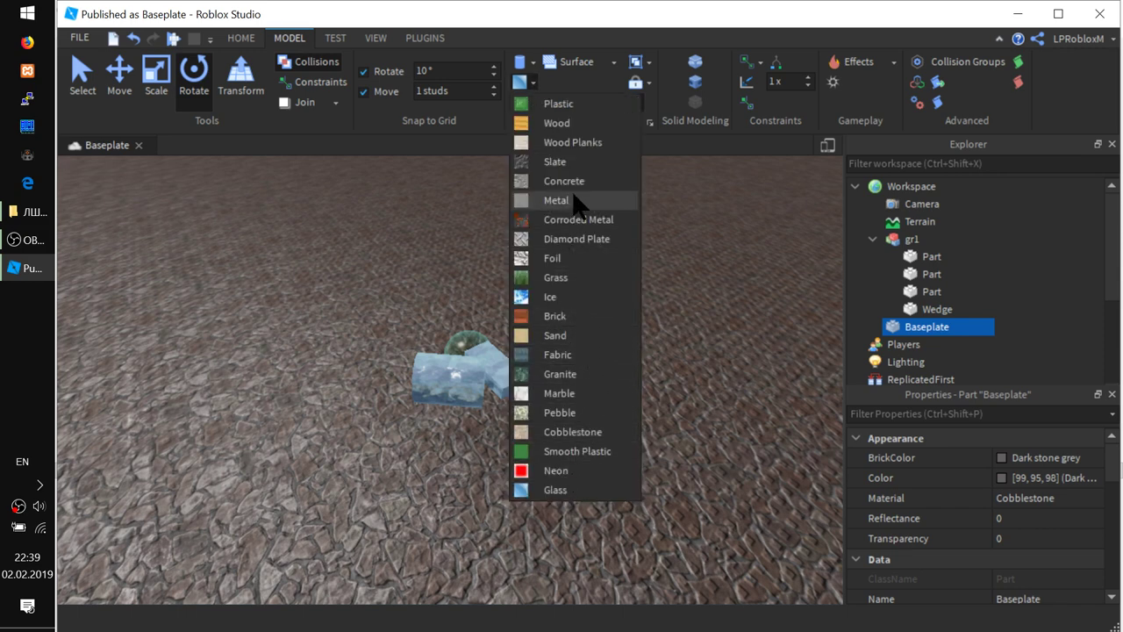
{"action": "left_click", "coordinate": [553, 104]}
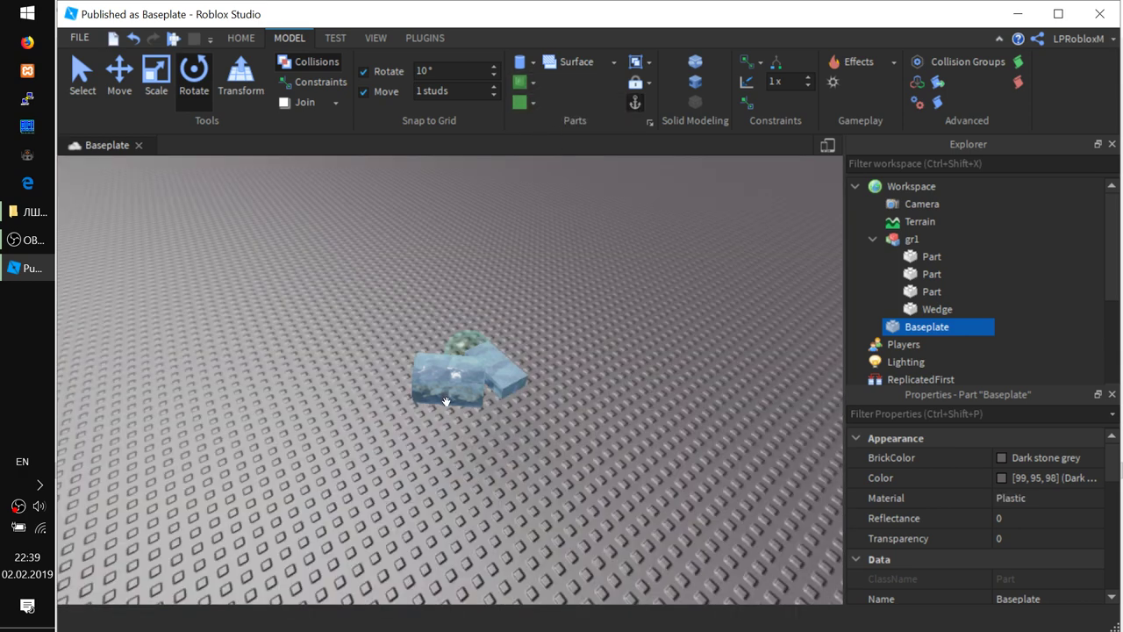
{"action": "scroll", "coordinate": [446, 402], "scroll_direction": "up", "scroll_amount": 10}
{"action": "scroll", "coordinate": [450, 420], "scroll_direction": "down", "scroll_amount": 10}
{"action": "scroll", "coordinate": [449, 423], "scroll_direction": "up", "scroll_amount": 10}
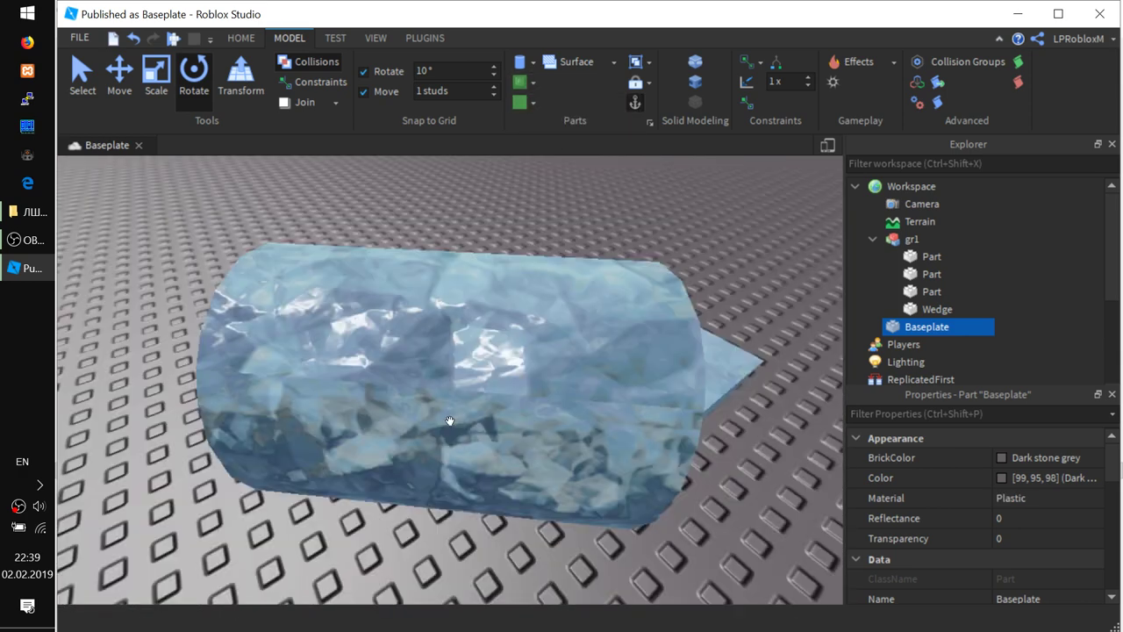
Select the whole gr1 model and move it across the baseplate with the Move tool.
{"action": "left_click", "coordinate": [120, 77]}
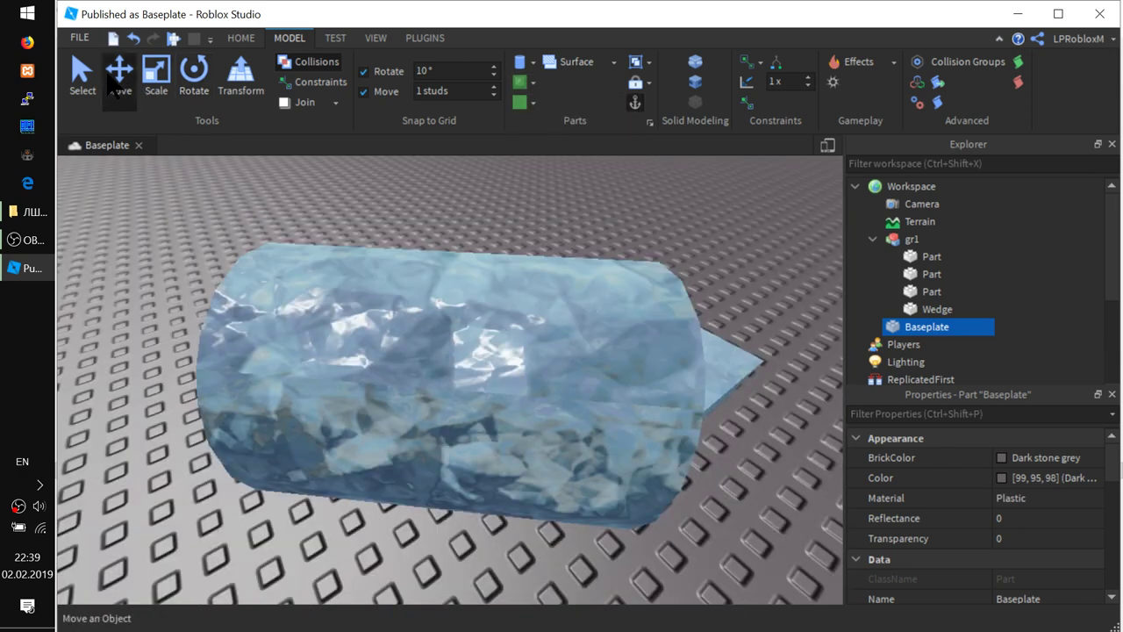
{"action": "left_click", "coordinate": [446, 334]}
{"action": "scroll", "coordinate": [474, 364], "scroll_direction": "up", "scroll_amount": 5}
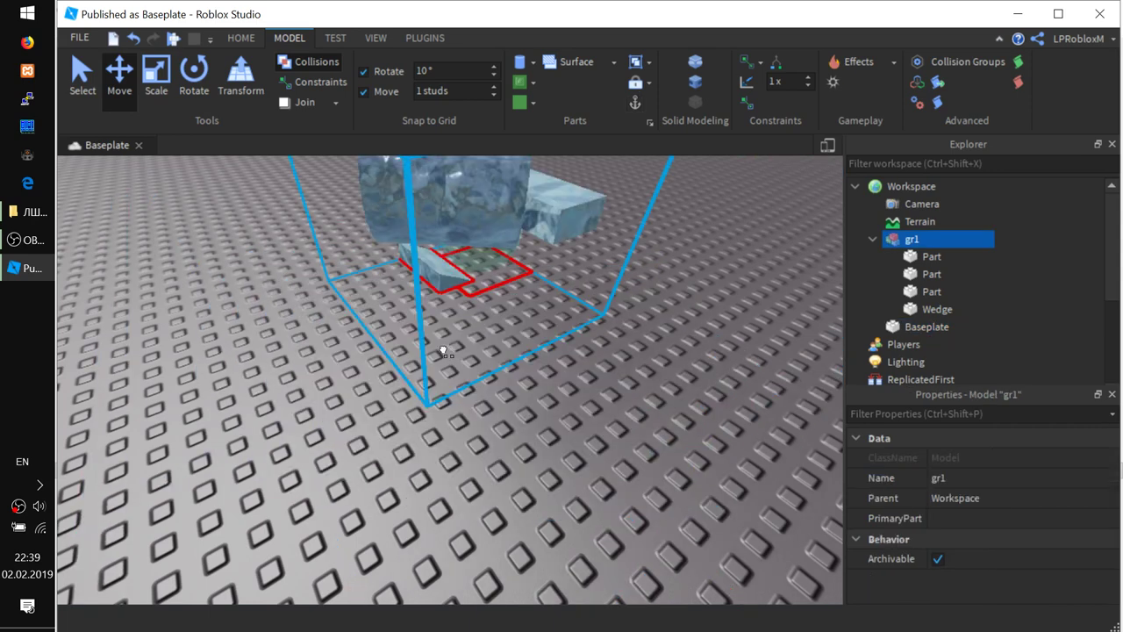
{"action": "scroll", "coordinate": [463, 371], "scroll_direction": "up", "scroll_amount": 3}
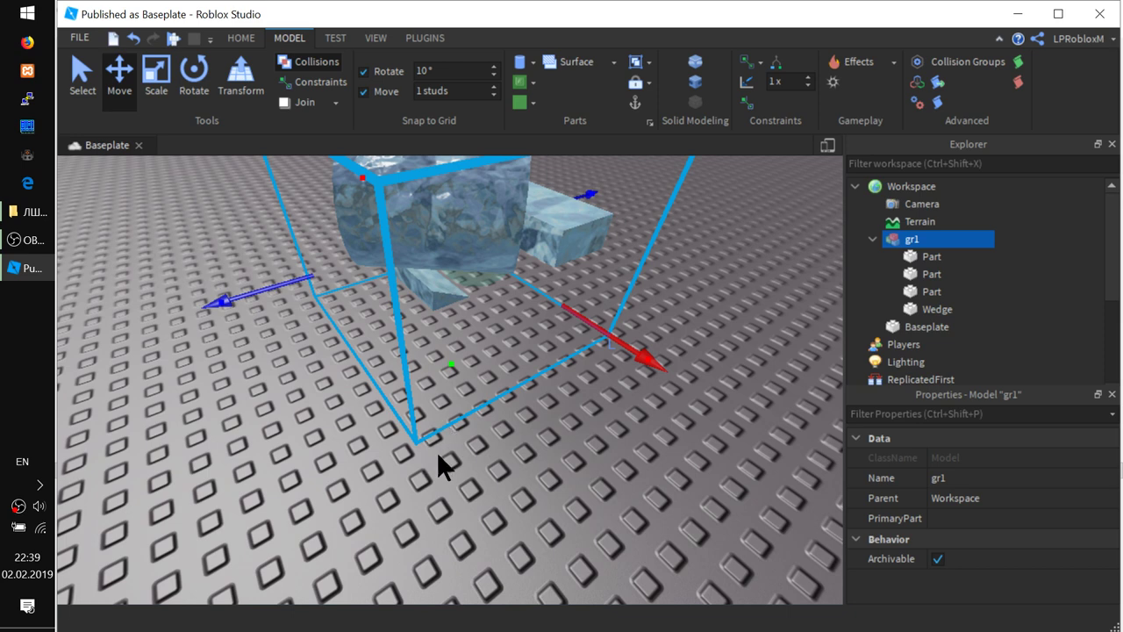
{"action": "left_click_drag", "start_coordinate": [467, 242], "coordinate": [458, 485]}
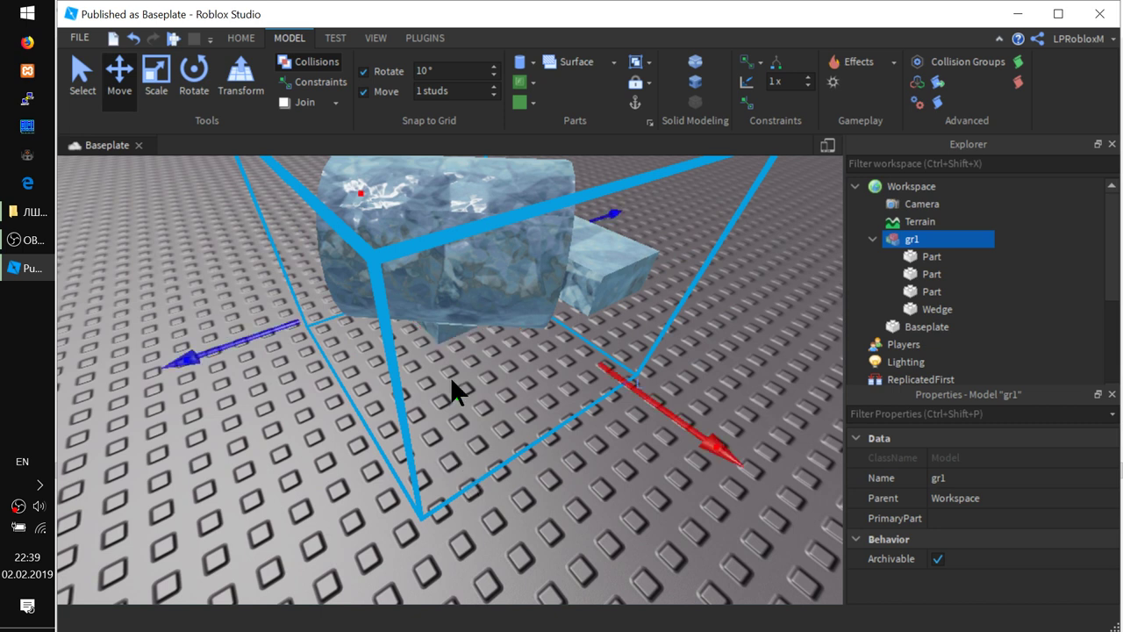
Set the move snap increment to 0.1 studs and shift the gr1 model slightly along the red axis.
{"action": "left_click", "coordinate": [453, 91]}
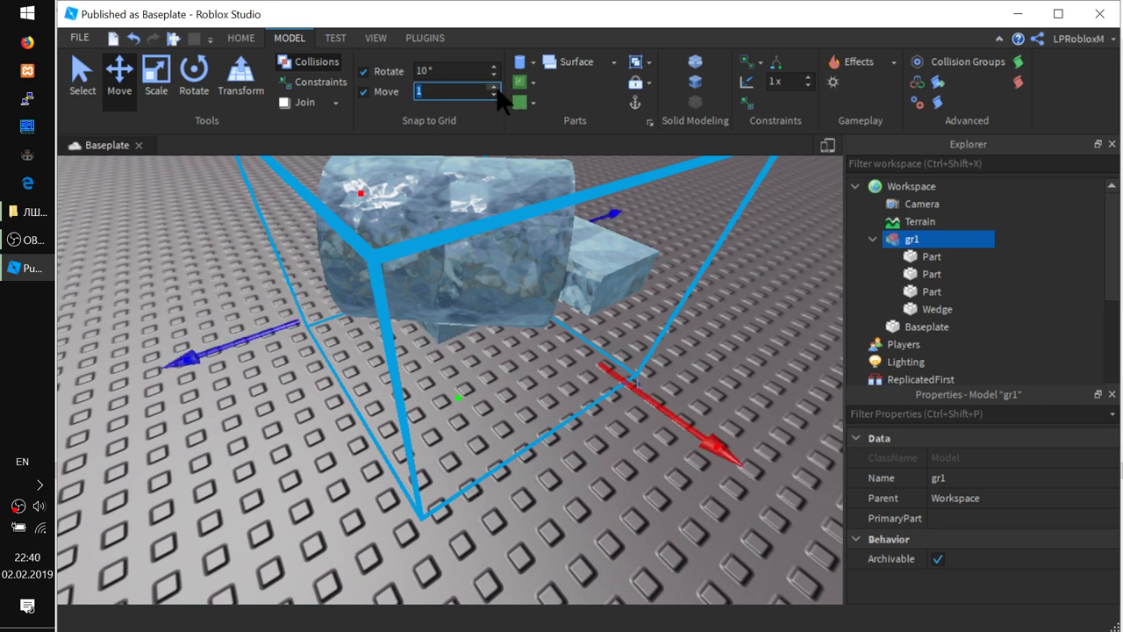
{"action": "type", "text": "0."}
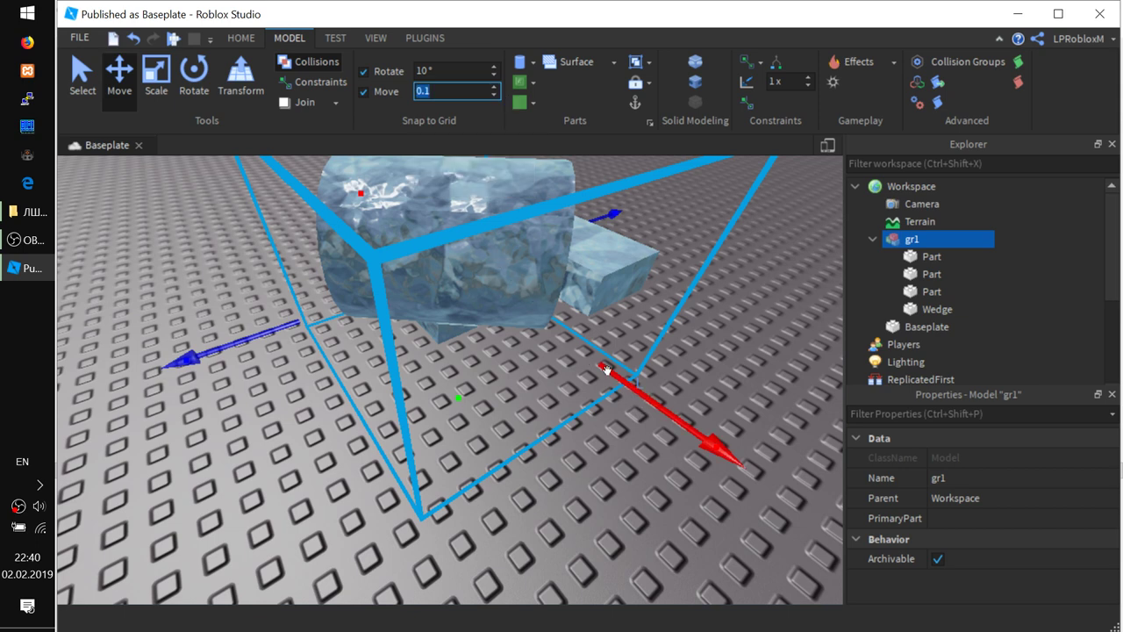
{"action": "left_click_drag", "start_coordinate": [606, 369], "coordinate": [574, 393]}
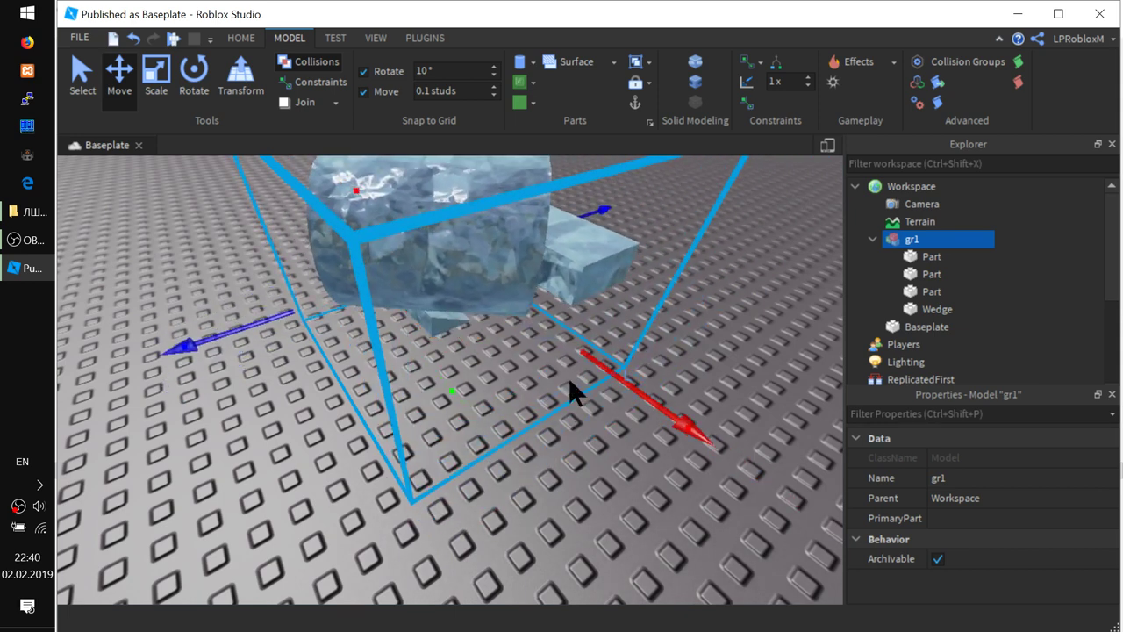
Set the move snap increment to 10 studs and try moving the gr1 model along the red axis.
{"action": "left_click", "coordinate": [448, 91]}
{"action": "type", "text": "1"}
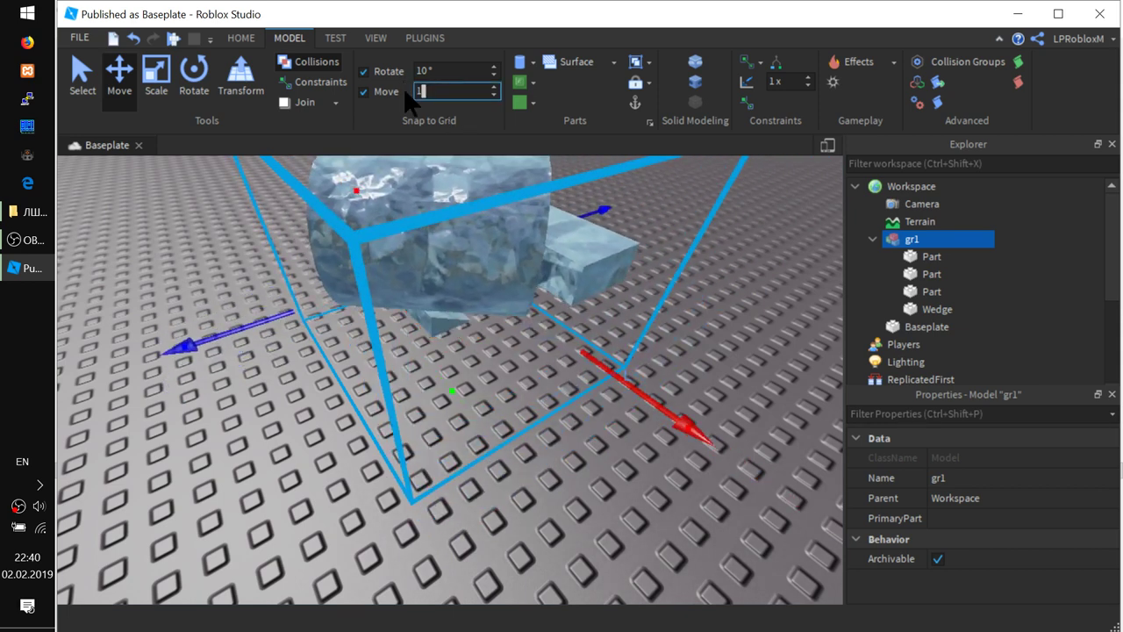
{"action": "type", "text": "0"}
{"action": "key", "text": "Return"}
{"action": "scroll", "coordinate": [412, 421], "scroll_direction": "down", "scroll_amount": 6}
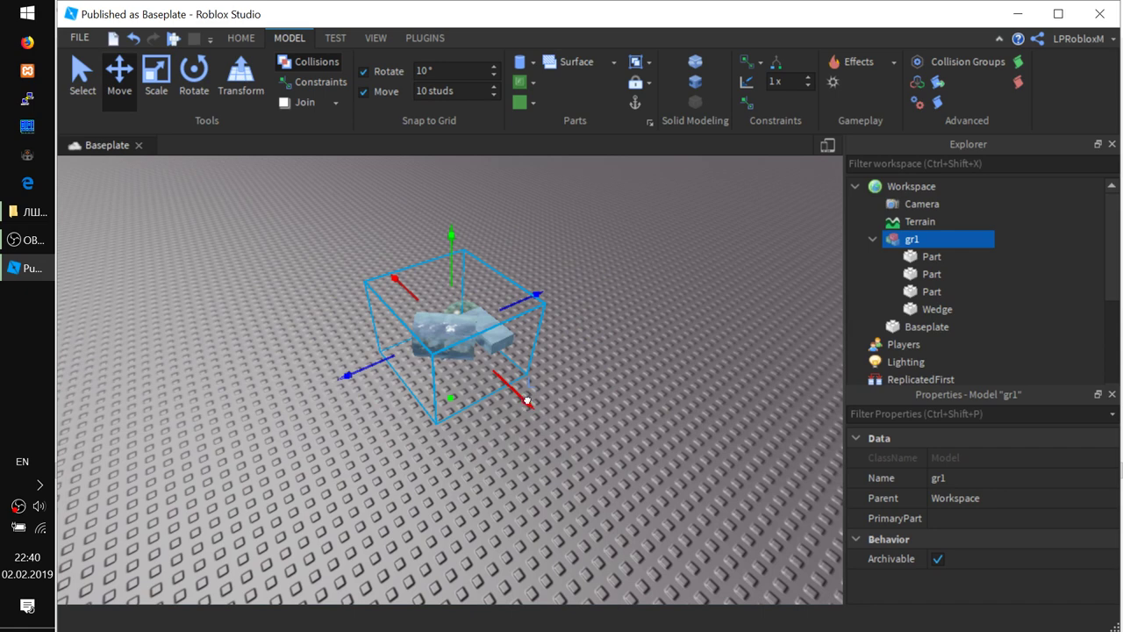
{"action": "mouse_move", "coordinate": [526, 421]}
{"action": "left_mouse_down"}
{"action": "mouse_move", "coordinate": [669, 537]}
{"action": "mouse_move", "coordinate": [401, 302]}
{"action": "mouse_move", "coordinate": [463, 399]}
{"action": "mouse_move", "coordinate": [614, 555]}
{"action": "mouse_move", "coordinate": [405, 349]}
{"action": "mouse_move", "coordinate": [509, 423]}
{"action": "left_mouse_up"}
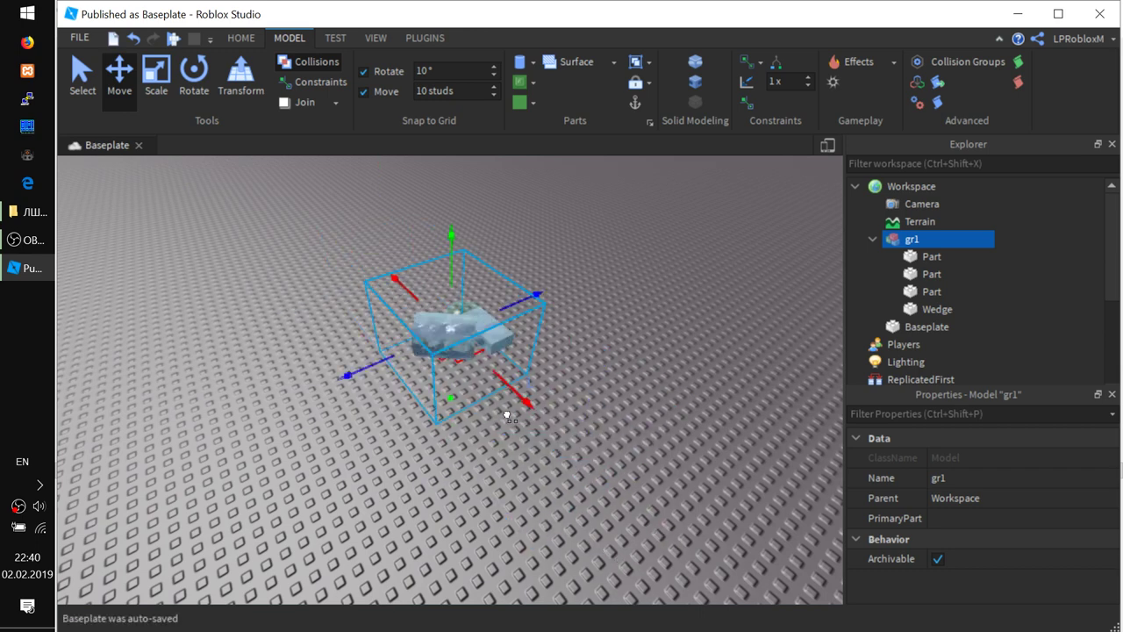
Set the move snap increment to 1 stud and return to the basic editing tools.
{"action": "left_click", "coordinate": [452, 91]}
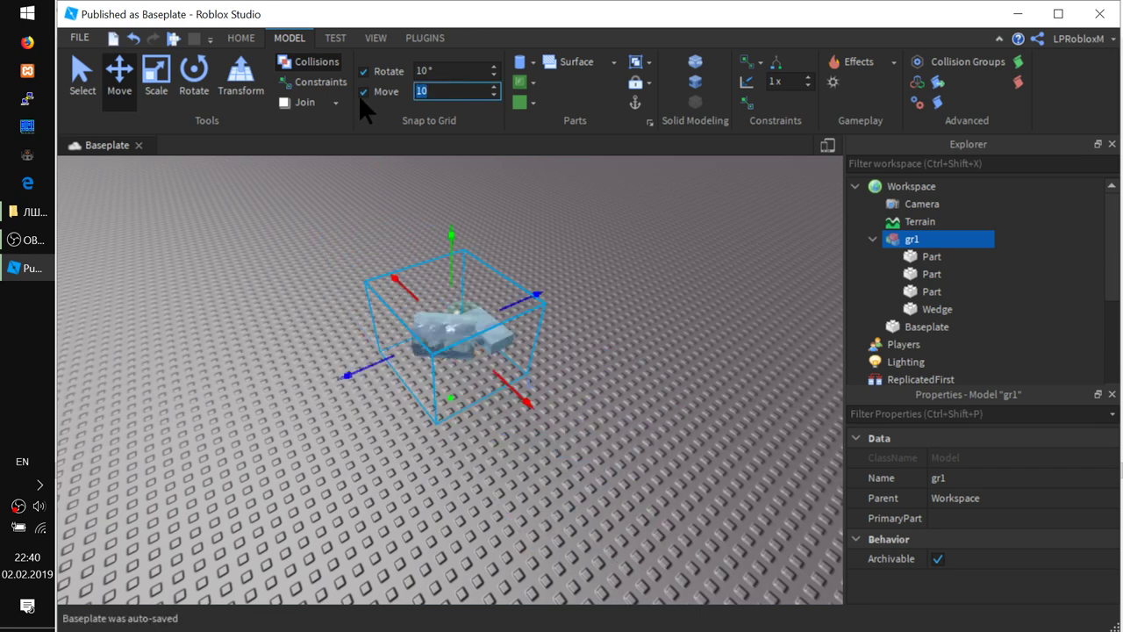
{"action": "type", "text": "1"}
{"action": "left_click", "coordinate": [453, 70]}
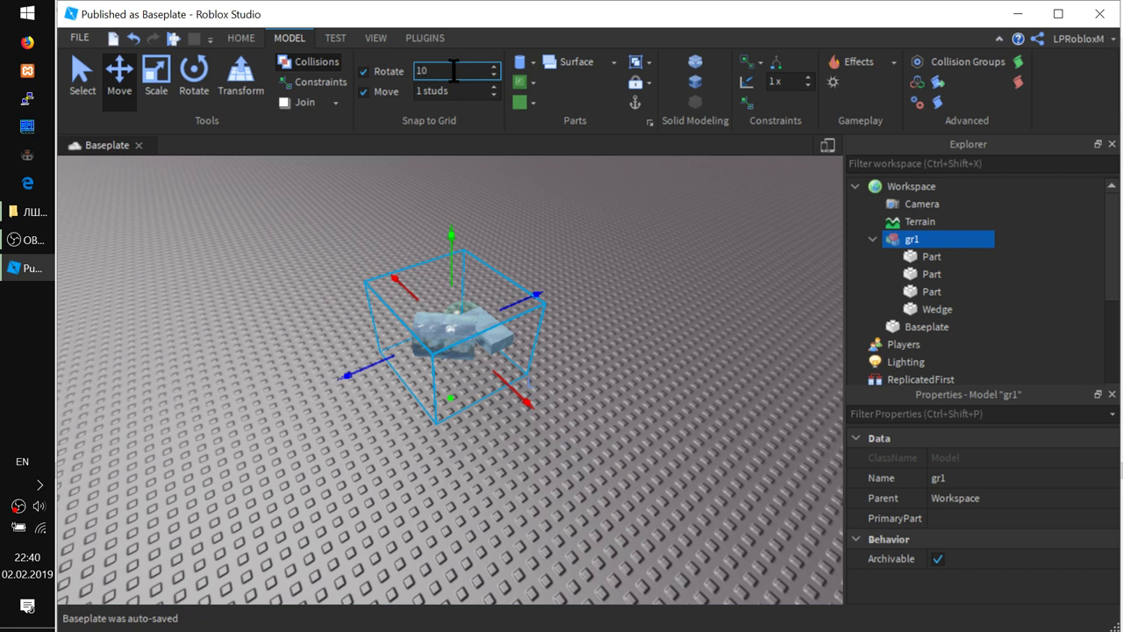
{"action": "left_click", "coordinate": [479, 340]}
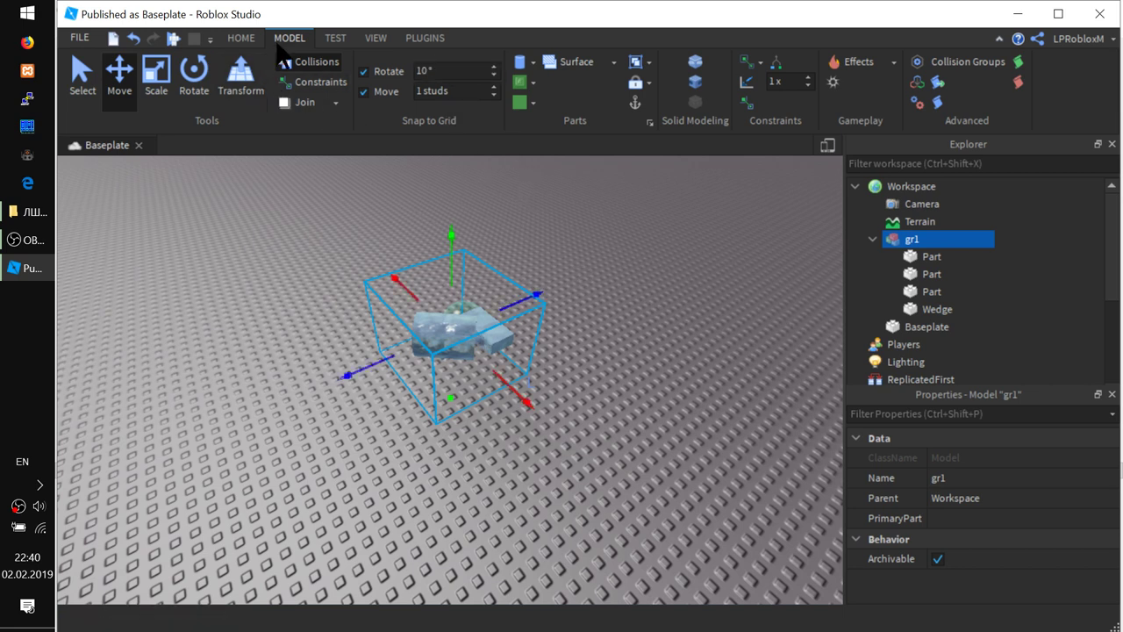
{"action": "left_click", "coordinate": [240, 38]}
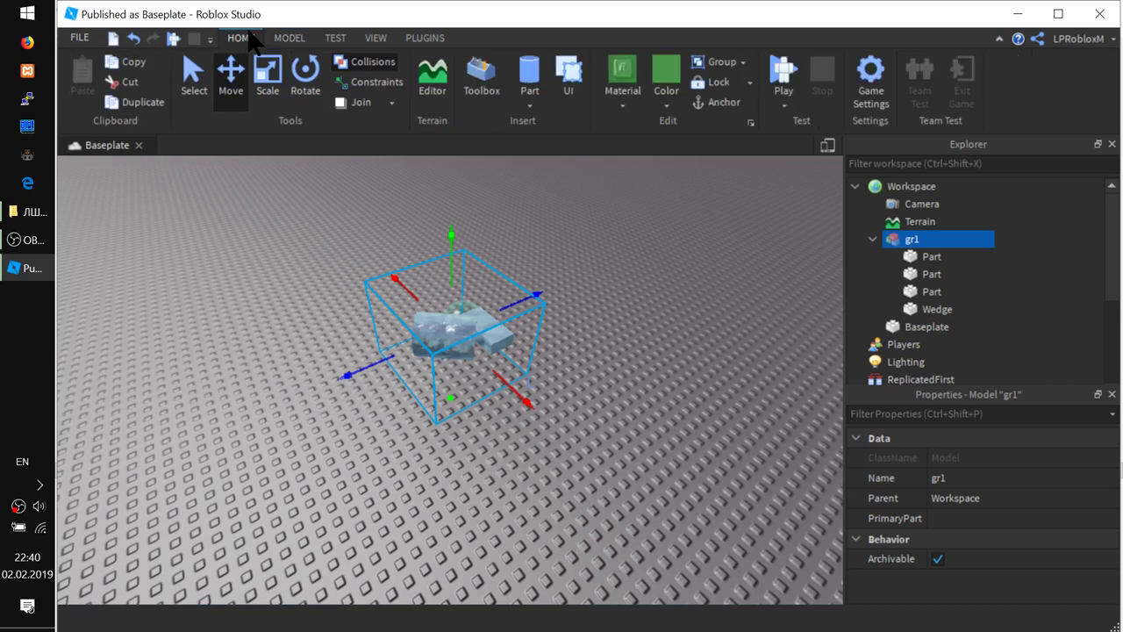
Select the large cylinder inside gr1 and try to move it sideways into the neighbouring block with collisions enabled.
{"action": "scroll", "coordinate": [481, 350], "scroll_direction": "up", "scroll_amount": 5}
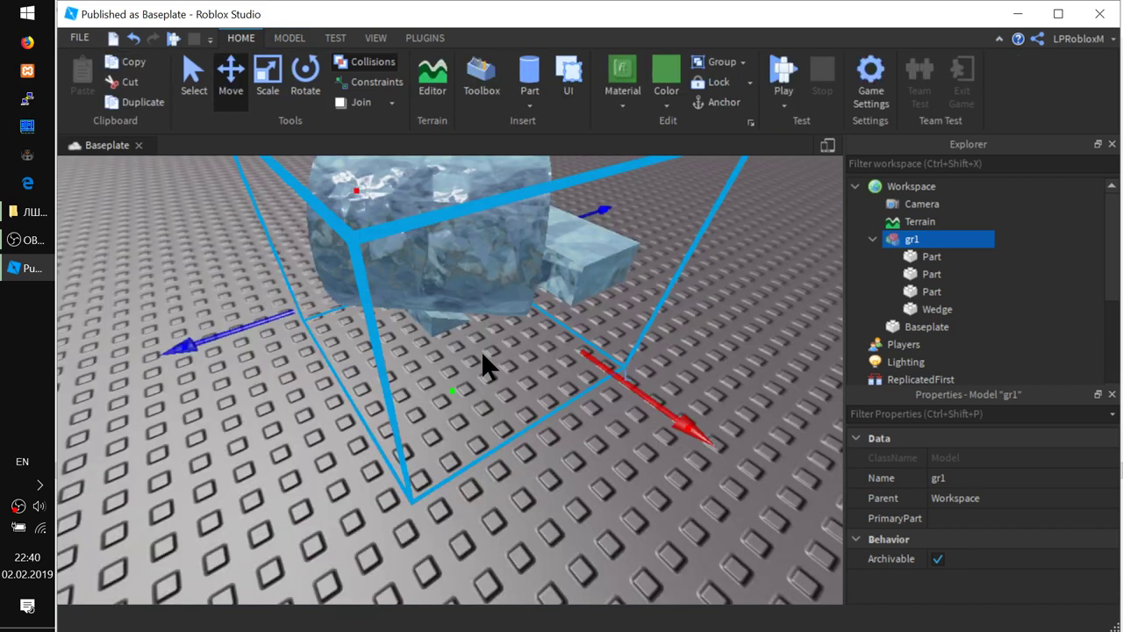
{"action": "scroll", "coordinate": [654, 358], "scroll_direction": "up", "scroll_amount": 5}
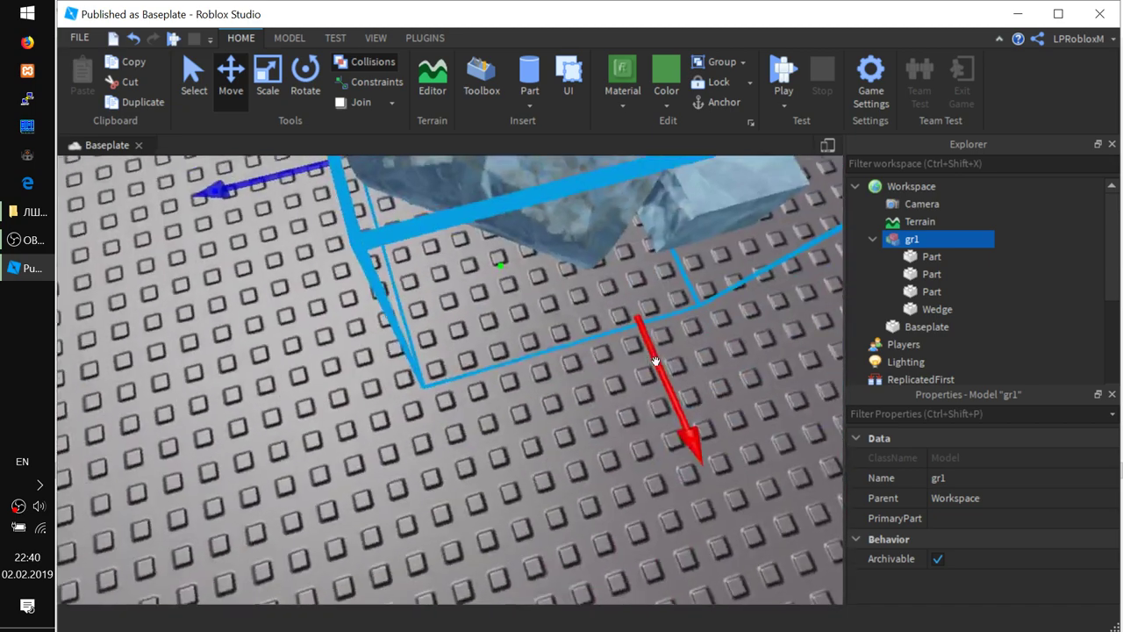
{"action": "scroll", "coordinate": [655, 358], "scroll_direction": "down", "scroll_amount": 8}
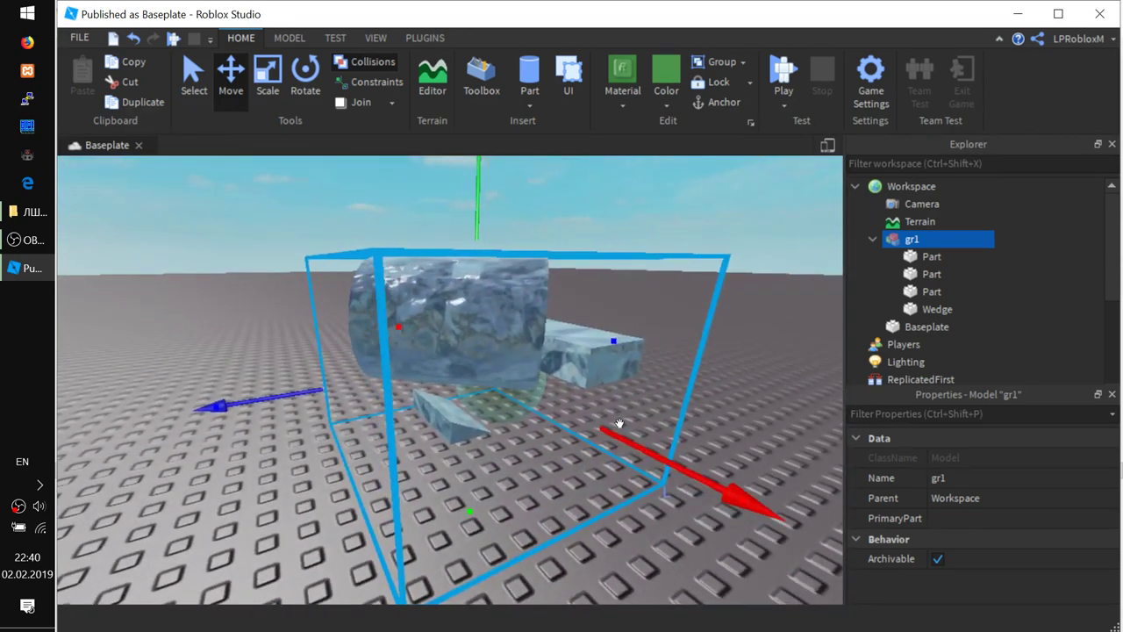
{"action": "scroll", "coordinate": [619, 424], "scroll_direction": "up", "scroll_amount": 5}
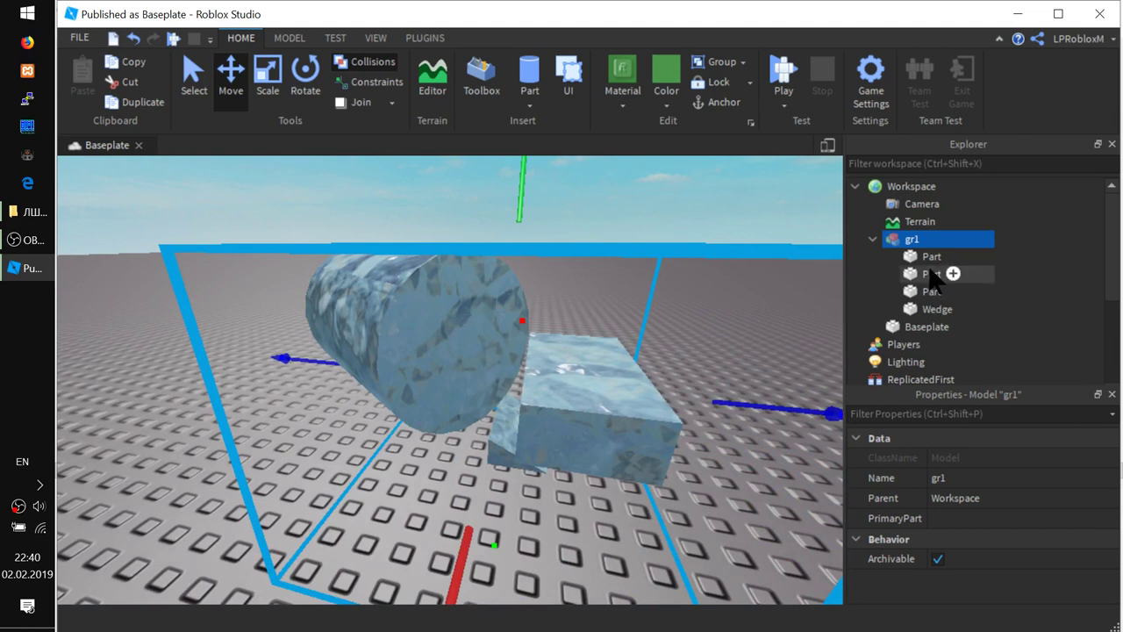
{"action": "left_click", "coordinate": [950, 256]}
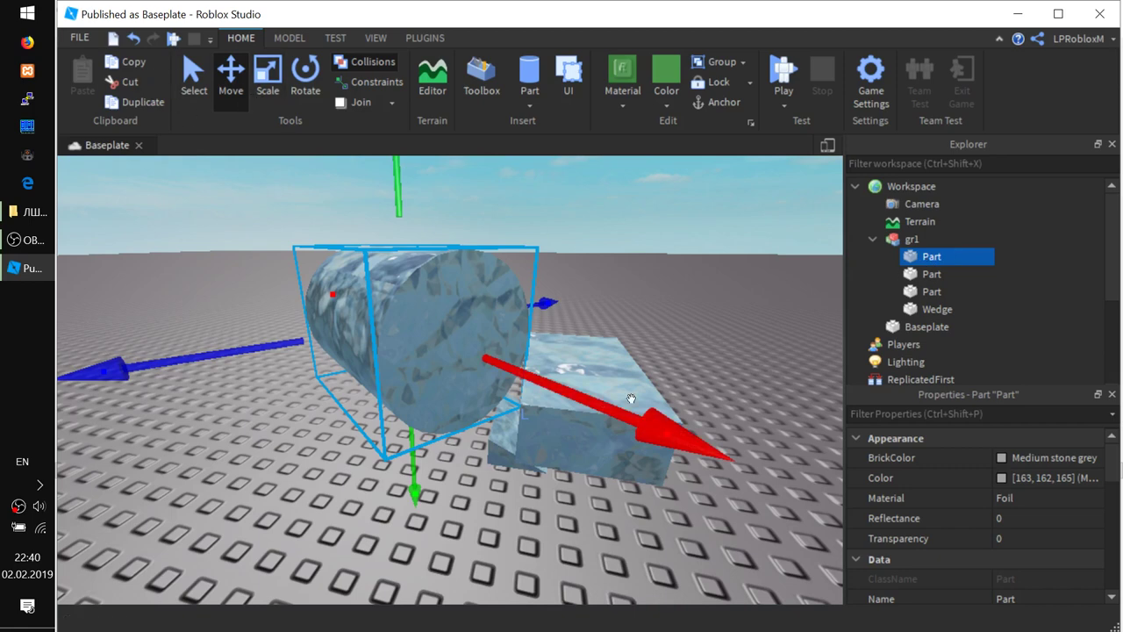
{"action": "left_click_drag", "start_coordinate": [193, 367], "coordinate": [359, 351]}
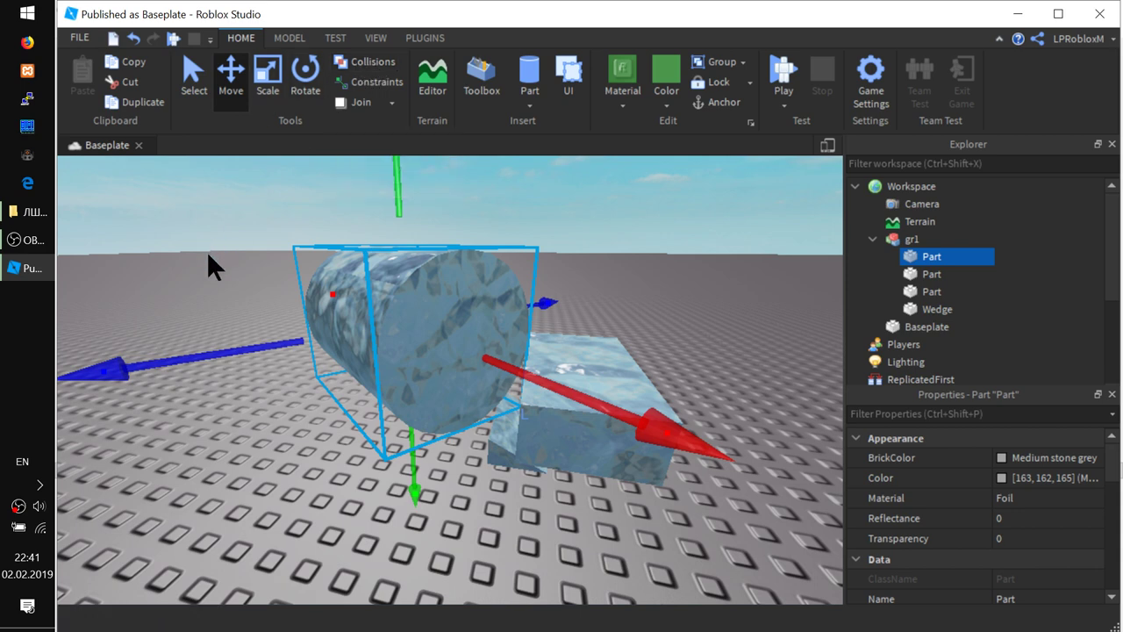
With collisions turned off, move the cylinder along both horizontal axes and downward so it overlaps the block.
{"action": "left_click_drag", "start_coordinate": [169, 359], "coordinate": [276, 344]}
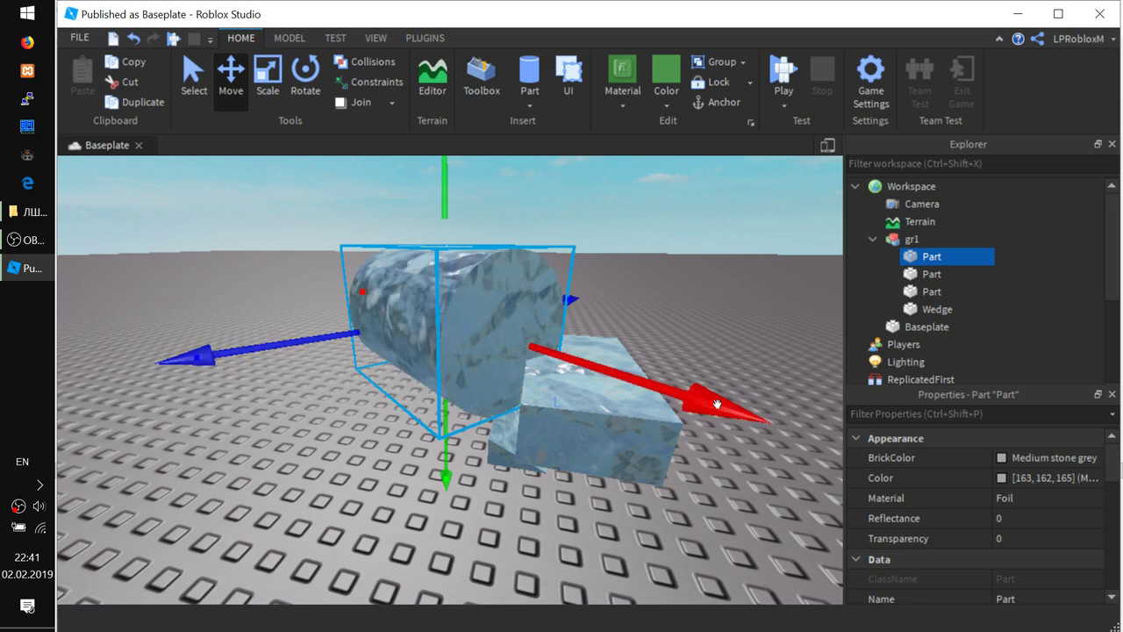
{"action": "left_click_drag", "start_coordinate": [717, 405], "coordinate": [829, 430]}
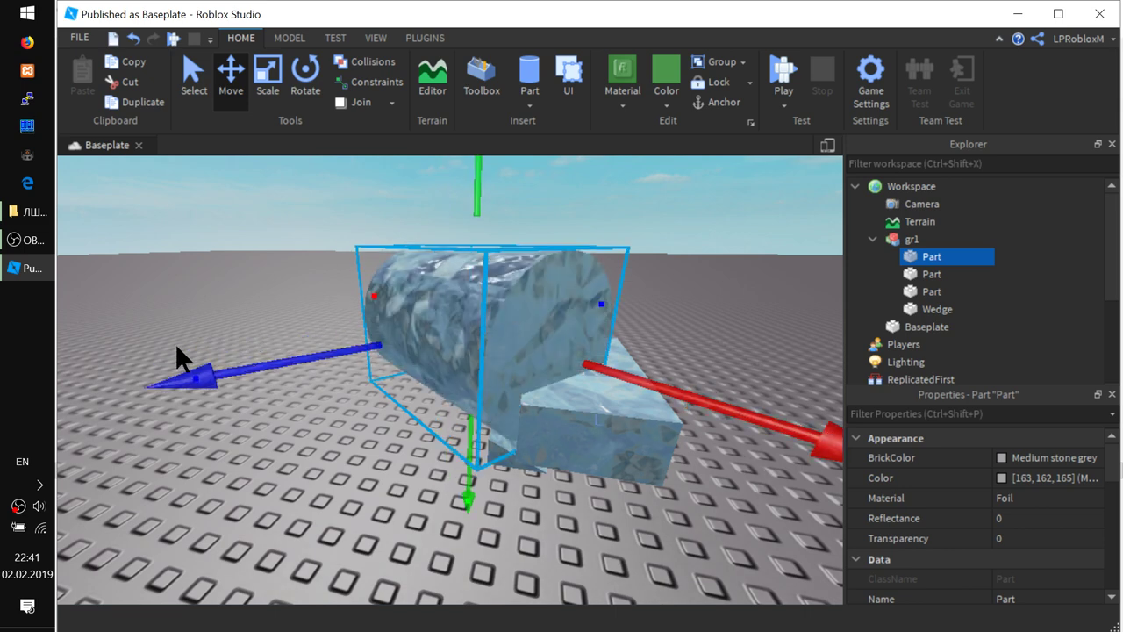
{"action": "left_click_drag", "start_coordinate": [198, 378], "coordinate": [266, 373]}
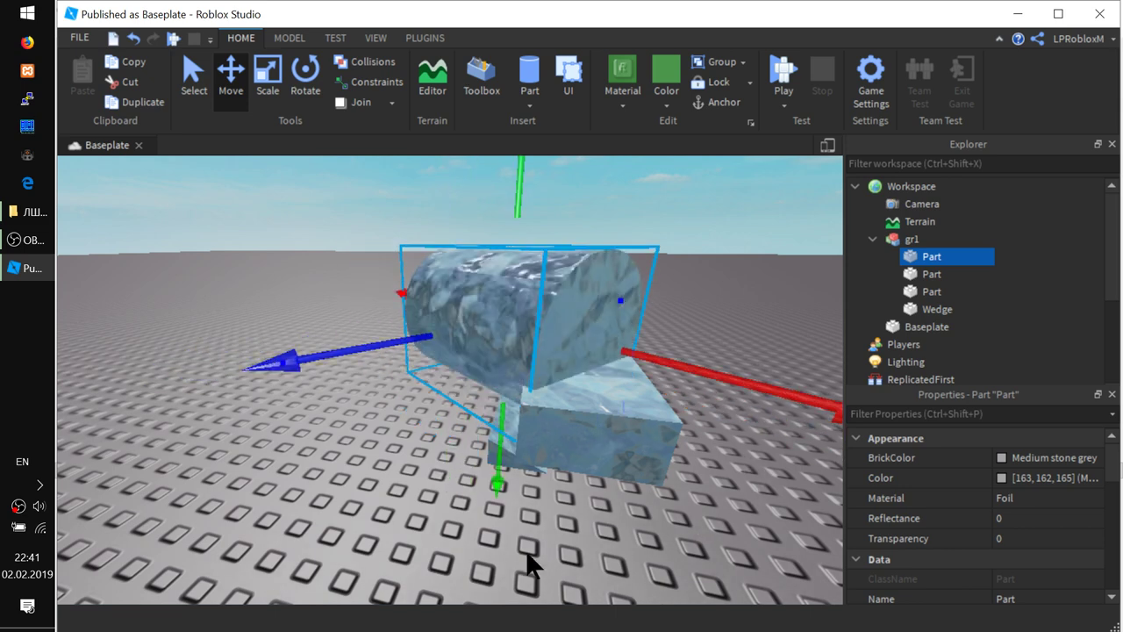
{"action": "left_click_drag", "start_coordinate": [527, 171], "coordinate": [521, 239]}
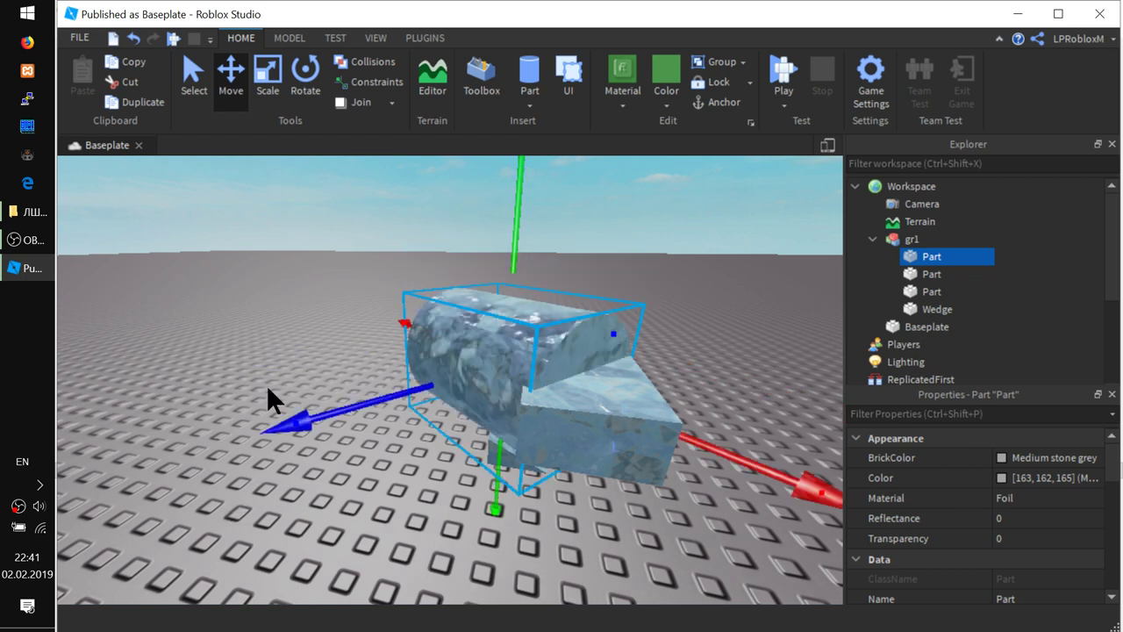
Playtest the baseplate, run and jump the character around the loose parts, and stop the test.
{"action": "left_click", "coordinate": [173, 38]}
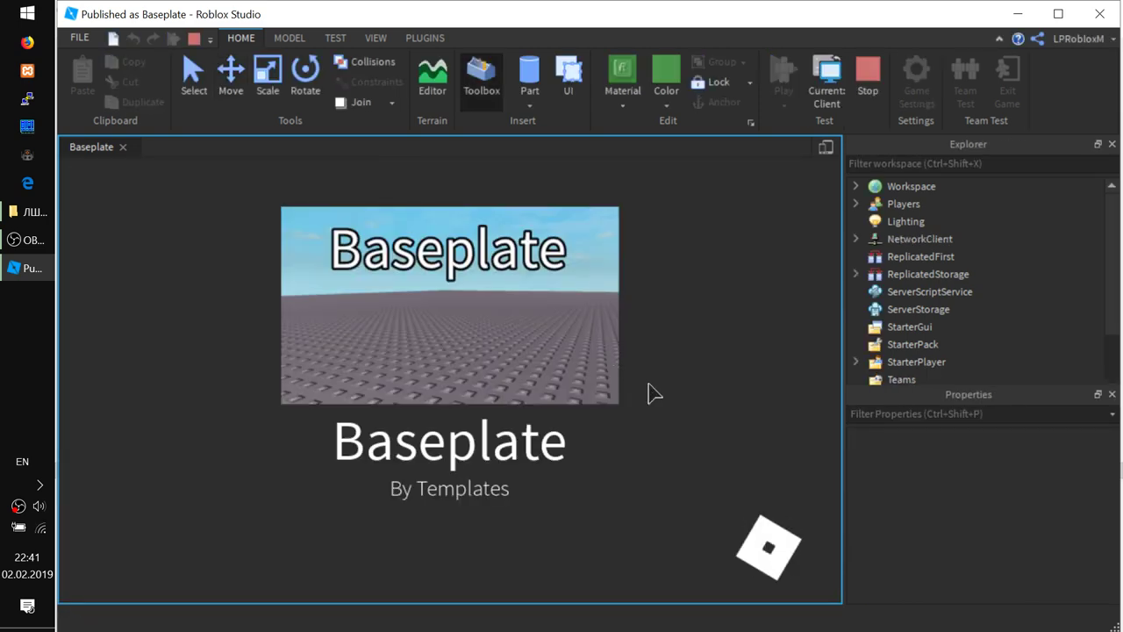
{"action": "key", "text": "w"}
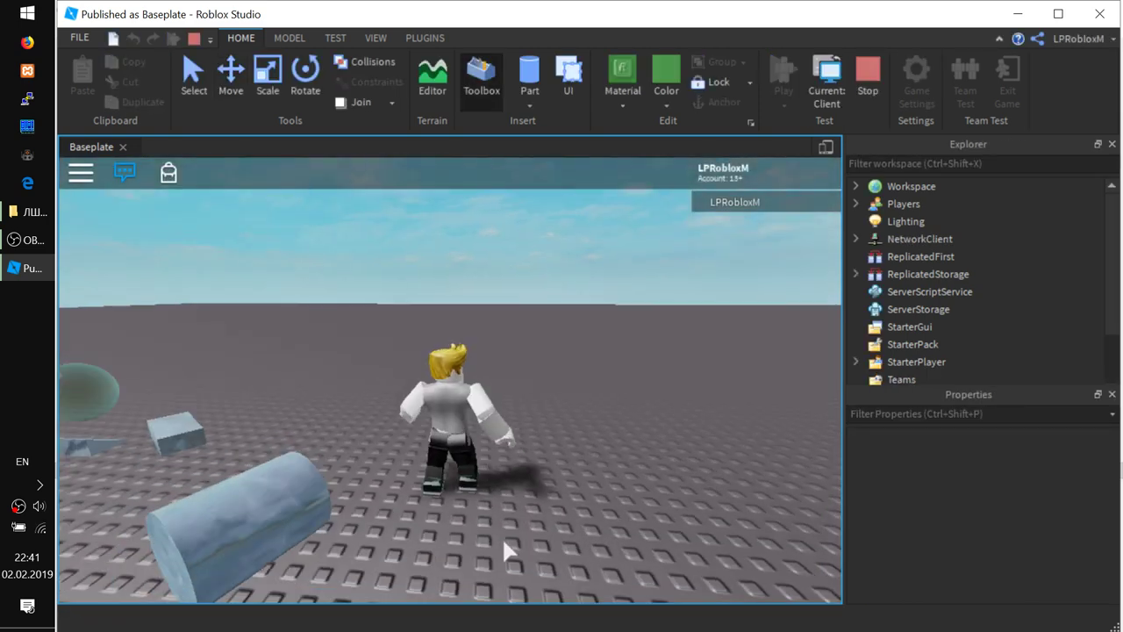
{"action": "right_click_drag", "start_coordinate": [504, 541], "coordinate": [521, 538]}
{"action": "key", "text": "a"}
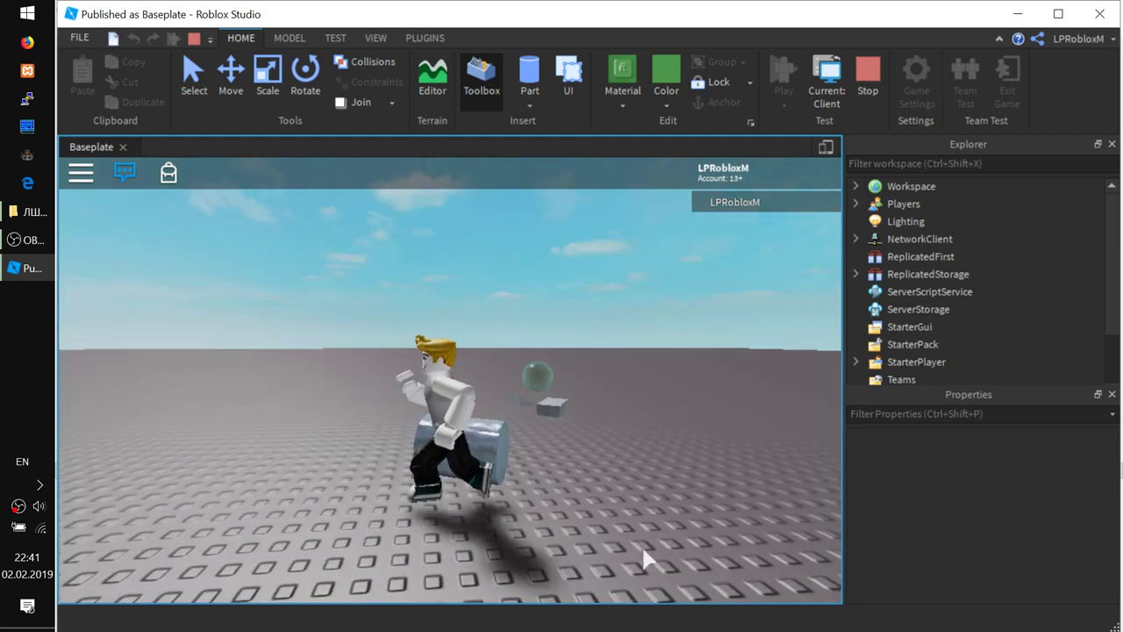
{"action": "key", "text": "w"}
{"action": "key", "text": "w"}
{"action": "key", "text": "space"}
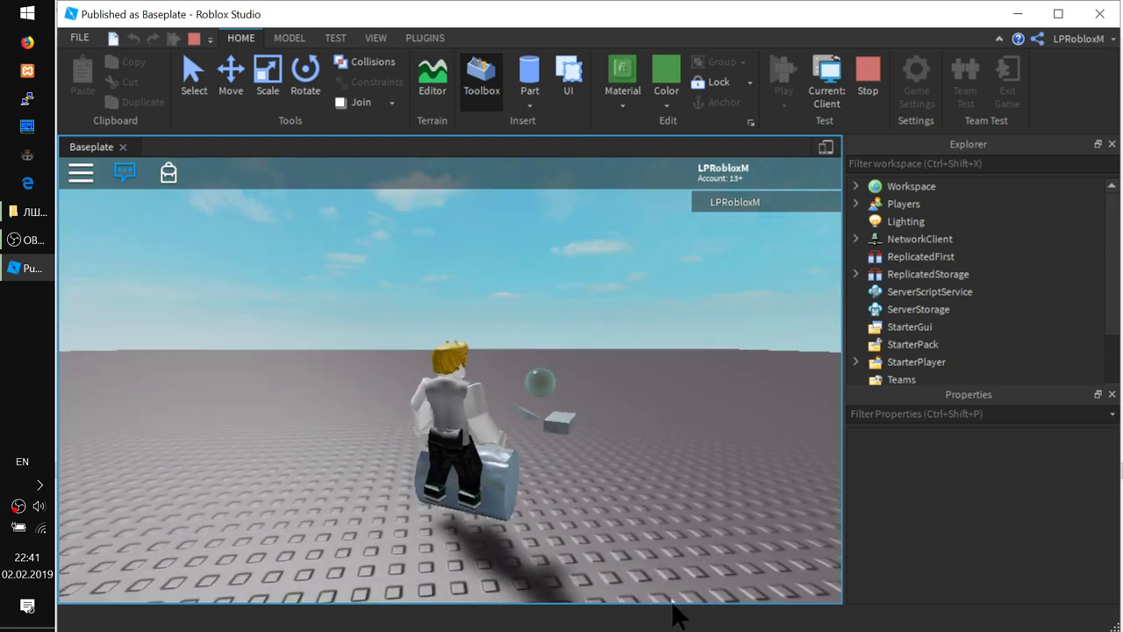
{"action": "key", "text": "w"}
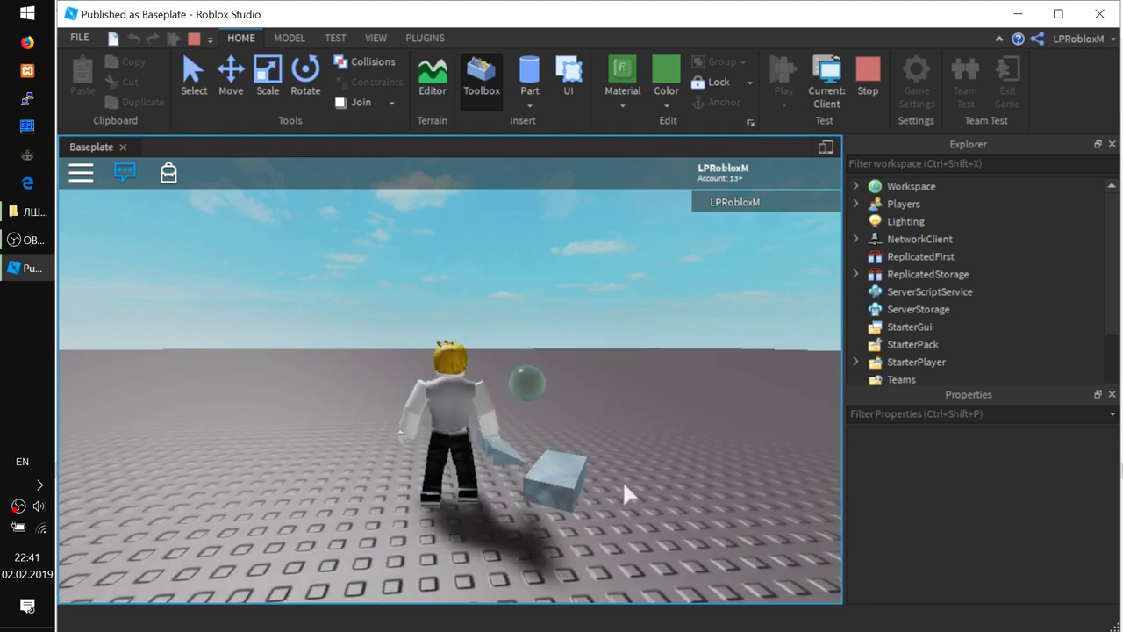
{"action": "left_click", "coordinate": [195, 40]}
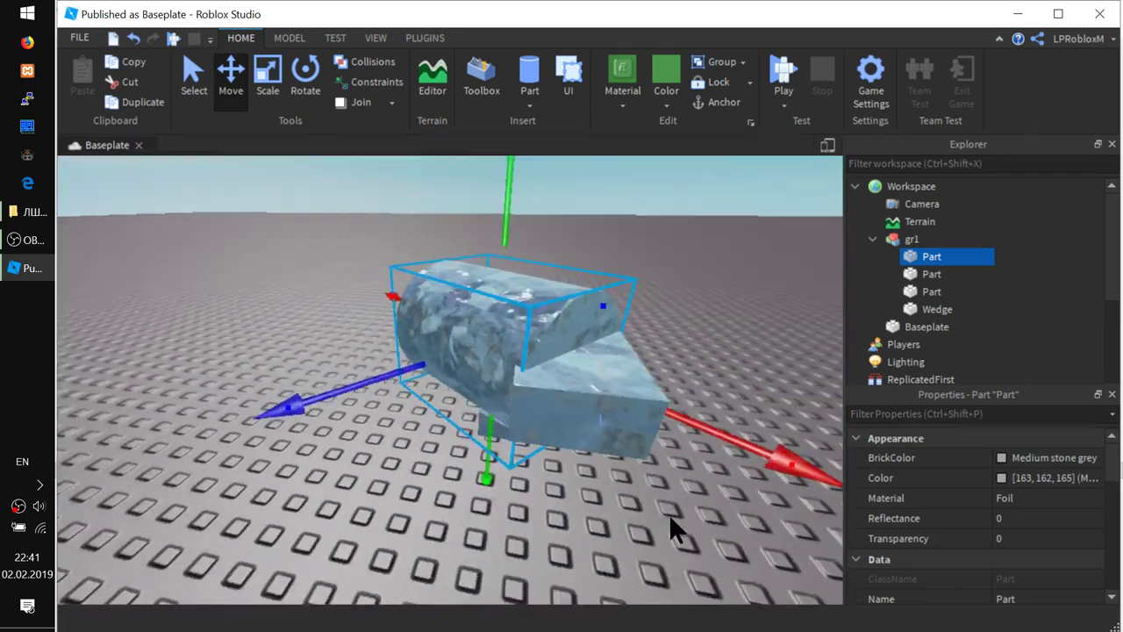
Focus on the selected cylinder and examine the available join modes for parts.
{"action": "right_click_drag", "start_coordinate": [668, 513], "coordinate": [411, 442]}
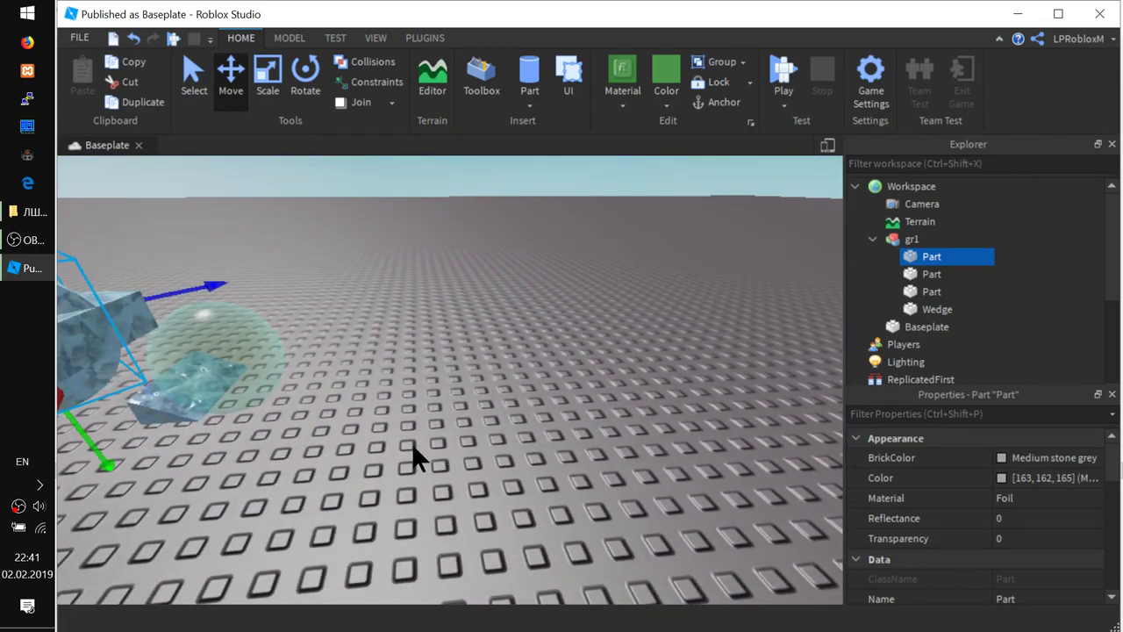
{"action": "key", "text": "f"}
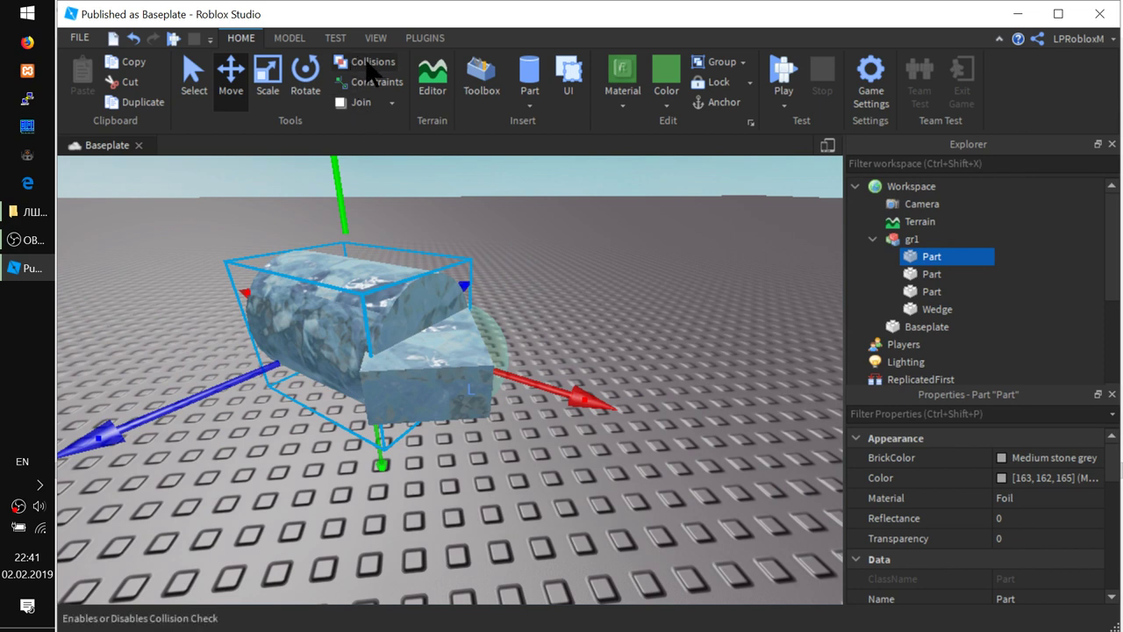
{"action": "left_click", "coordinate": [289, 40]}
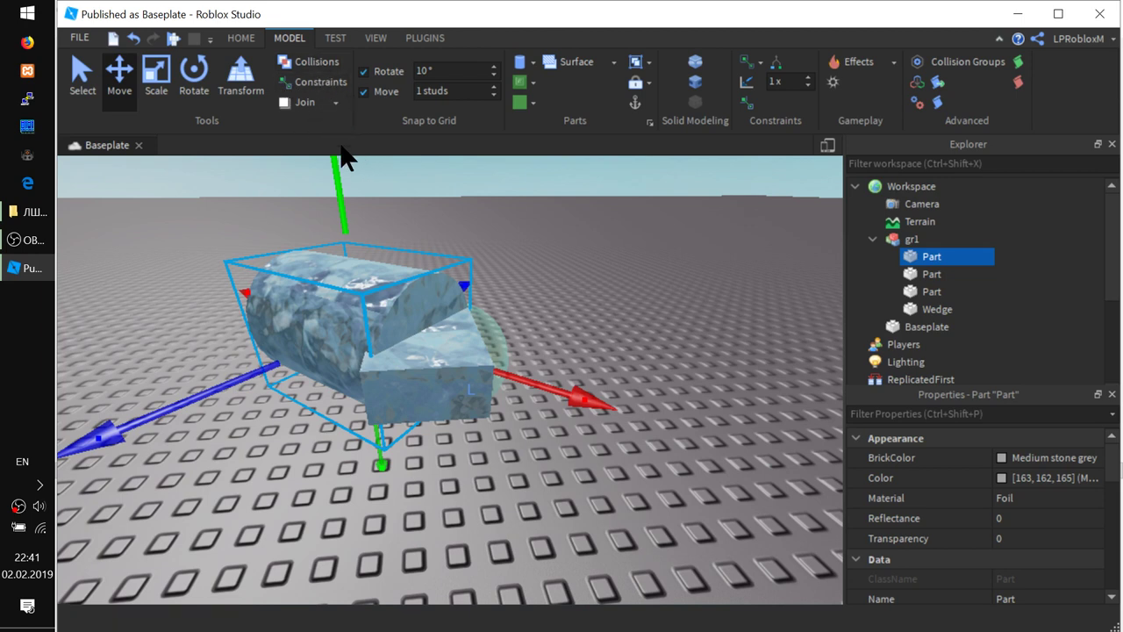
{"action": "left_click", "coordinate": [336, 104]}
{"action": "left_click", "coordinate": [335, 103]}
{"action": "left_click", "coordinate": [336, 105]}
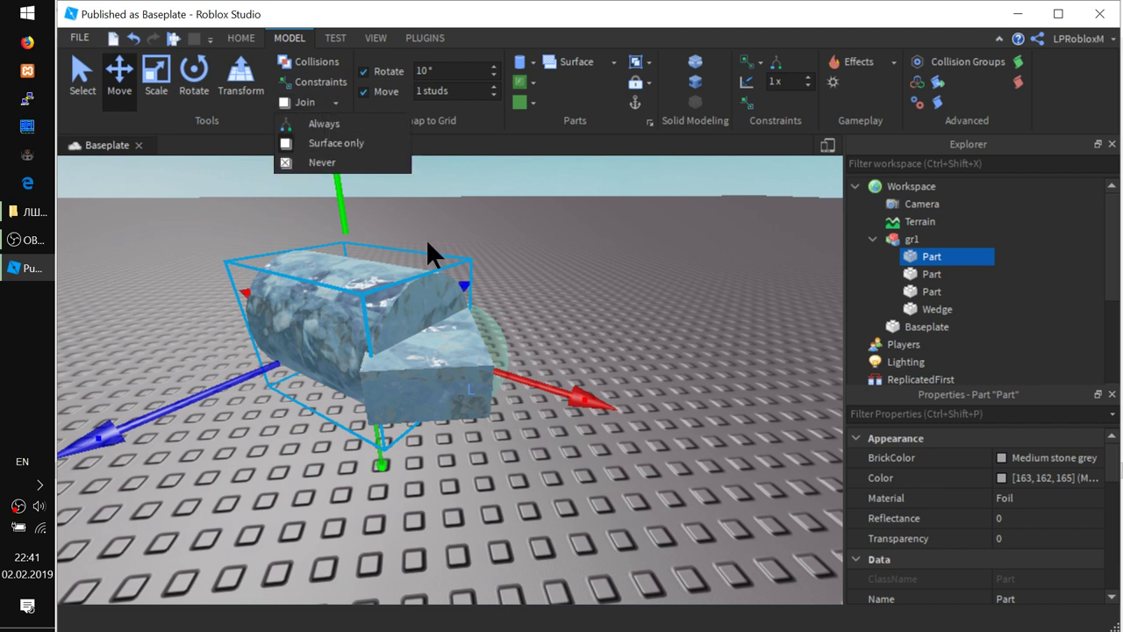
{"action": "left_click", "coordinate": [336, 102]}
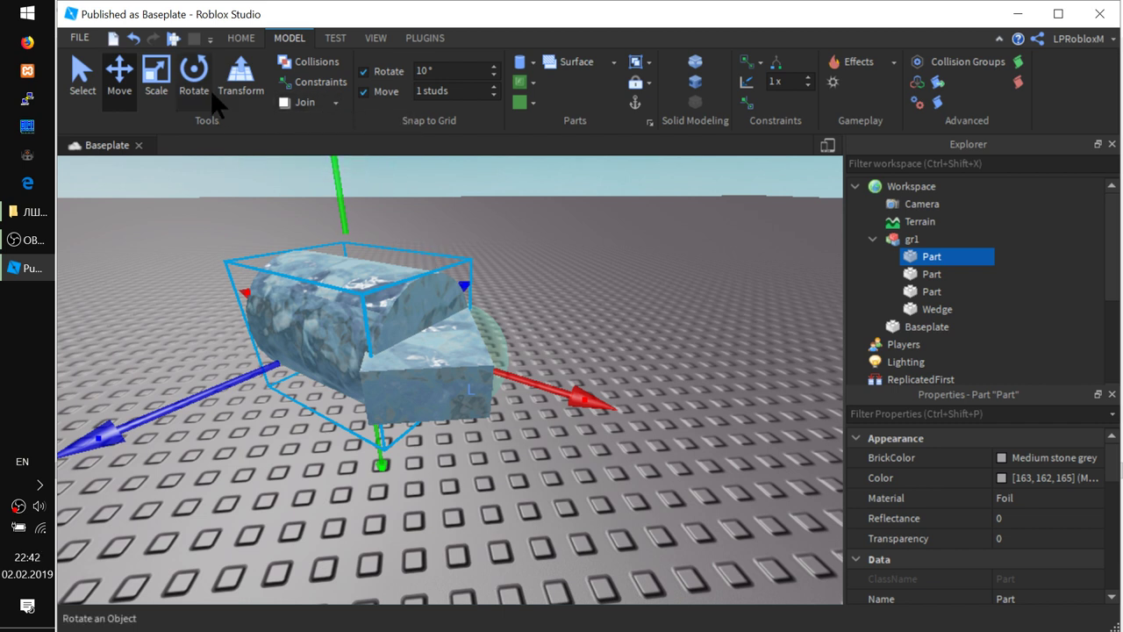
Select the whole gr1 model and rotate it around the vertical axis and one horizontal axis.
{"action": "left_click", "coordinate": [158, 79]}
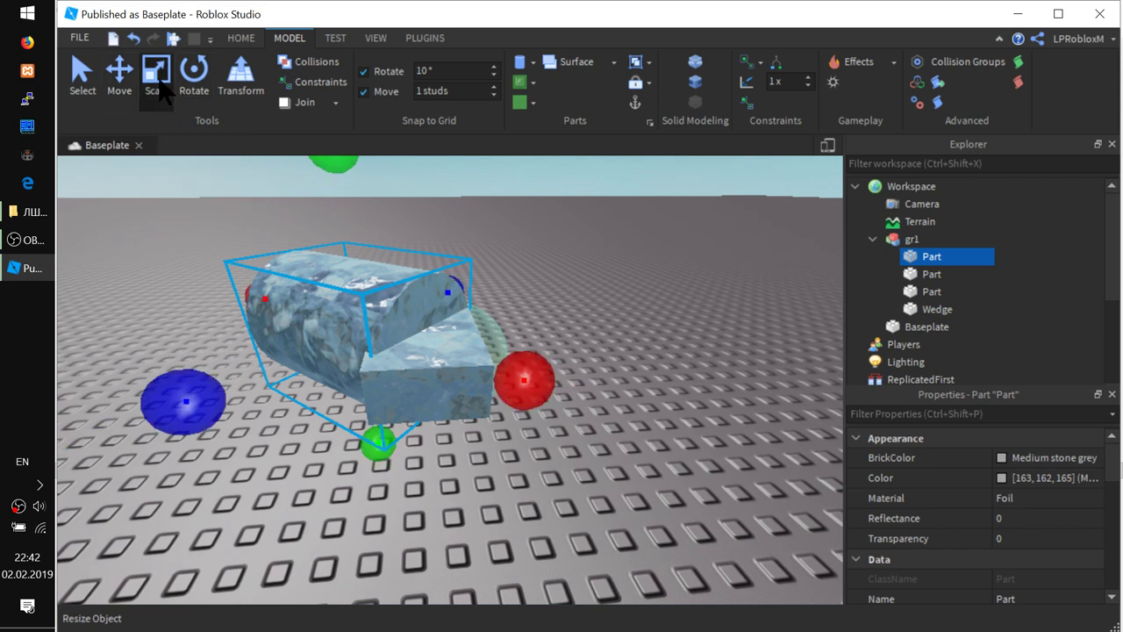
{"action": "scroll", "coordinate": [295, 321], "scroll_direction": "down", "scroll_amount": 6}
{"action": "scroll", "coordinate": [301, 333], "scroll_direction": "up", "scroll_amount": 2}
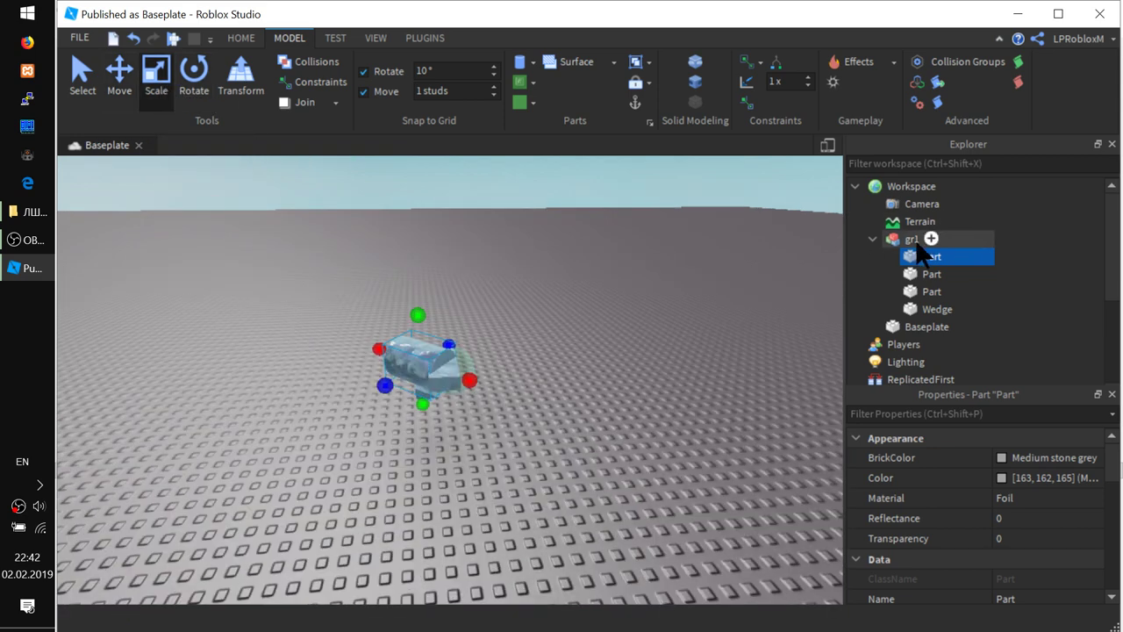
{"action": "left_click", "coordinate": [916, 241]}
{"action": "left_click", "coordinate": [191, 81]}
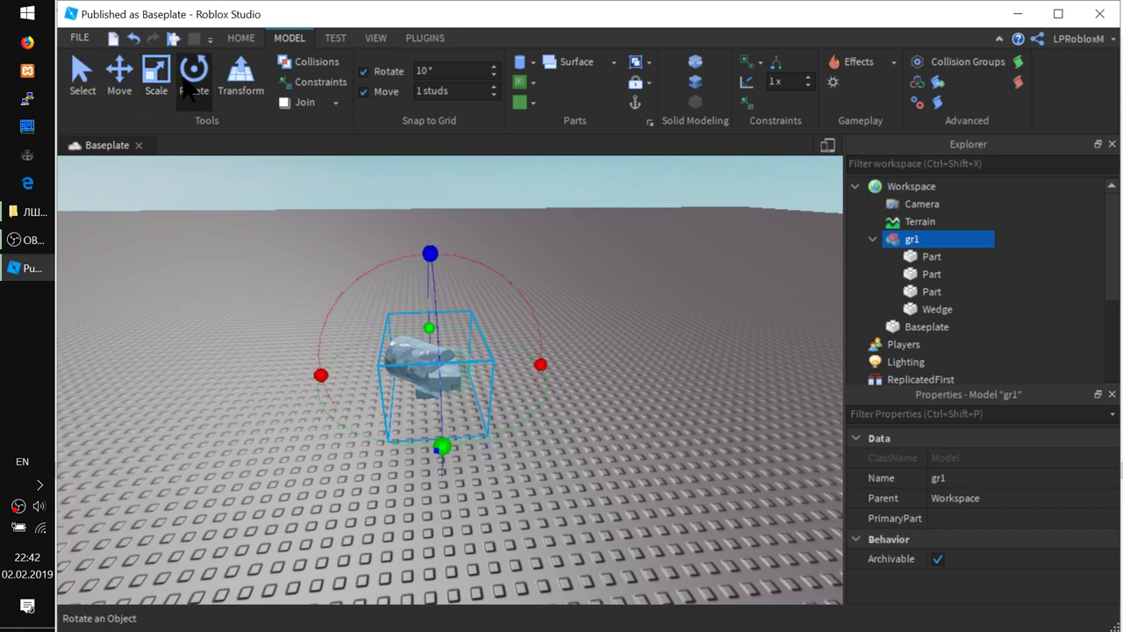
{"action": "left_click_drag", "start_coordinate": [432, 452], "coordinate": [531, 379]}
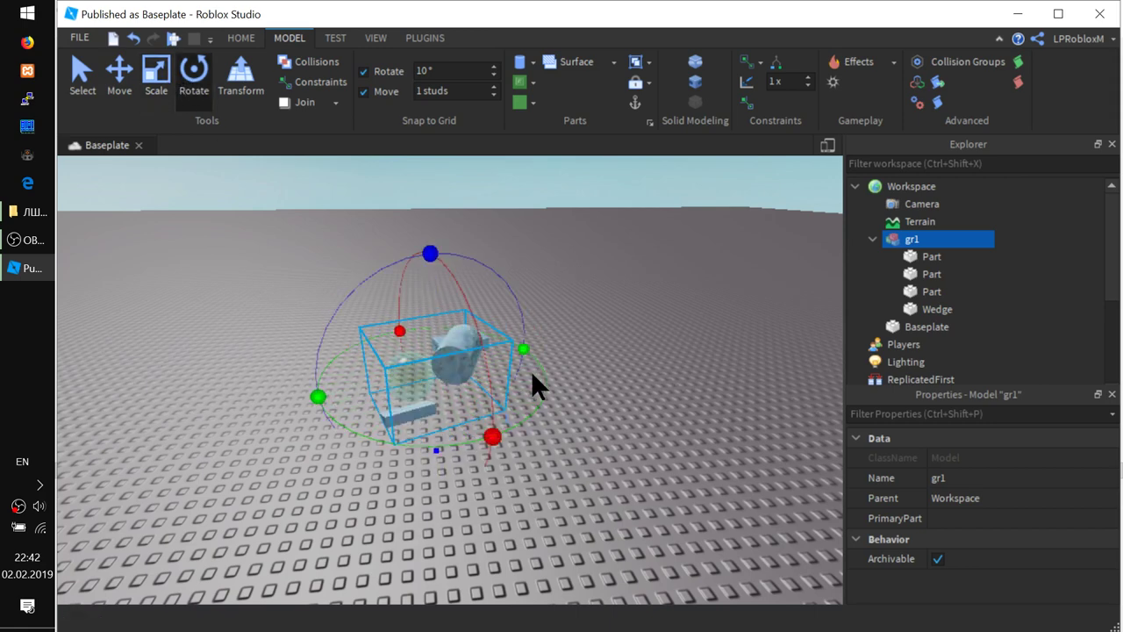
{"action": "left_click_drag", "start_coordinate": [496, 431], "coordinate": [584, 394]}
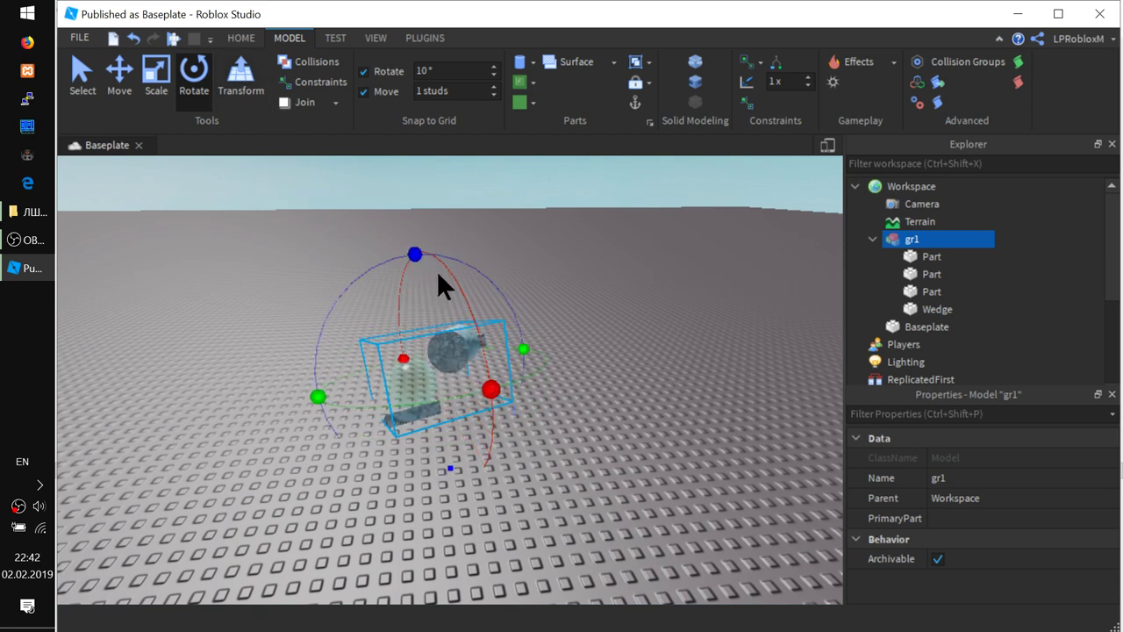
{"action": "right_click_drag", "start_coordinate": [401, 489], "coordinate": [394, 470]}
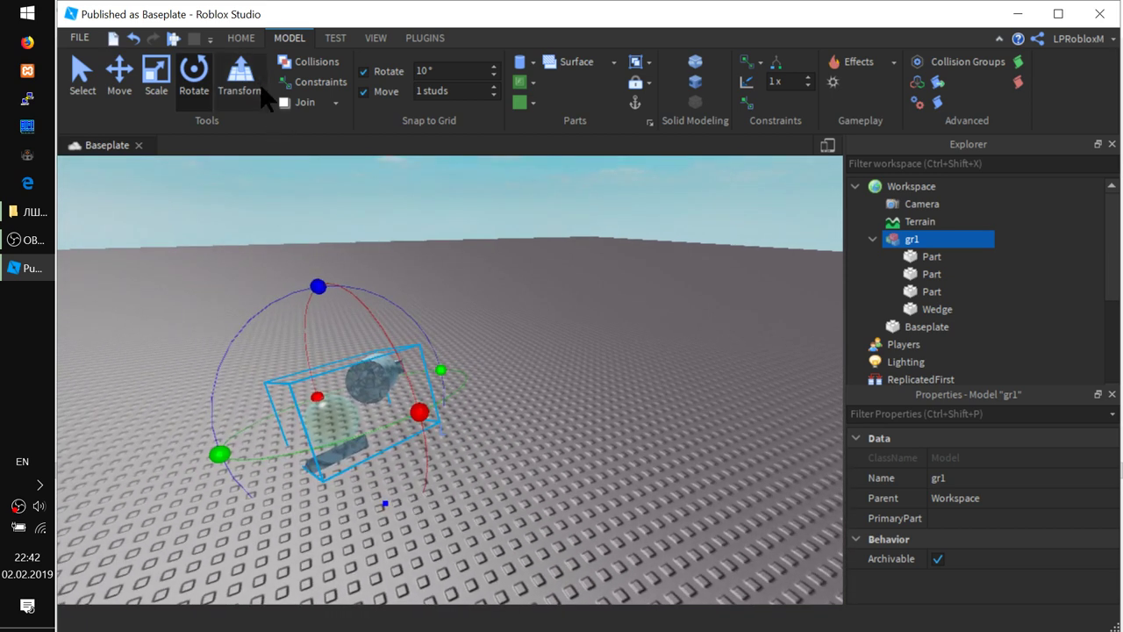
With the Transform tool, raise the gr1 model above the baseplate.
{"action": "left_click", "coordinate": [254, 92]}
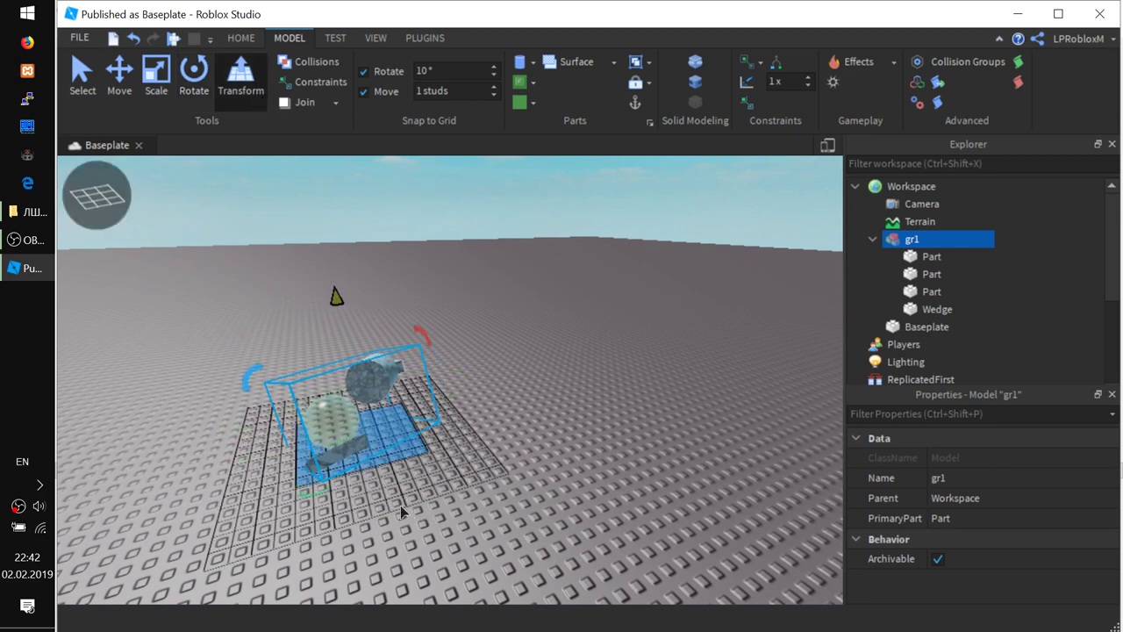
{"action": "scroll", "coordinate": [400, 510], "scroll_direction": "up", "scroll_amount": 5}
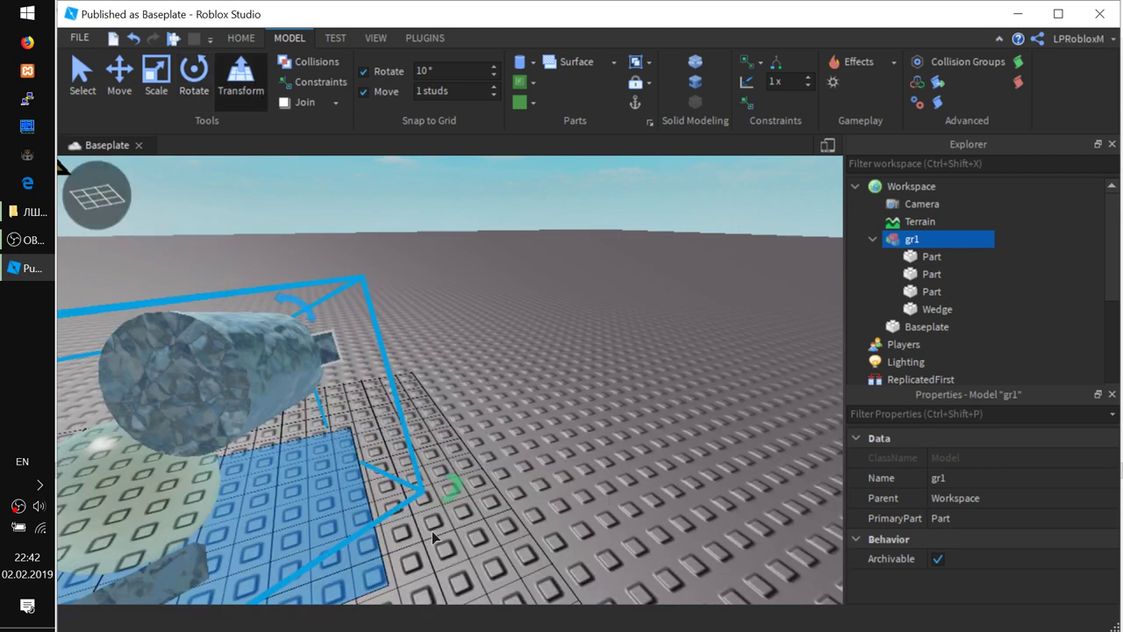
{"action": "right_click_drag", "start_coordinate": [586, 489], "coordinate": [551, 523]}
{"action": "scroll", "coordinate": [585, 506], "scroll_direction": "down", "scroll_amount": 5}
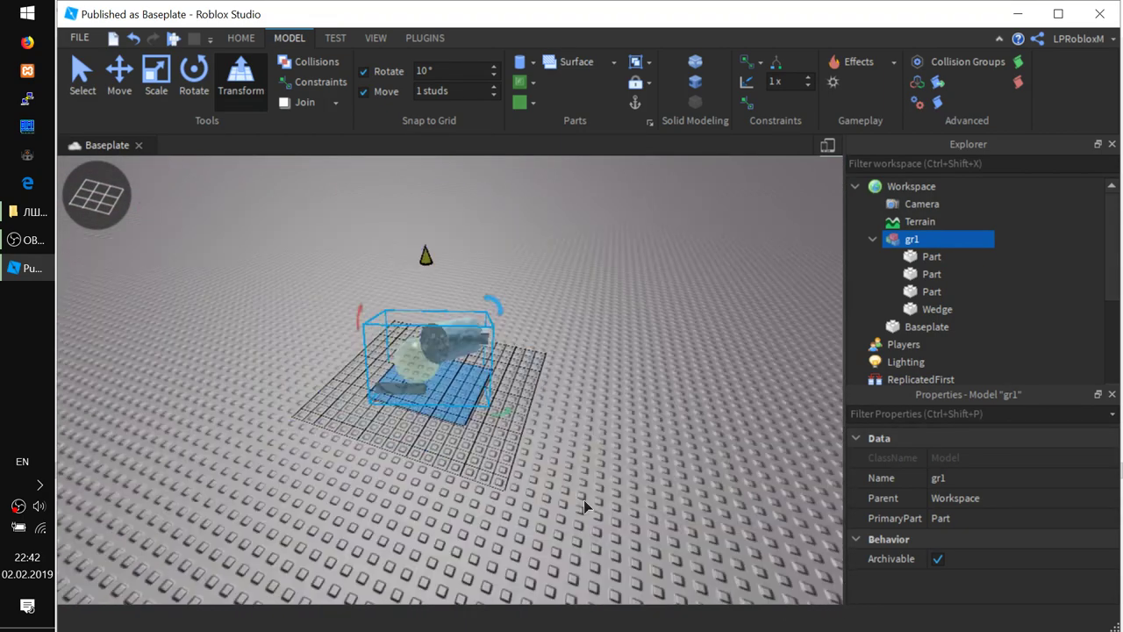
{"action": "scroll", "coordinate": [586, 506], "scroll_direction": "up", "scroll_amount": 5}
{"action": "scroll", "coordinate": [585, 506], "scroll_direction": "down", "scroll_amount": 5}
{"action": "scroll", "coordinate": [585, 506], "scroll_direction": "up", "scroll_amount": 5}
{"action": "scroll", "coordinate": [585, 506], "scroll_direction": "down", "scroll_amount": 5}
{"action": "left_click_drag", "start_coordinate": [427, 262], "coordinate": [400, 191]}
Rotate the raised gr1 model with the green, blue and red Transform handles and deselect it.
{"action": "right_click_drag", "start_coordinate": [658, 406], "coordinate": [658, 405]}
{"action": "scroll", "coordinate": [568, 330], "scroll_direction": "up", "scroll_amount": 5}
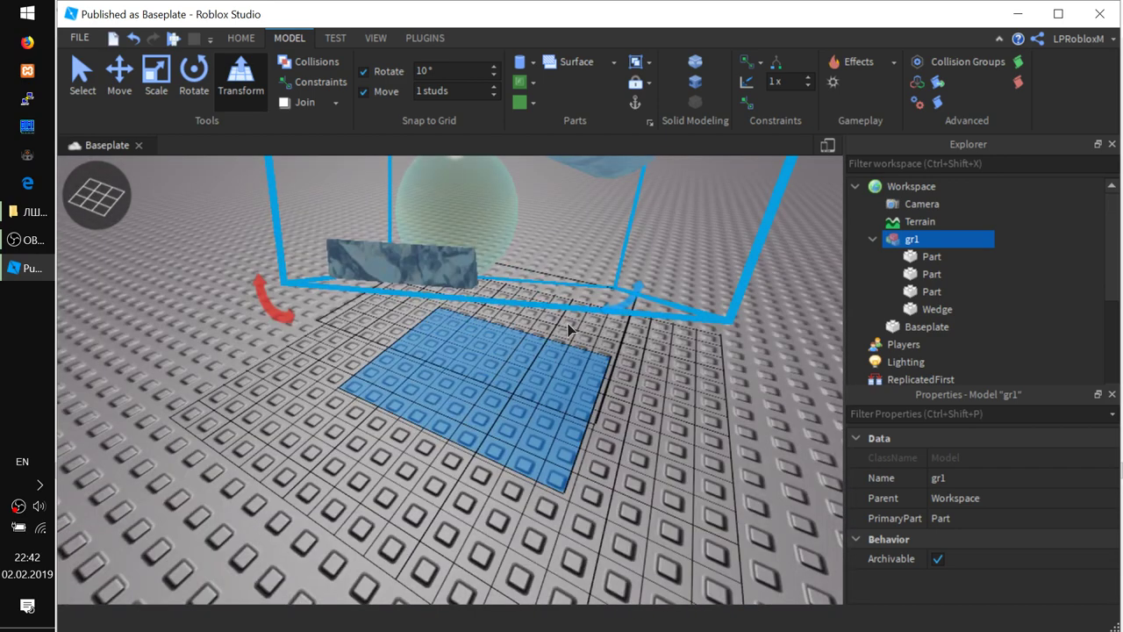
{"action": "right_click_drag", "start_coordinate": [588, 329], "coordinate": [463, 390]}
{"action": "scroll", "coordinate": [463, 390], "scroll_direction": "down", "scroll_amount": 6}
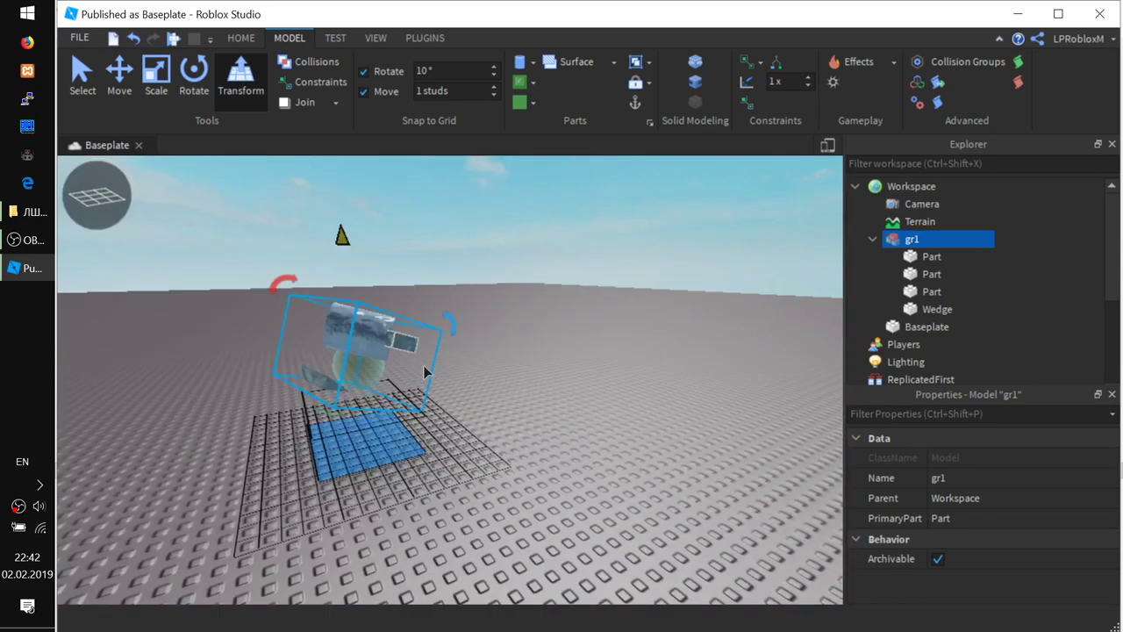
{"action": "mouse_move", "coordinate": [327, 421]}
{"action": "left_mouse_down"}
{"action": "mouse_move", "coordinate": [451, 441]}
{"action": "mouse_move", "coordinate": [483, 413]}
{"action": "mouse_move", "coordinate": [368, 429]}
{"action": "mouse_move", "coordinate": [250, 394]}
{"action": "mouse_move", "coordinate": [183, 333]}
{"action": "mouse_move", "coordinate": [375, 416]}
{"action": "mouse_move", "coordinate": [476, 404]}
{"action": "mouse_move", "coordinate": [579, 371]}
{"action": "mouse_move", "coordinate": [429, 406]}
{"action": "mouse_move", "coordinate": [320, 406]}
{"action": "left_mouse_up"}
{"action": "left_click_drag", "start_coordinate": [448, 321], "coordinate": [503, 325]}
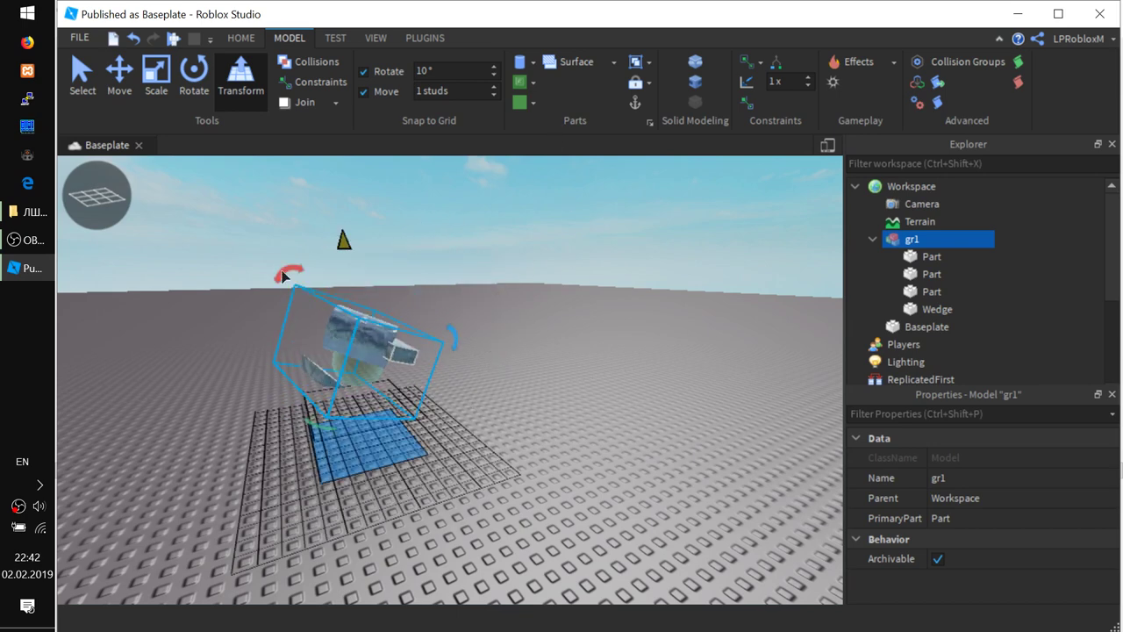
{"action": "left_click_drag", "start_coordinate": [283, 275], "coordinate": [317, 261]}
{"action": "left_click", "coordinate": [277, 354]}
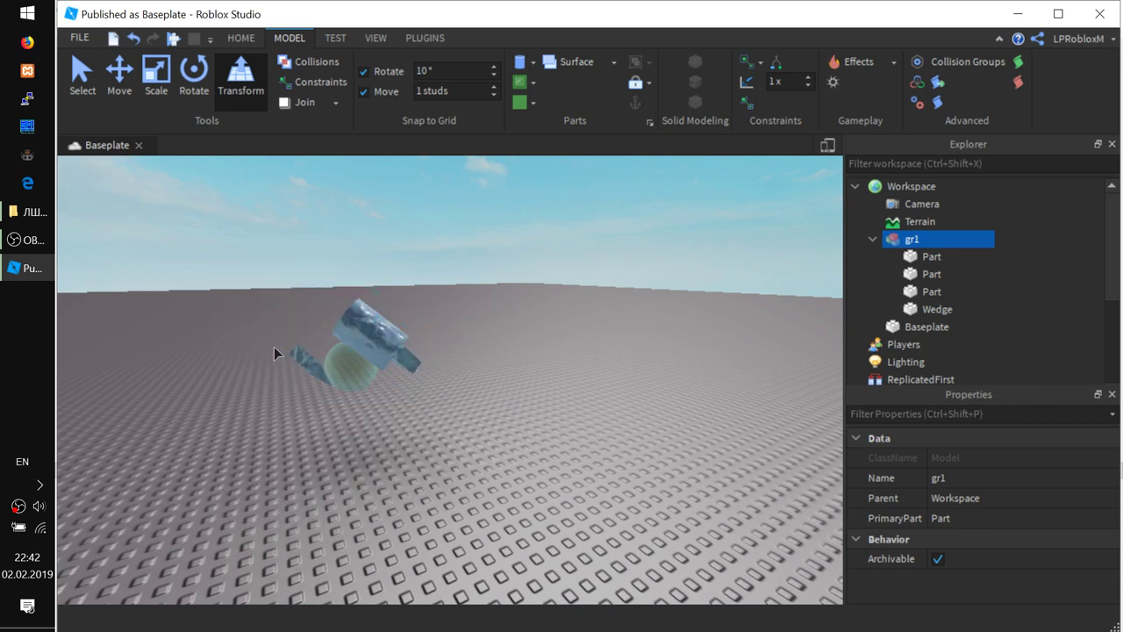
Reselect the gr1 model and examine its tilted position and Transform handles from several angles.
{"action": "scroll", "coordinate": [333, 395], "scroll_direction": "down", "scroll_amount": 2}
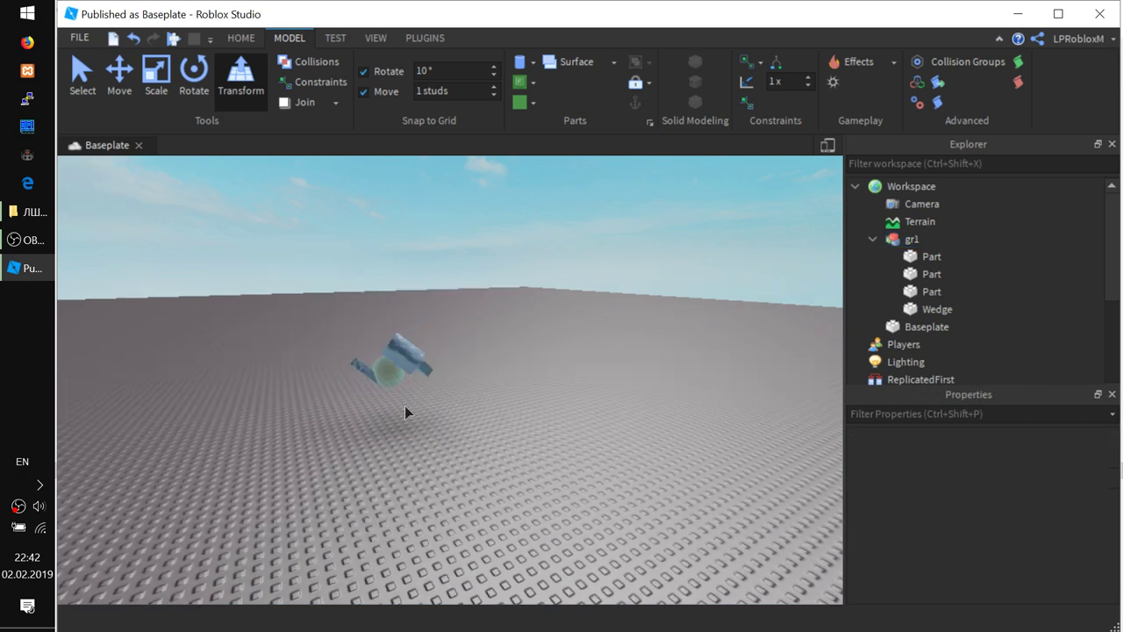
{"action": "right_click_drag", "start_coordinate": [406, 412], "coordinate": [412, 358]}
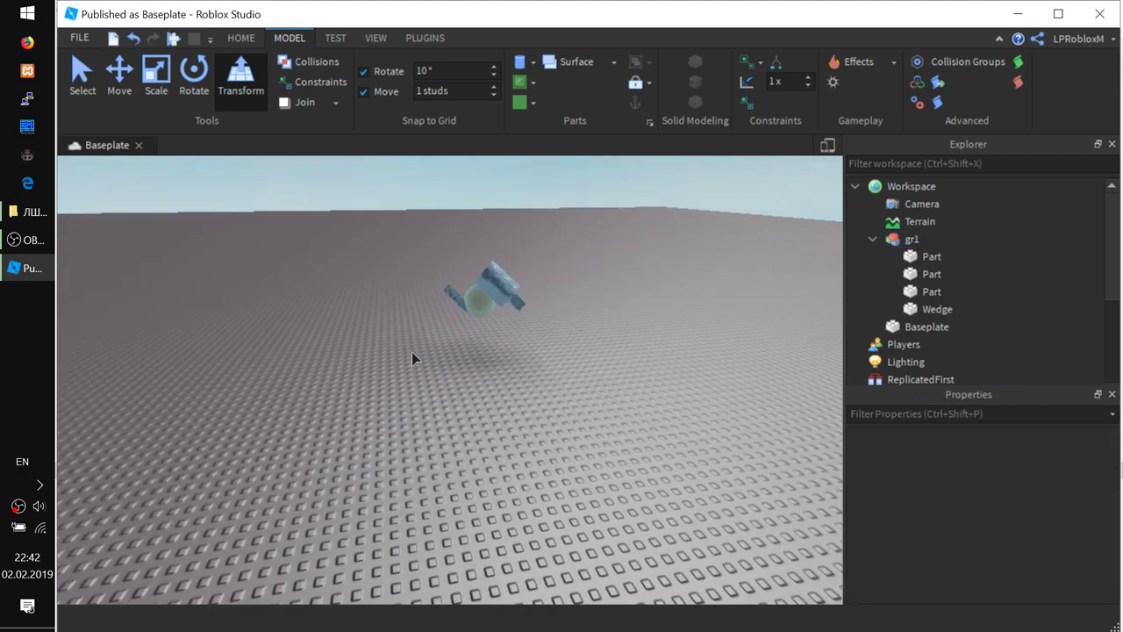
{"action": "left_click", "coordinate": [240, 39]}
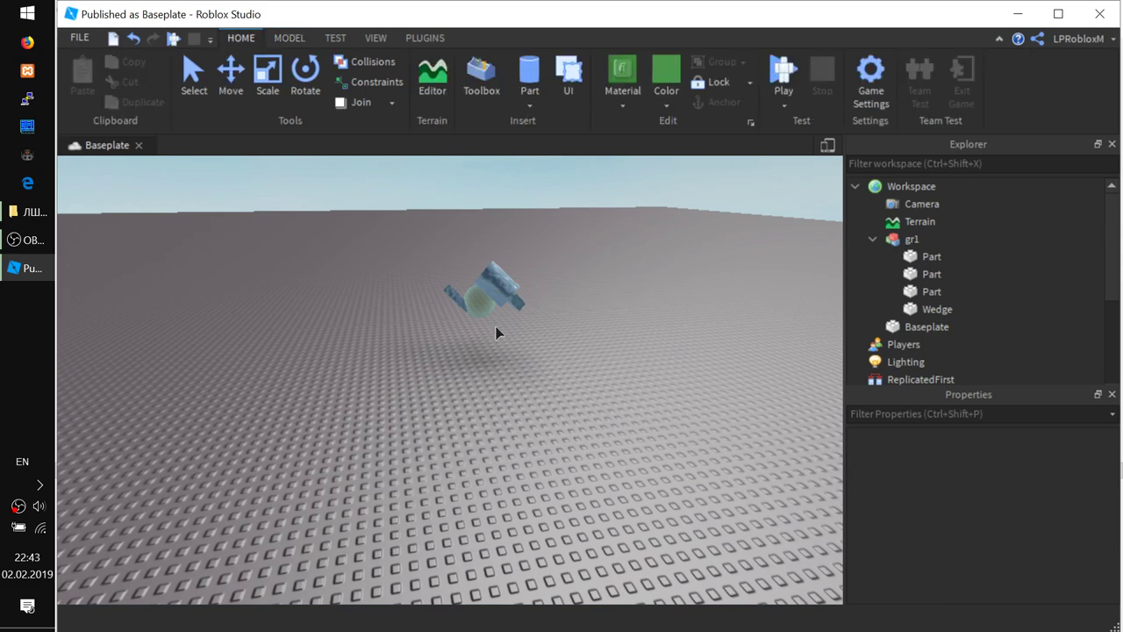
{"action": "left_click", "coordinate": [485, 298]}
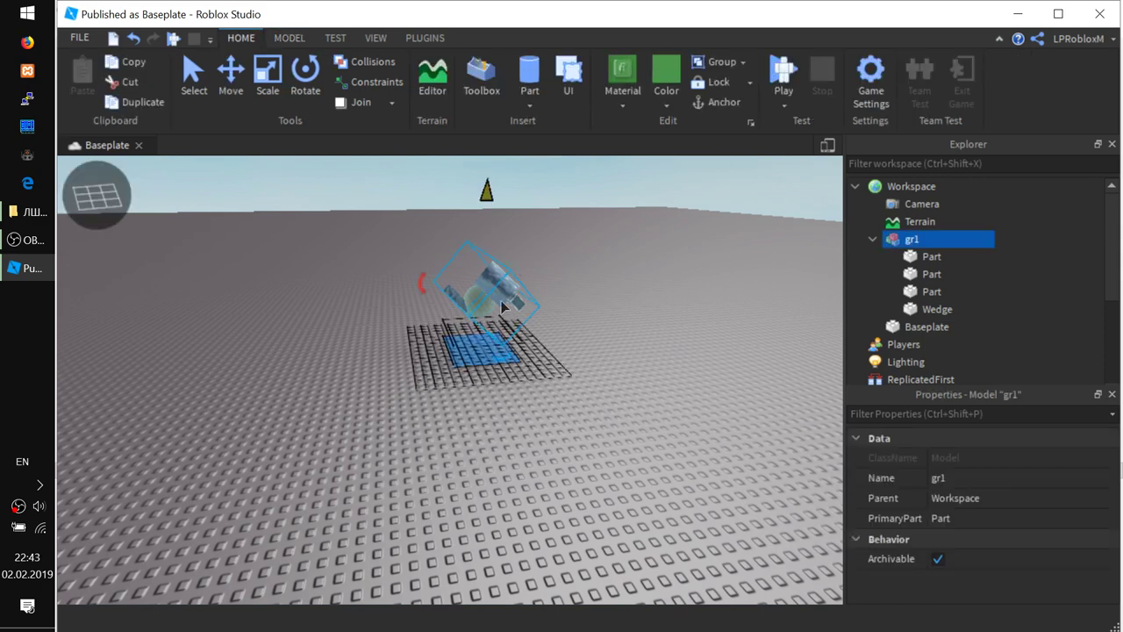
{"action": "scroll", "coordinate": [522, 314], "scroll_direction": "up", "scroll_amount": 4}
{"action": "right_click_drag", "start_coordinate": [521, 313], "coordinate": [550, 295]}
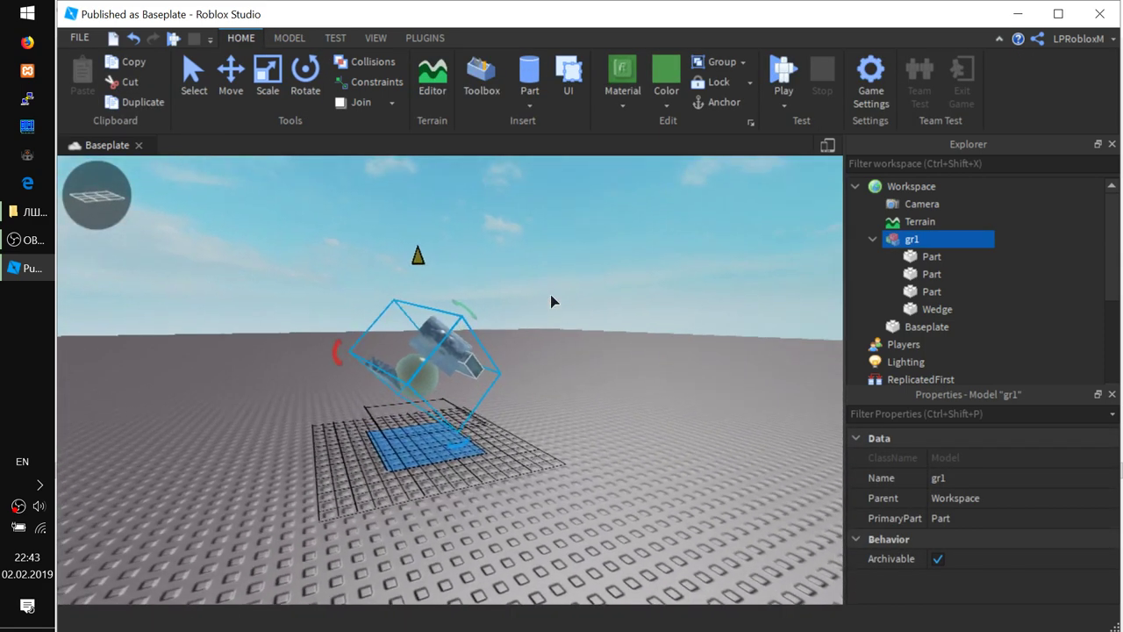
{"action": "scroll", "coordinate": [520, 313], "scroll_direction": "up", "scroll_amount": 3}
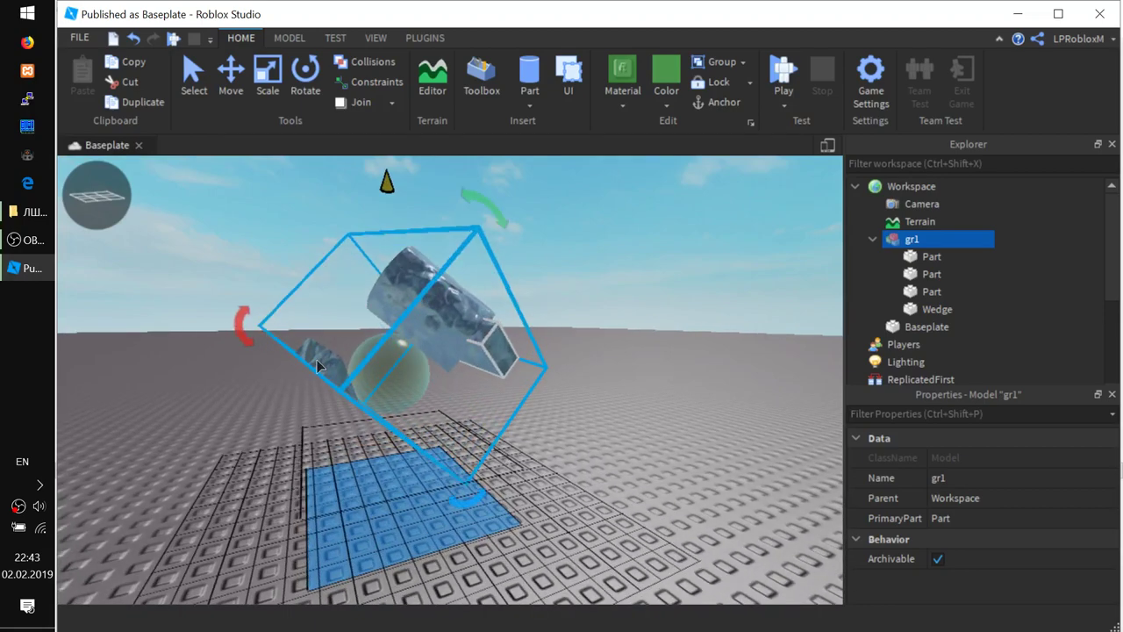
{"action": "right_click_drag", "start_coordinate": [352, 392], "coordinate": [358, 392]}
{"action": "right_click_drag", "start_coordinate": [602, 401], "coordinate": [602, 400]}
{"action": "key", "text": "f"}
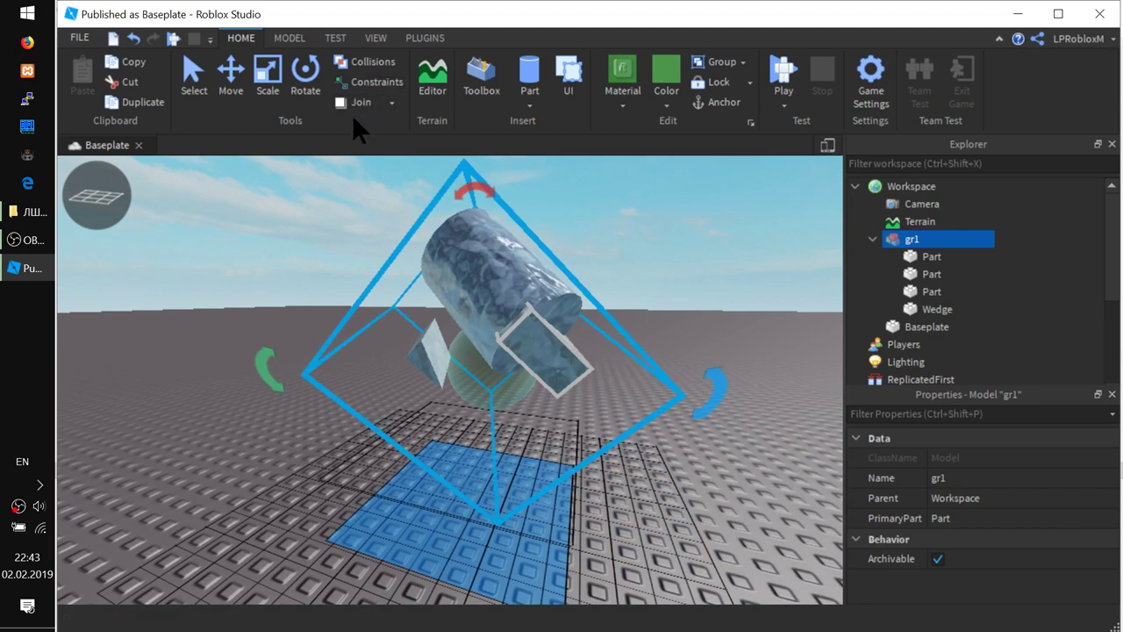
After comparing the Scale and Rotate handles on gr1, shift the model slightly sideways with the Transform tool and deselect it.
{"action": "left_click", "coordinate": [278, 93]}
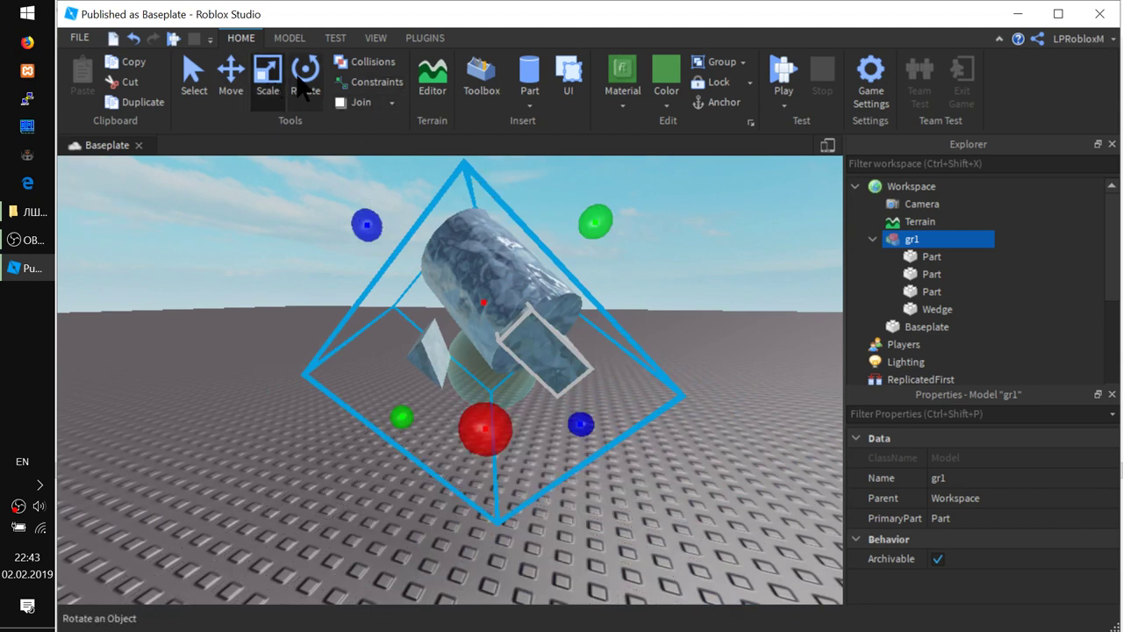
{"action": "left_click", "coordinate": [305, 81]}
{"action": "left_click", "coordinate": [289, 38]}
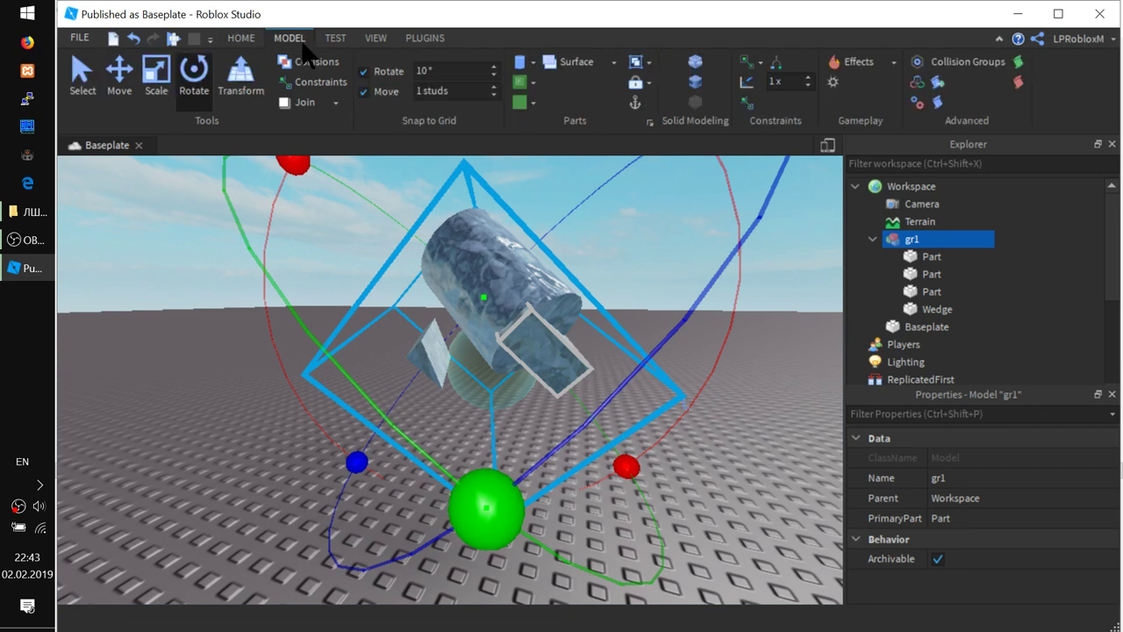
{"action": "left_click", "coordinate": [240, 74]}
{"action": "left_click_drag", "start_coordinate": [489, 312], "coordinate": [489, 302]}
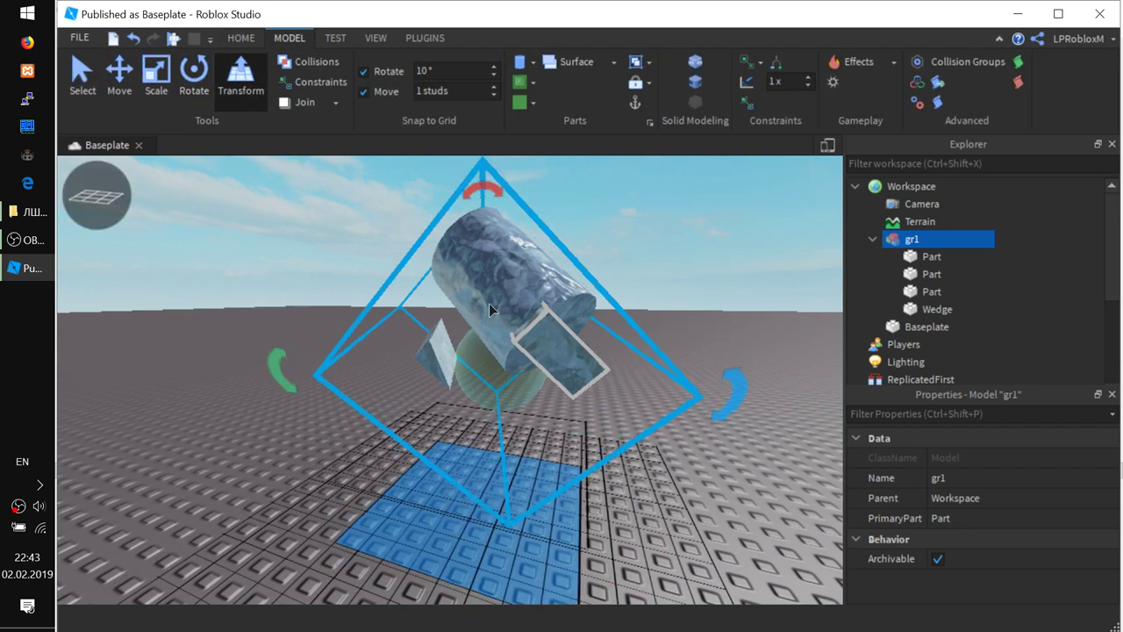
{"action": "left_click", "coordinate": [508, 526]}
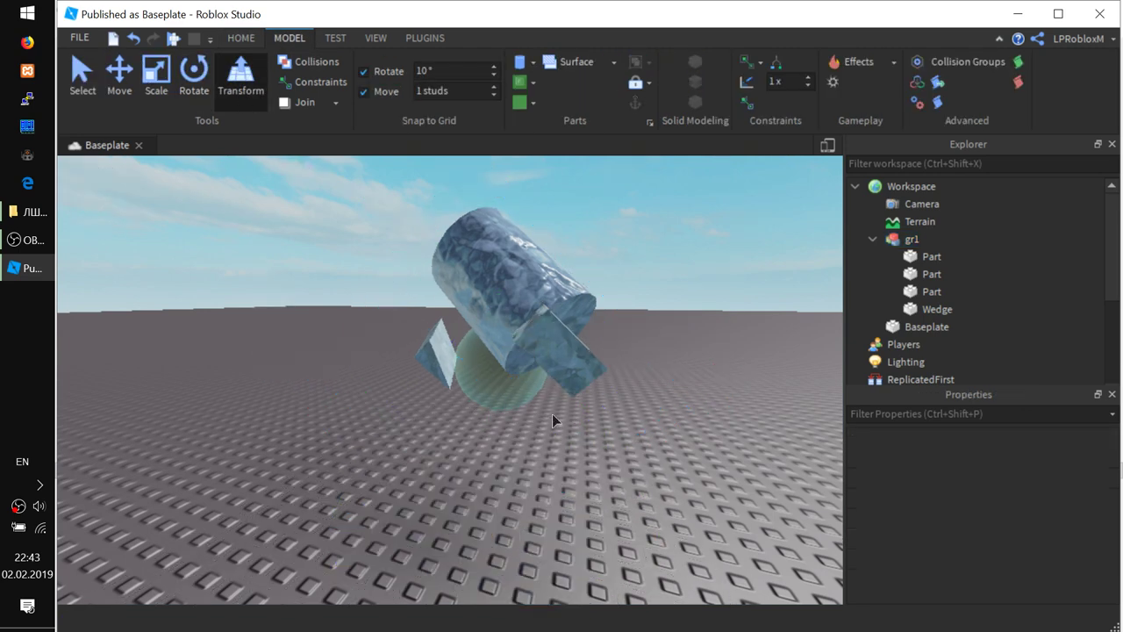
Reselect the gr1 model and compare its Rotate handles with the Transform handles and grid from several angles.
{"action": "left_click", "coordinate": [548, 345]}
{"action": "right_click_drag", "start_coordinate": [537, 381], "coordinate": [562, 376]}
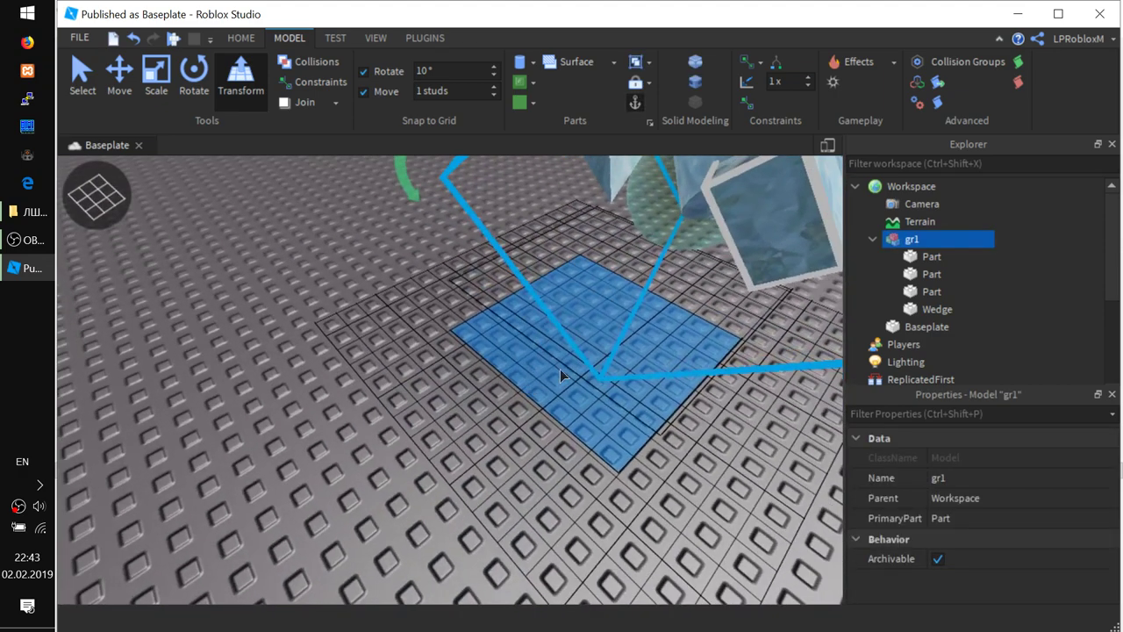
{"action": "scroll", "coordinate": [561, 375], "scroll_direction": "down", "scroll_amount": 3}
{"action": "scroll", "coordinate": [562, 376], "scroll_direction": "down", "scroll_amount": 3}
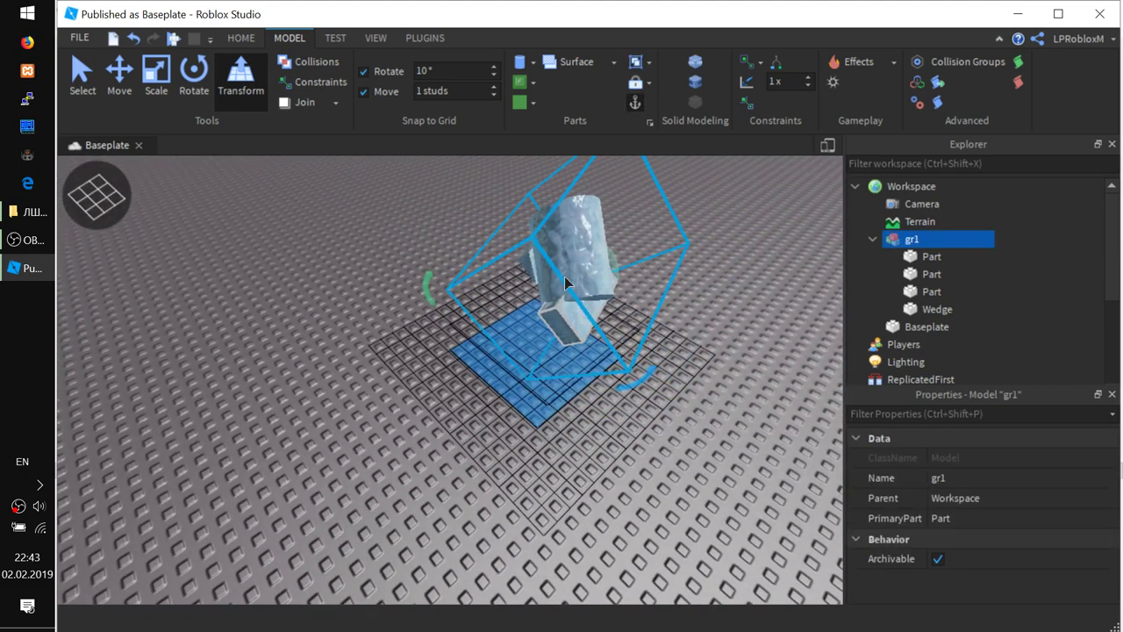
{"action": "left_click", "coordinate": [528, 379]}
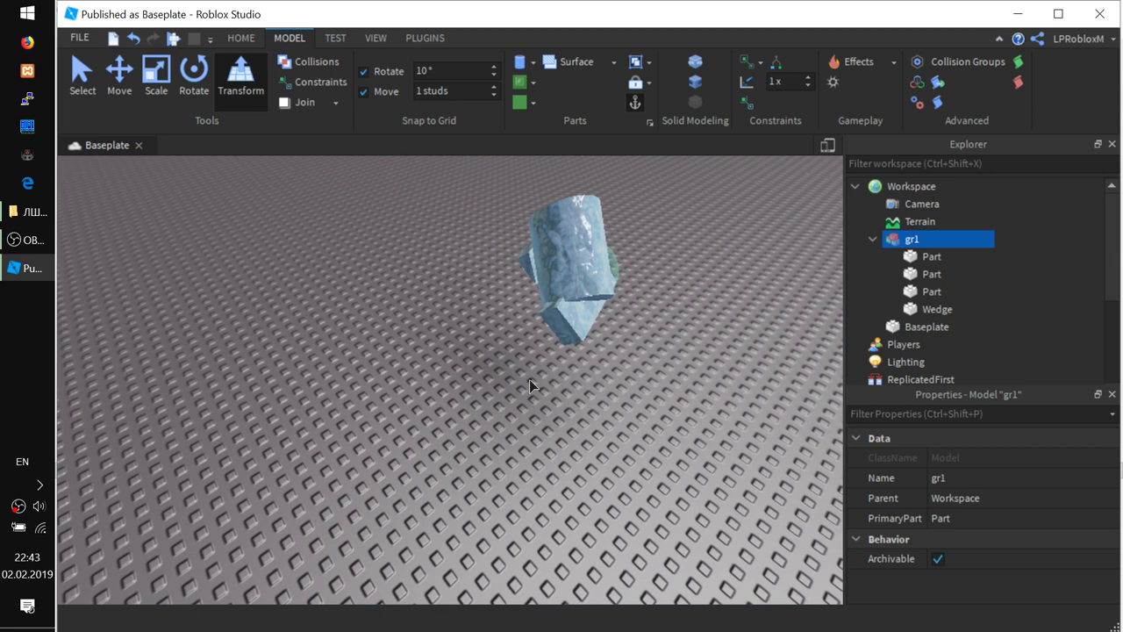
{"action": "left_click", "coordinate": [589, 275]}
{"action": "left_click", "coordinate": [247, 103]}
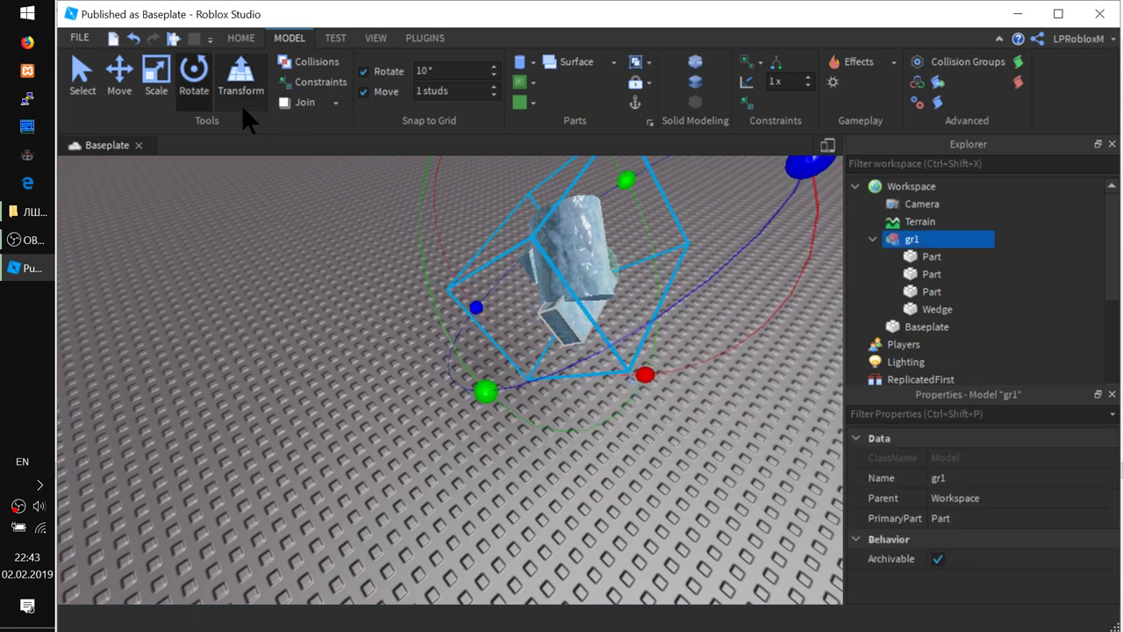
{"action": "left_click", "coordinate": [253, 105]}
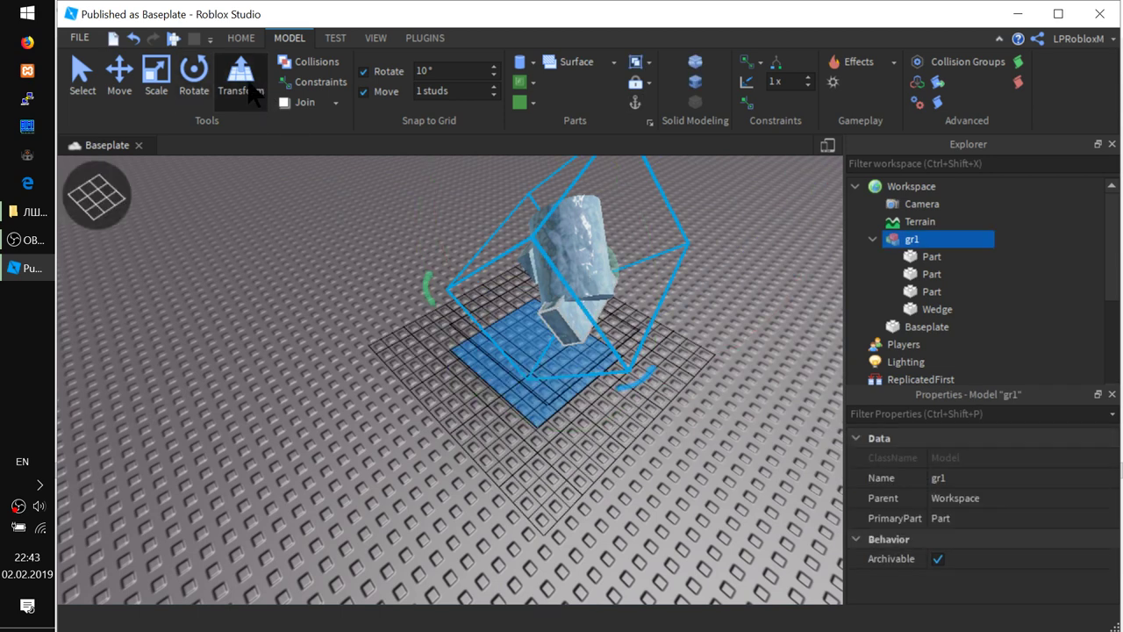
{"action": "left_click", "coordinate": [252, 95]}
{"action": "left_click", "coordinate": [252, 93]}
{"action": "left_click", "coordinate": [248, 81]}
{"action": "left_click", "coordinate": [248, 82]}
{"action": "right_click_drag", "start_coordinate": [594, 315], "coordinate": [635, 250]}
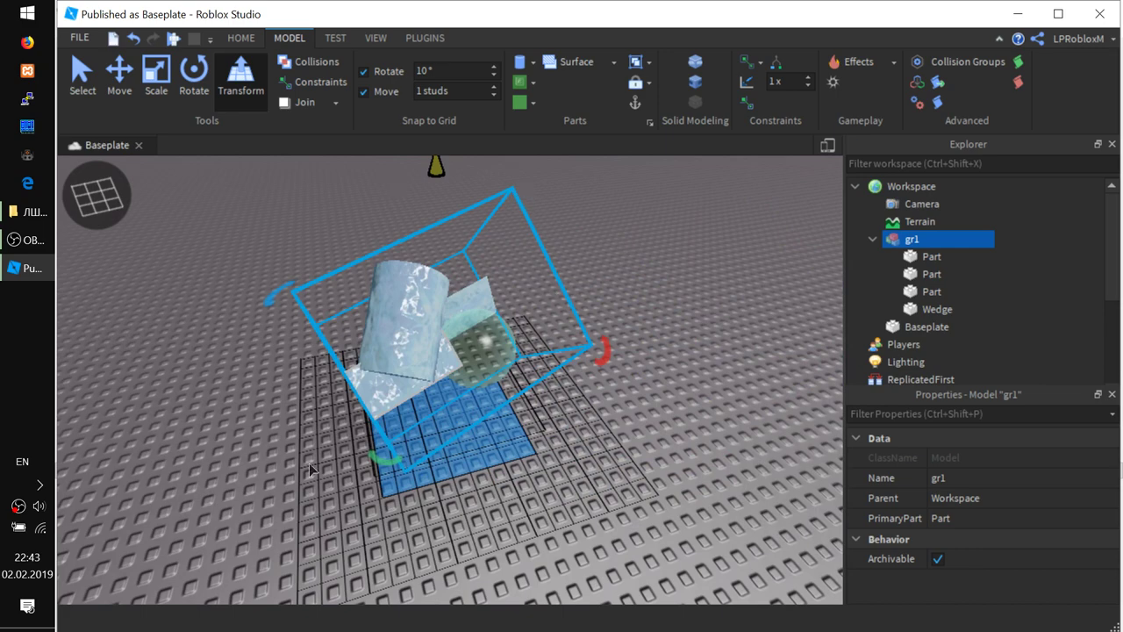
{"action": "right_click_drag", "start_coordinate": [309, 464], "coordinate": [325, 455]}
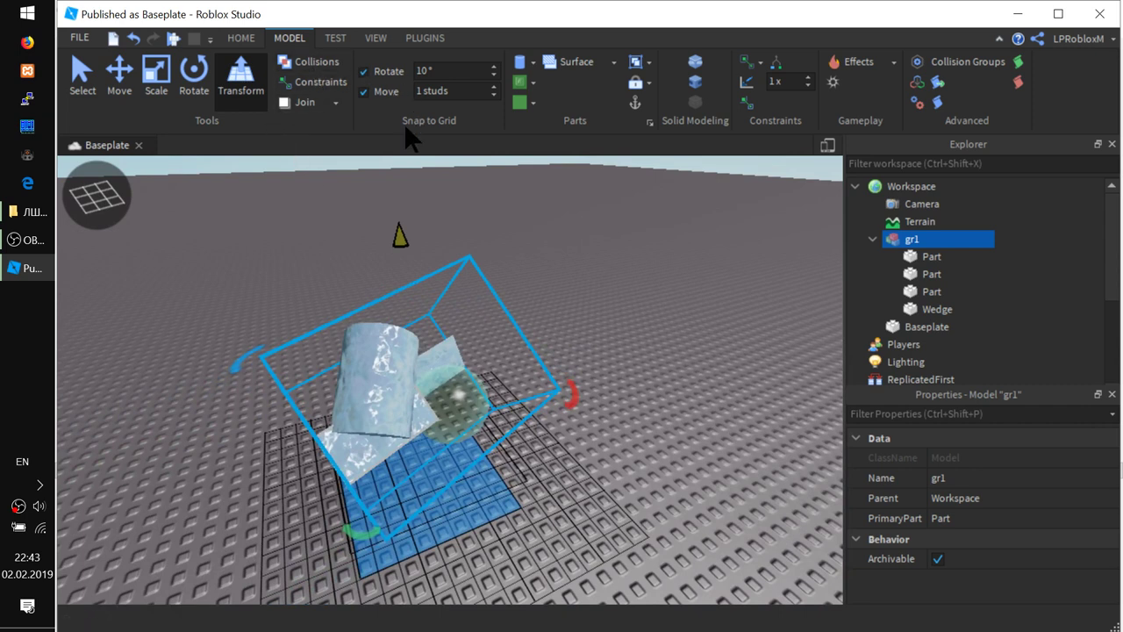
Shift the gr1 model slightly across the baseplate, lock it and return to the Select tool.
{"action": "left_click", "coordinate": [239, 38]}
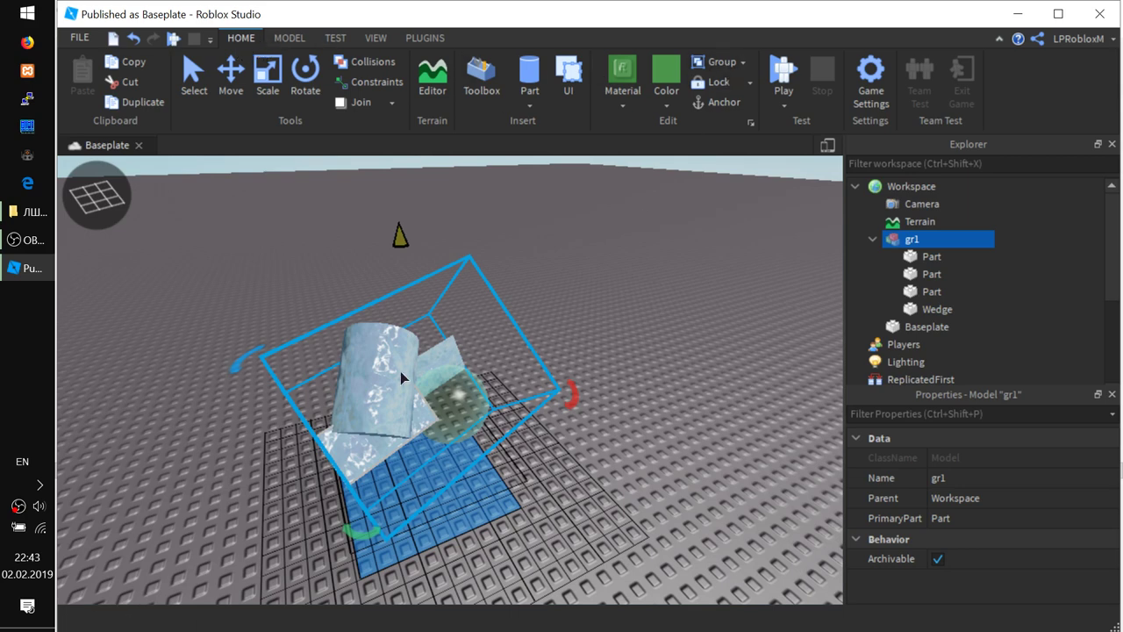
{"action": "left_click_drag", "start_coordinate": [400, 371], "coordinate": [418, 351]}
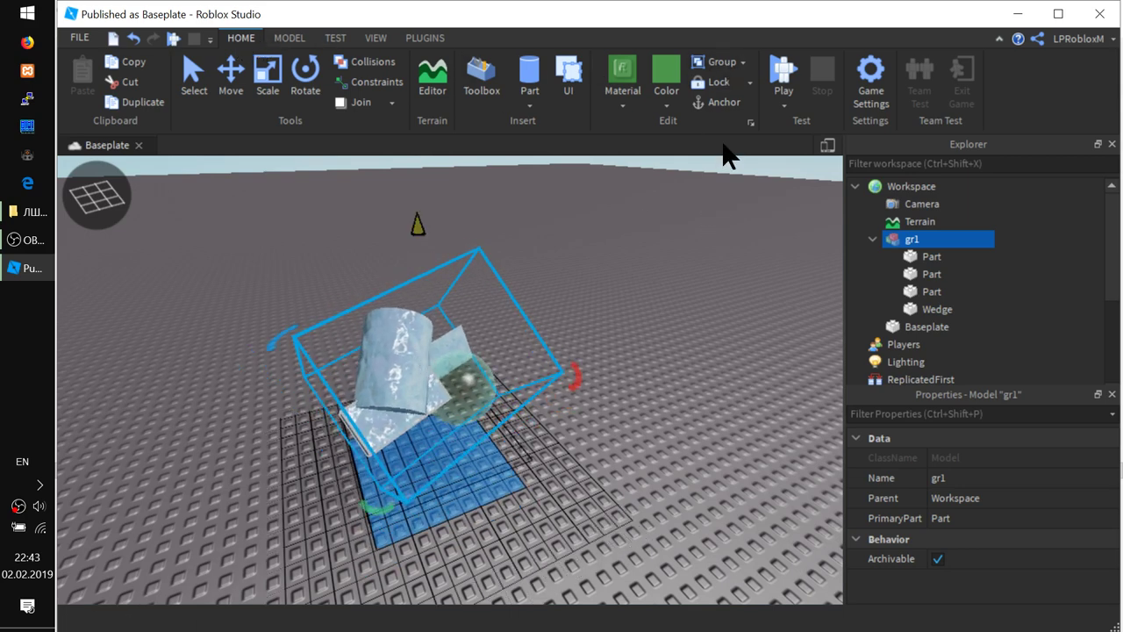
{"action": "left_click", "coordinate": [722, 82]}
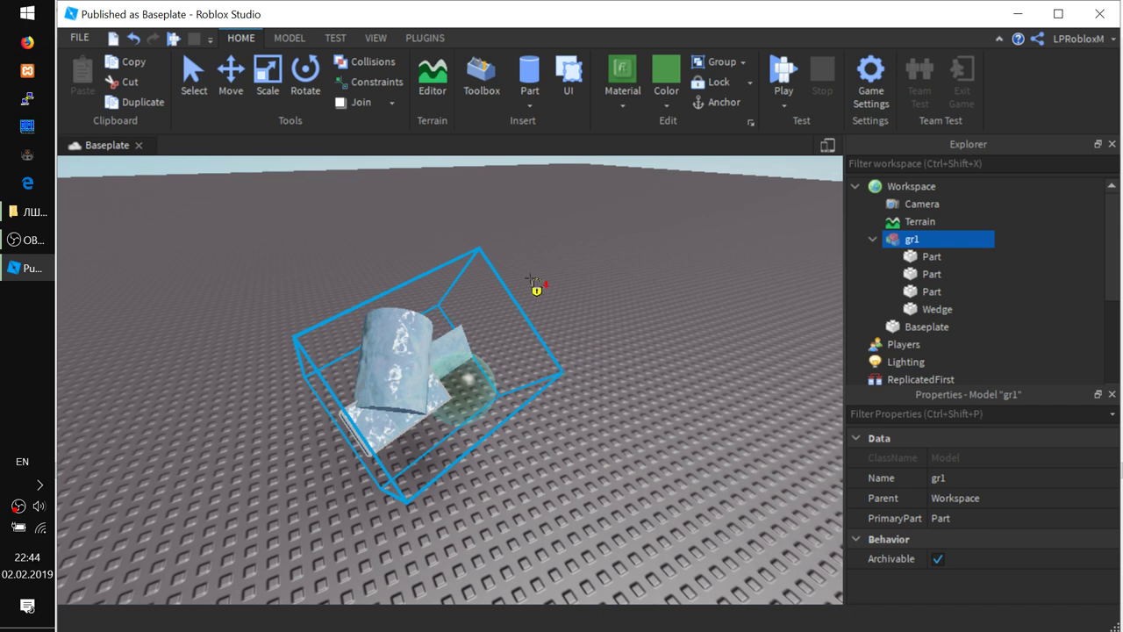
{"action": "left_click", "coordinate": [196, 85]}
Test the lock by trying to select the gr1 model and the baseplate alternately in the scene.
{"action": "left_click", "coordinate": [591, 346]}
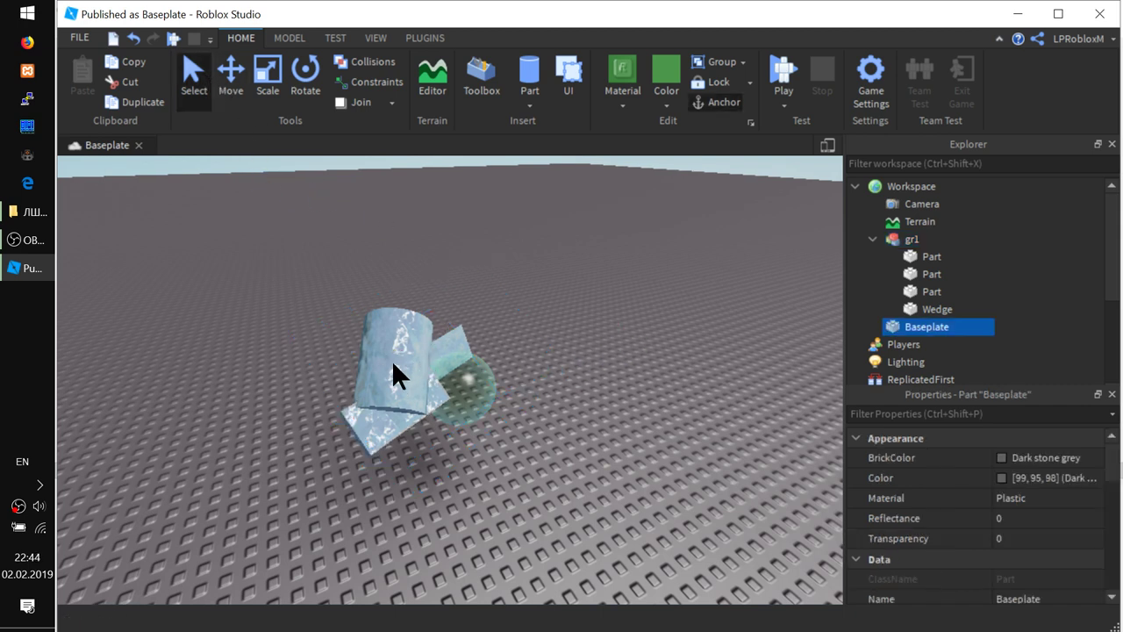
{"action": "left_click", "coordinate": [392, 361]}
{"action": "left_click", "coordinate": [590, 345]}
{"action": "left_click", "coordinate": [392, 349]}
{"action": "left_click", "coordinate": [508, 358]}
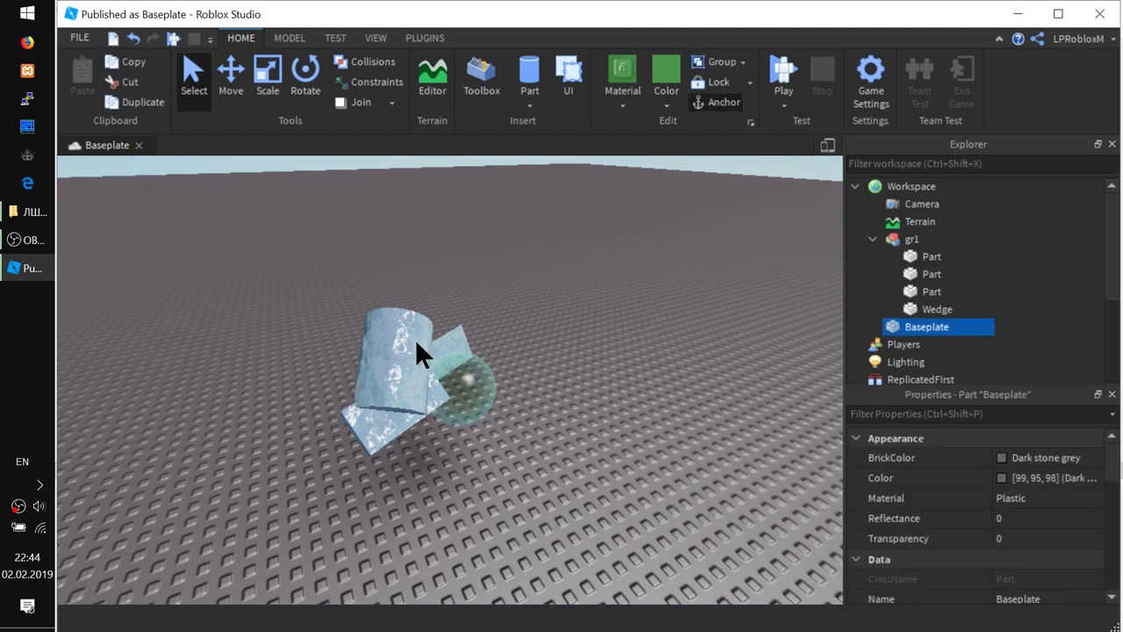
Playtest the place to check how the unanchored gr1 parts behave, then stop the test.
{"action": "left_click", "coordinate": [172, 38]}
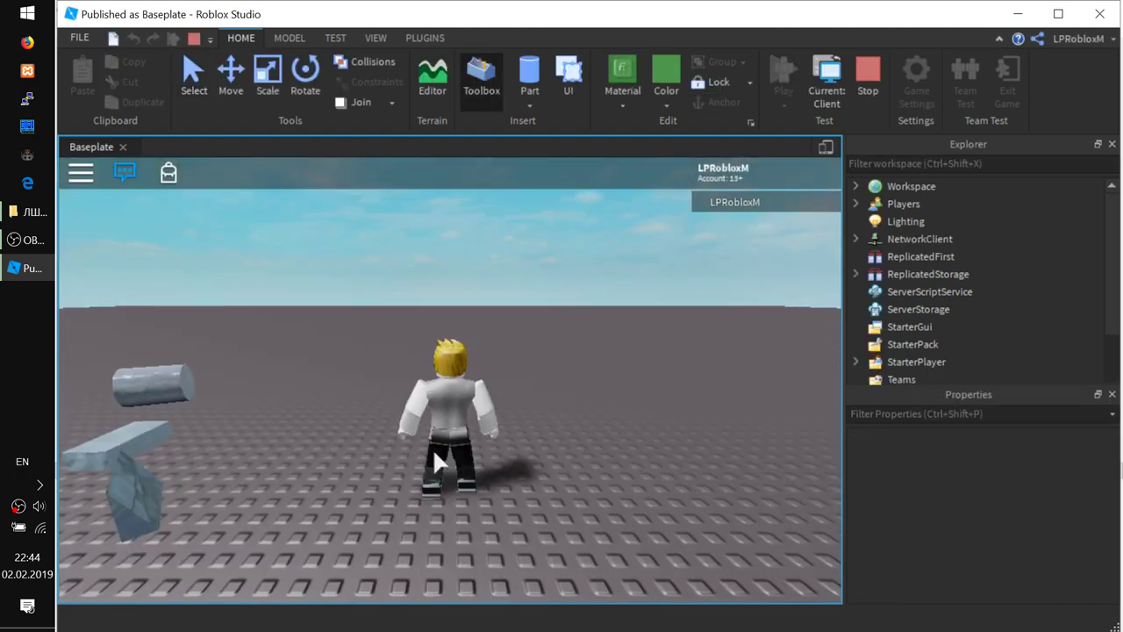
{"action": "right_click_drag", "start_coordinate": [433, 448], "coordinate": [430, 453]}
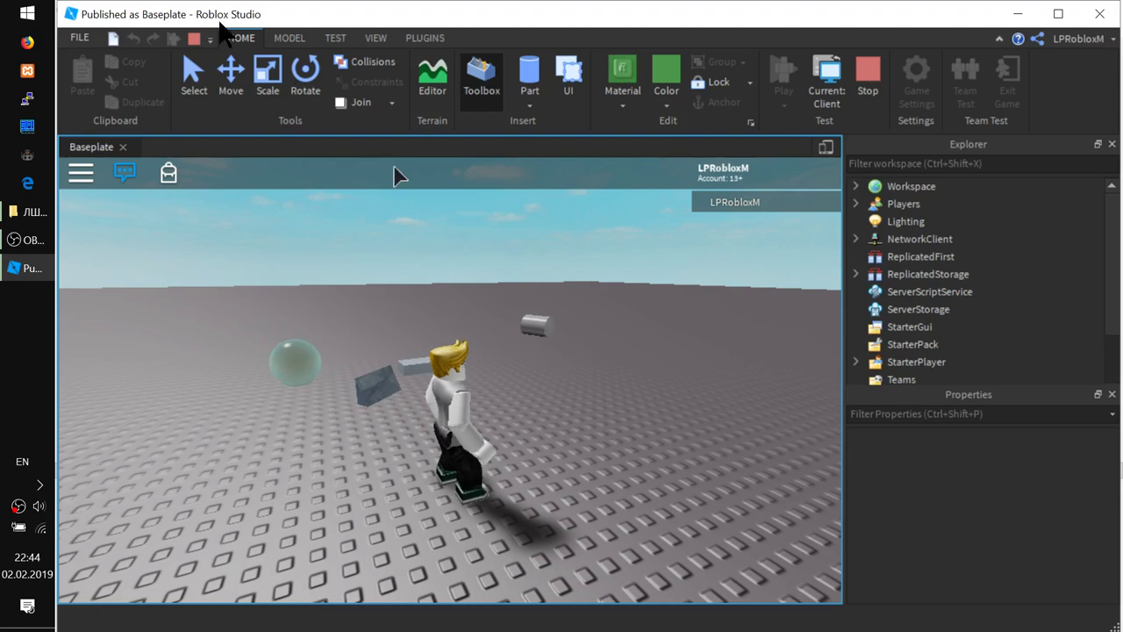
{"action": "left_click", "coordinate": [195, 39]}
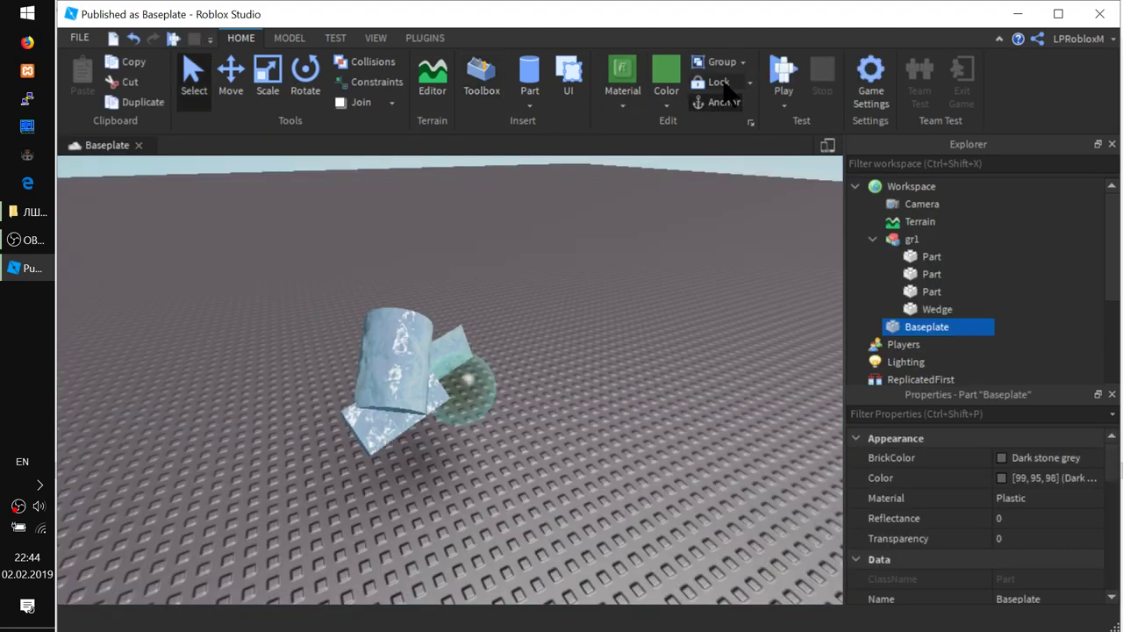
Select the locked gr1 model by its name in the object hierarchy, unlock it and move it across the baseplate.
{"action": "scroll", "coordinate": [438, 371], "scroll_direction": "down", "scroll_amount": 5}
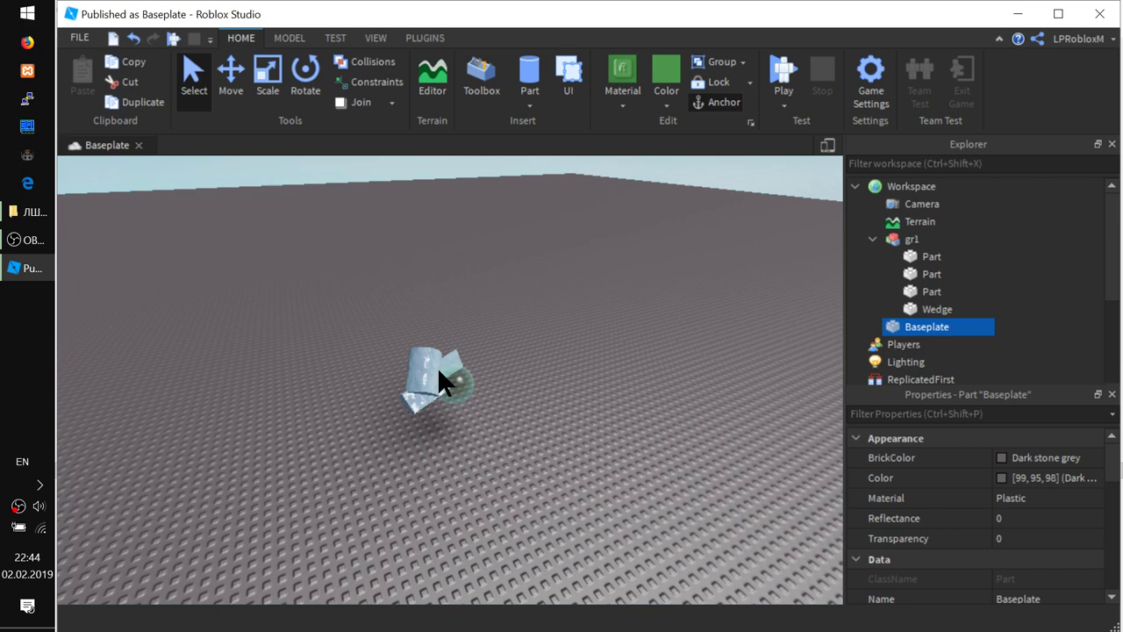
{"action": "scroll", "coordinate": [435, 369], "scroll_direction": "up", "scroll_amount": 3}
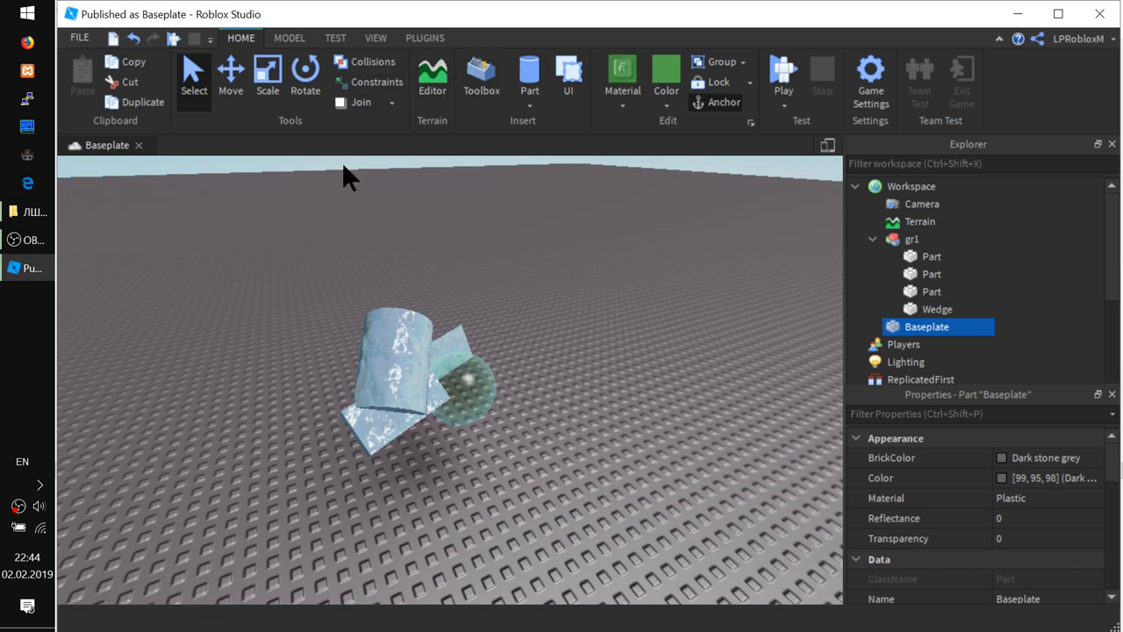
{"action": "left_click", "coordinate": [424, 391]}
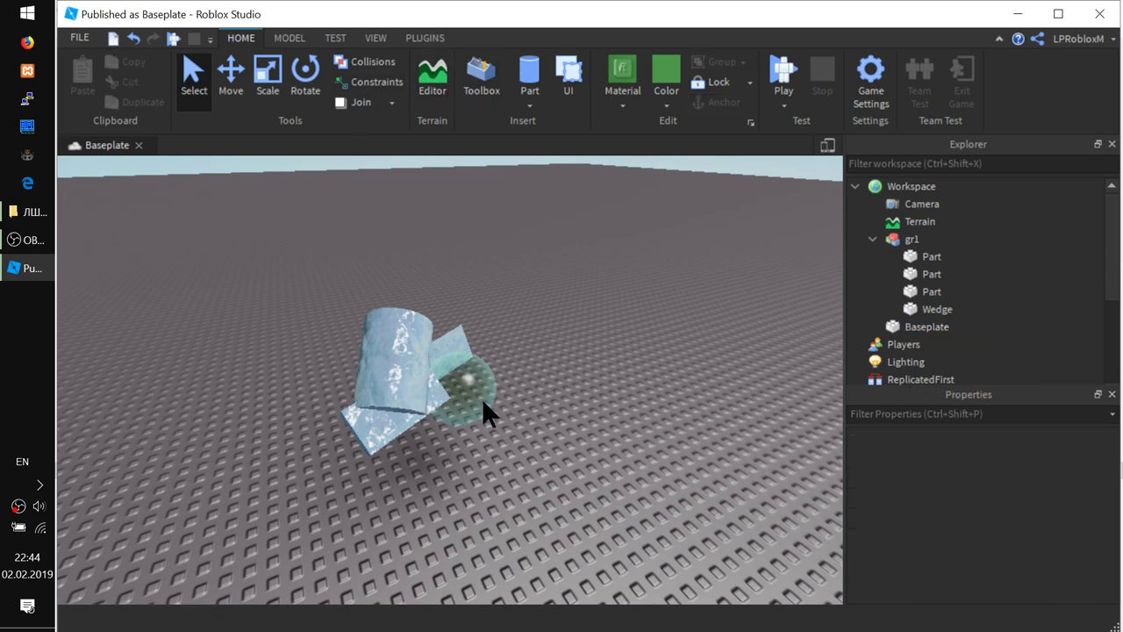
{"action": "left_click", "coordinate": [925, 238]}
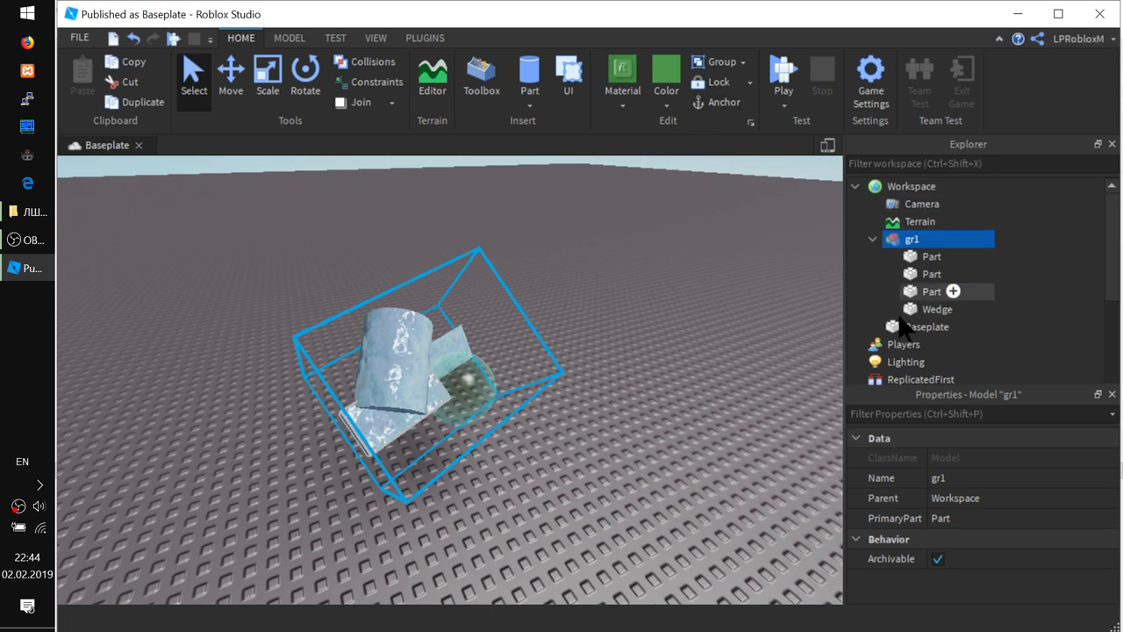
{"action": "mouse_move", "coordinate": [909, 248]}
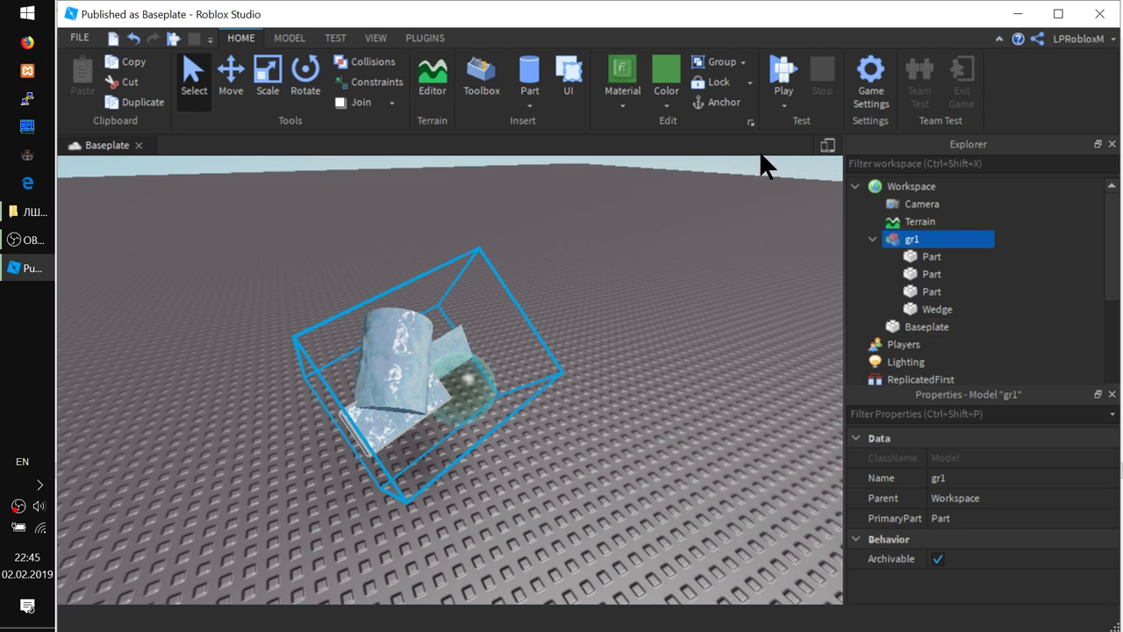
{"action": "left_click", "coordinate": [720, 82]}
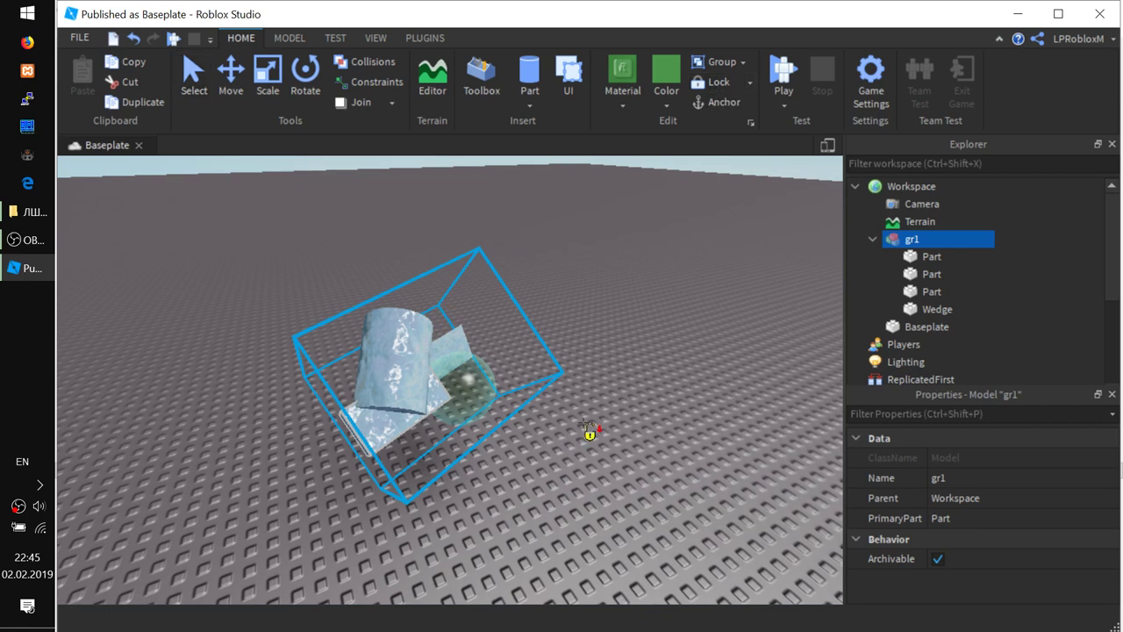
{"action": "left_click", "coordinate": [194, 81]}
{"action": "left_click_drag", "start_coordinate": [417, 364], "coordinate": [439, 479]}
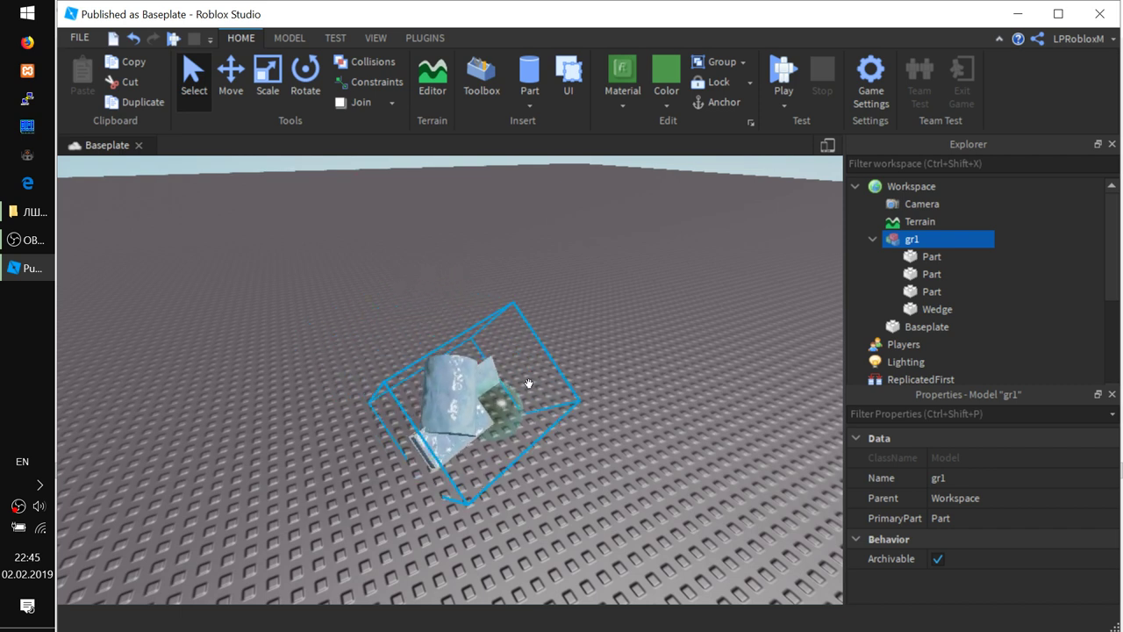
Reposition the unlocked gr1 model on the baseplate with the Select tool and the Move tool.
{"action": "left_click", "coordinate": [289, 37]}
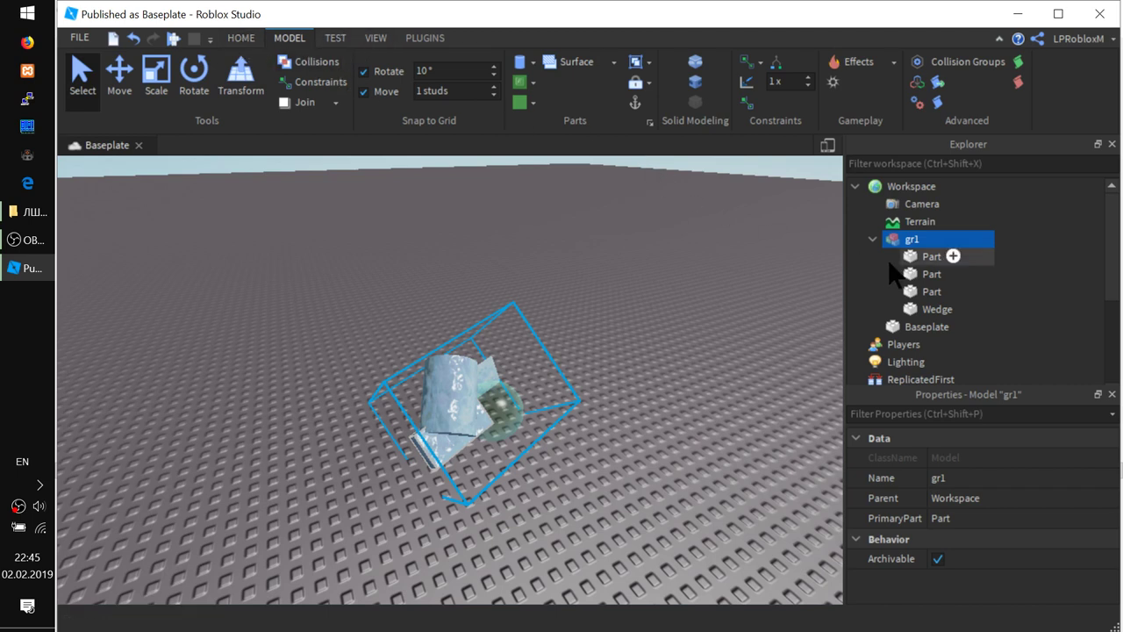
{"action": "left_click", "coordinate": [244, 39]}
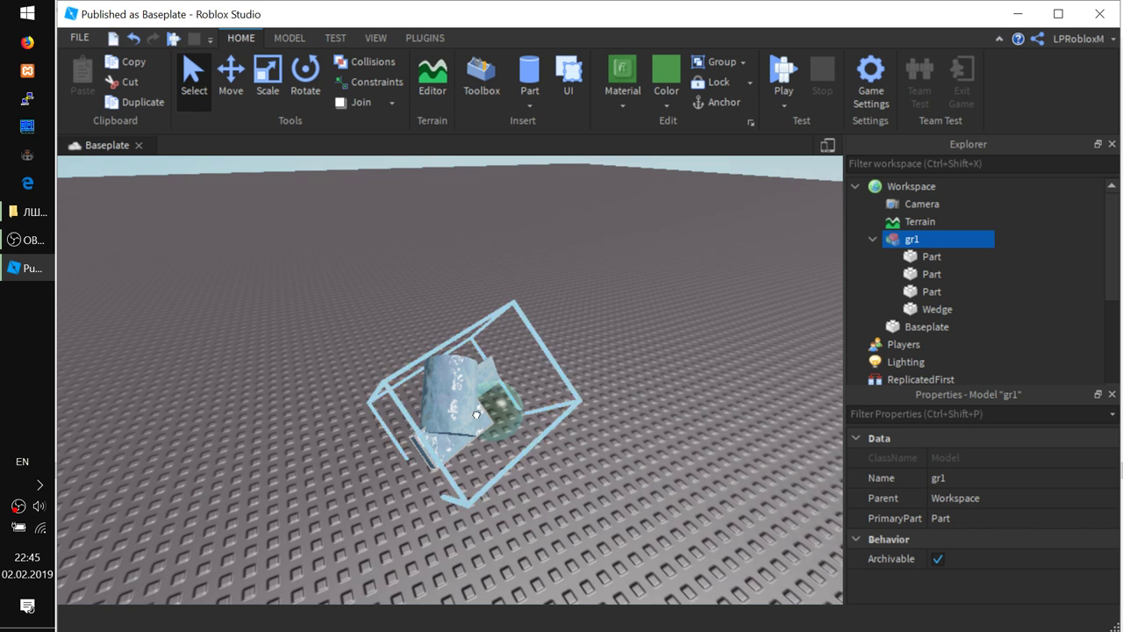
{"action": "mouse_move", "coordinate": [475, 413]}
{"action": "left_mouse_down"}
{"action": "mouse_move", "coordinate": [469, 382]}
{"action": "mouse_move", "coordinate": [471, 433]}
{"action": "left_mouse_up"}
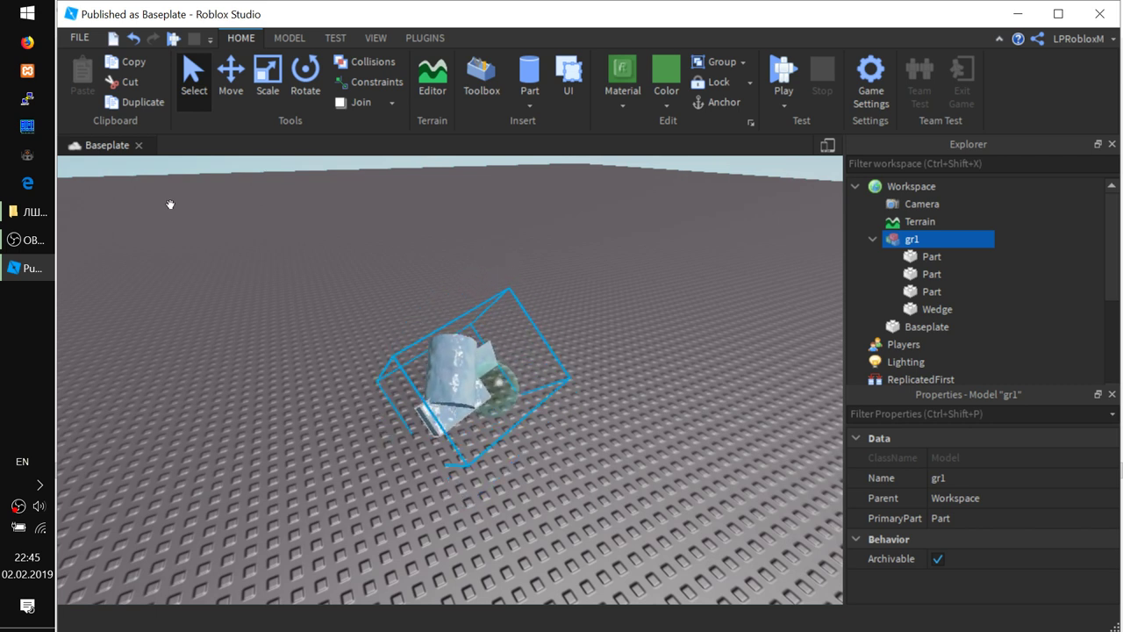
{"action": "left_click", "coordinate": [231, 77]}
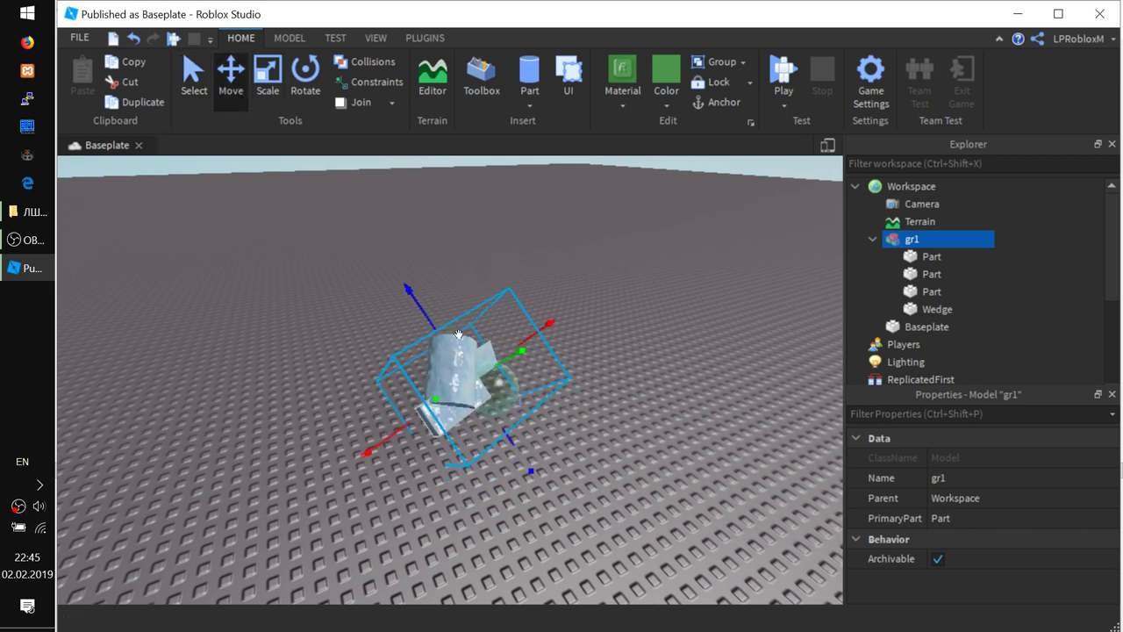
{"action": "left_click_drag", "start_coordinate": [518, 357], "coordinate": [503, 409]}
{"action": "right_click_drag", "start_coordinate": [523, 512], "coordinate": [505, 522]}
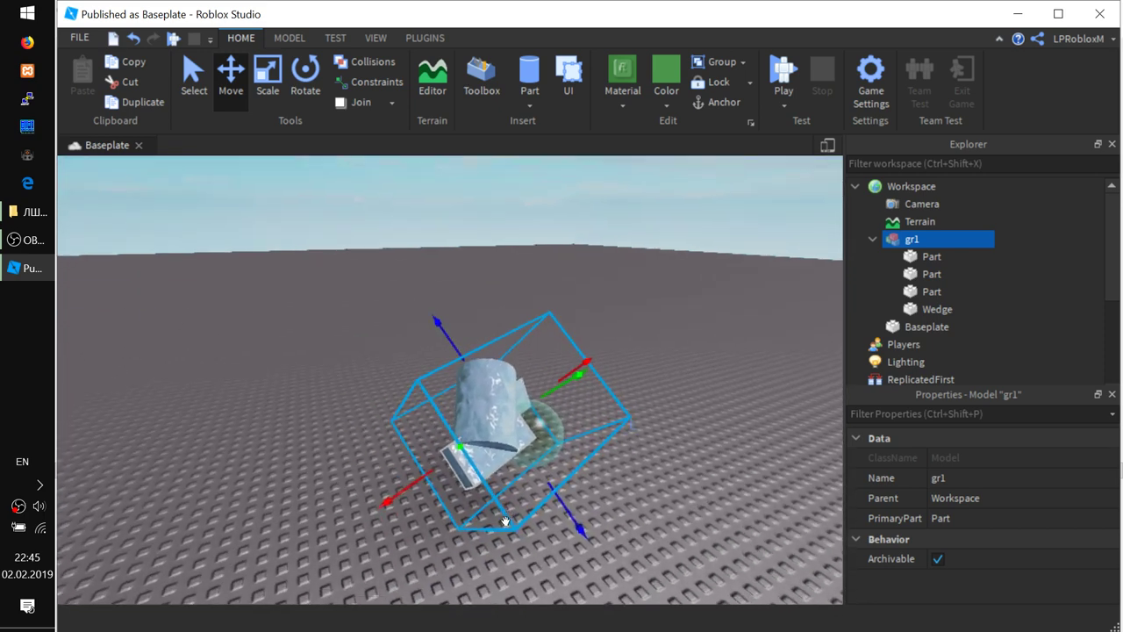
Anchor the gr1 model and try shifting it across the baseplate.
{"action": "left_click", "coordinate": [720, 103]}
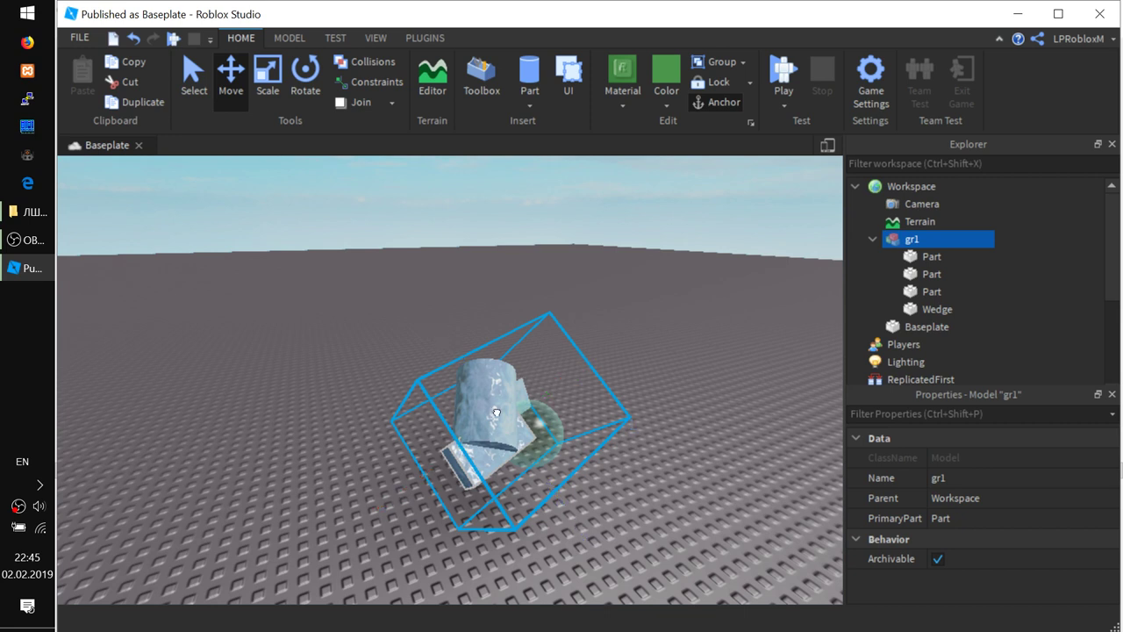
{"action": "left_click_drag", "start_coordinate": [497, 412], "coordinate": [529, 431]}
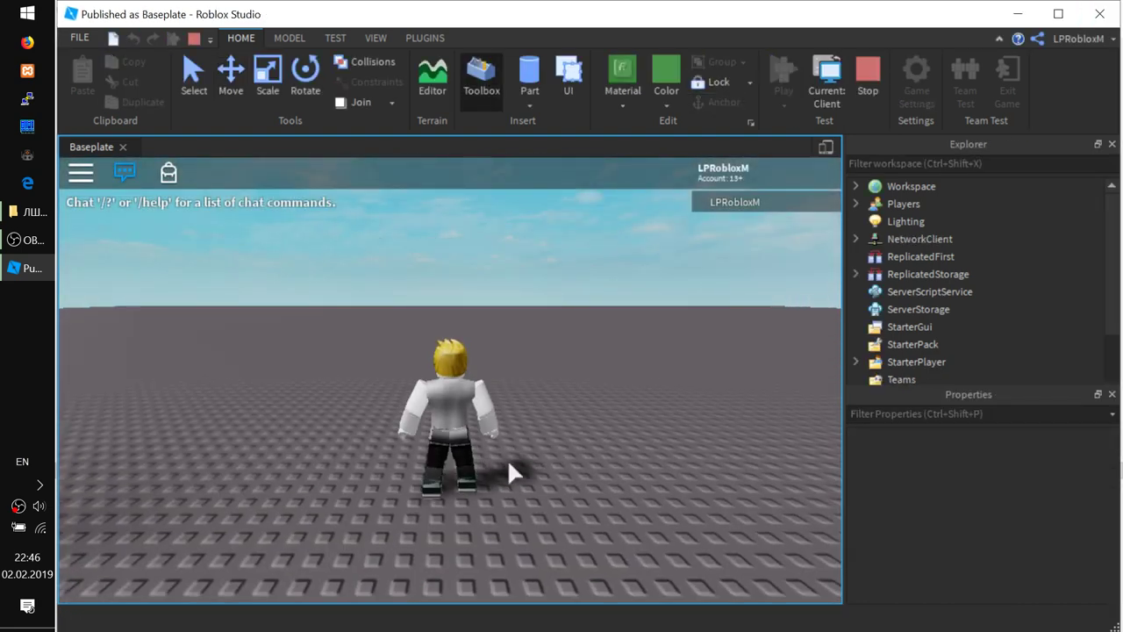
Walk and jump the character around and onto the anchored gr1 parts in the playtest, then stop the test.
{"action": "key", "text": "d"}
{"action": "key", "text": "w"}
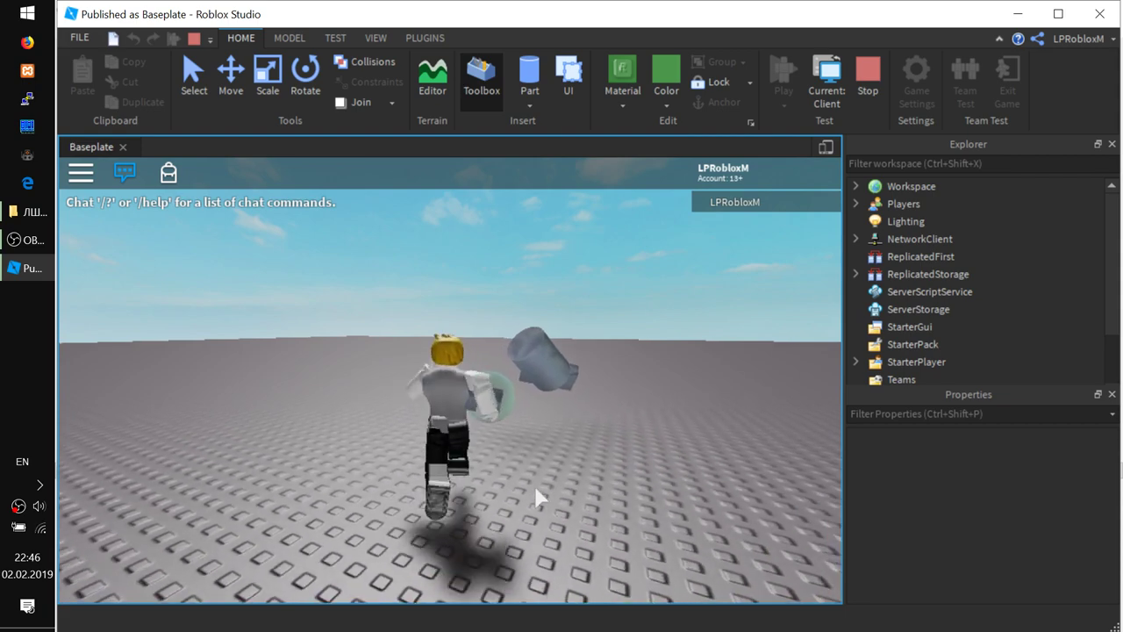
{"action": "key", "text": "space"}
{"action": "key", "text": "d"}
{"action": "key", "text": "s"}
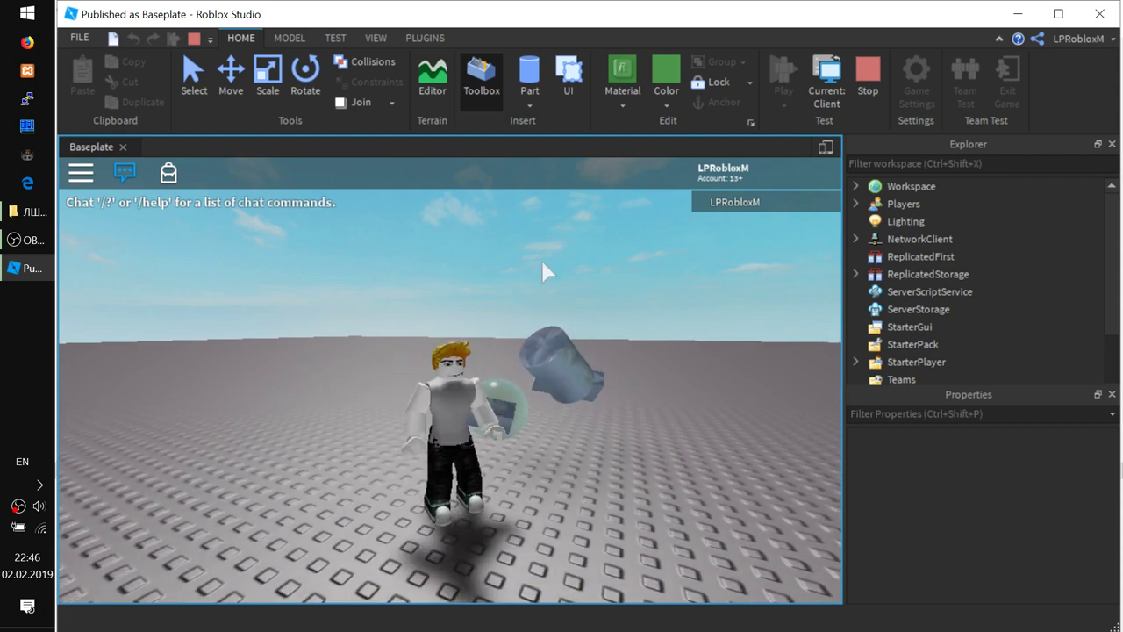
{"action": "key", "text": "w"}
{"action": "key", "text": "d"}
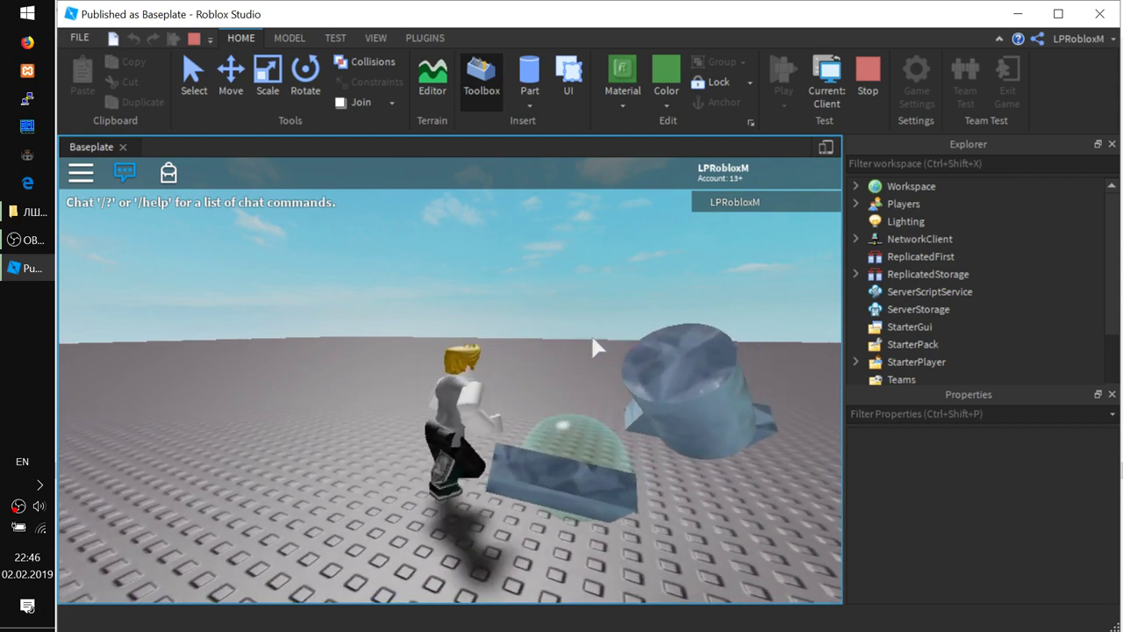
{"action": "right_click_drag", "start_coordinate": [576, 456], "coordinate": [545, 481]}
{"action": "key", "text": "a"}
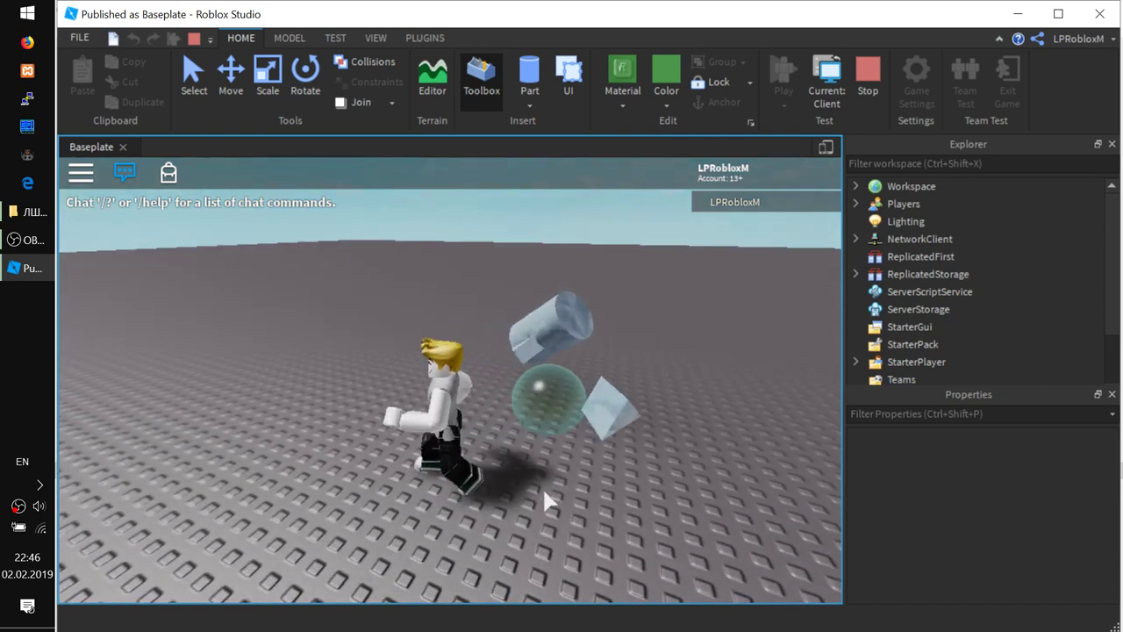
{"action": "key", "text": "w"}
{"action": "key", "text": "space"}
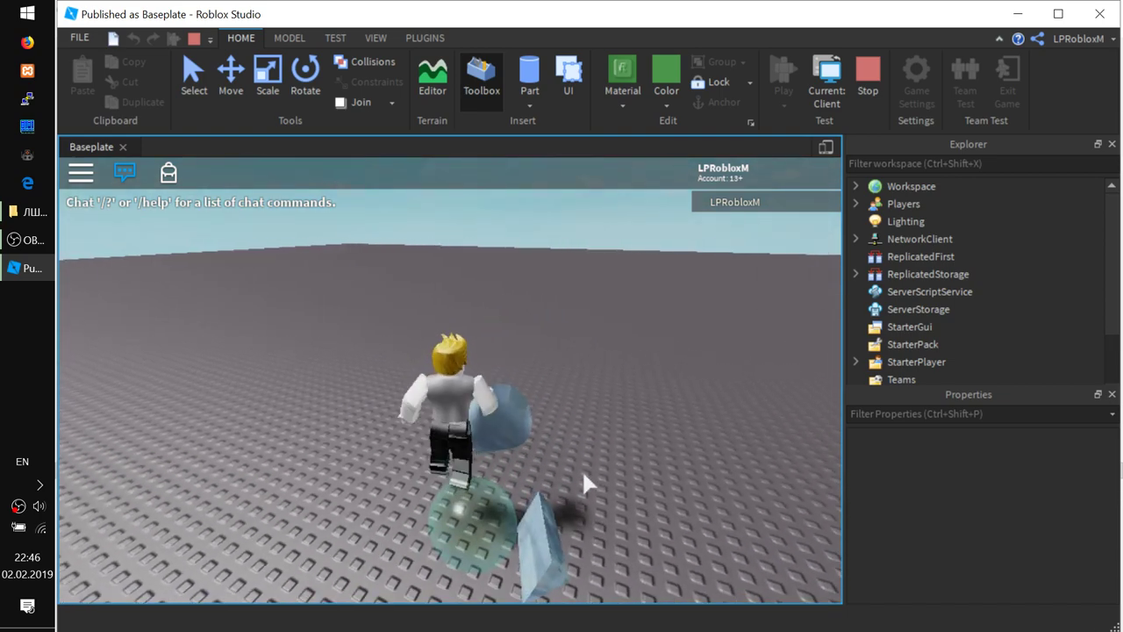
{"action": "key", "text": "d"}
{"action": "key", "text": "s"}
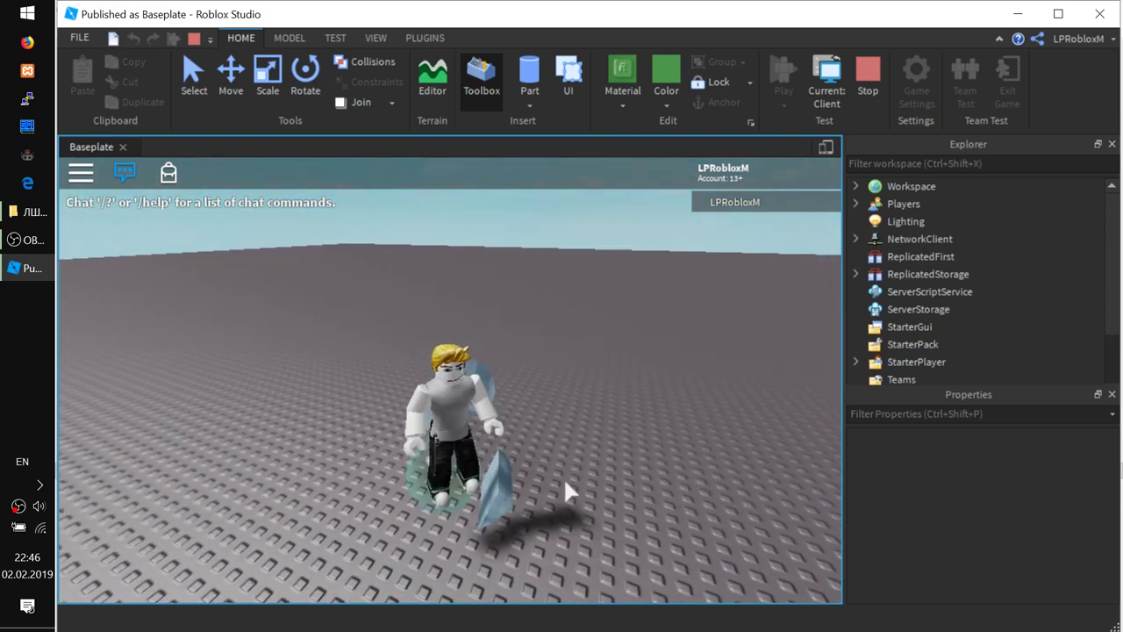
{"action": "key", "text": "a"}
{"action": "key", "text": "w"}
{"action": "key", "text": "d"}
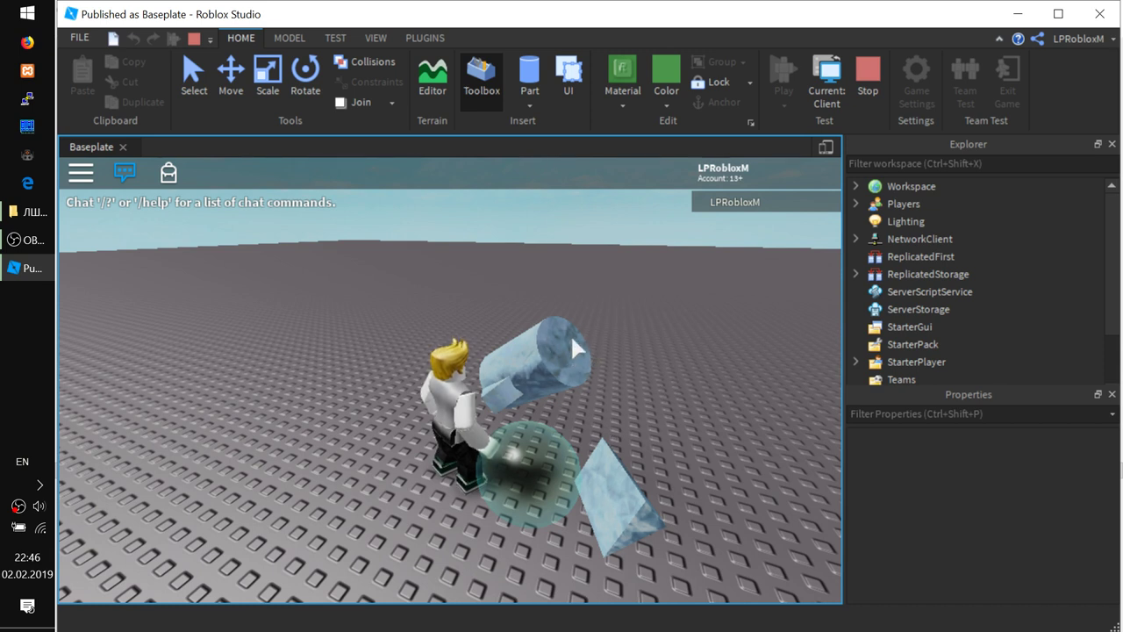
{"action": "right_click_drag", "start_coordinate": [396, 550], "coordinate": [403, 551]}
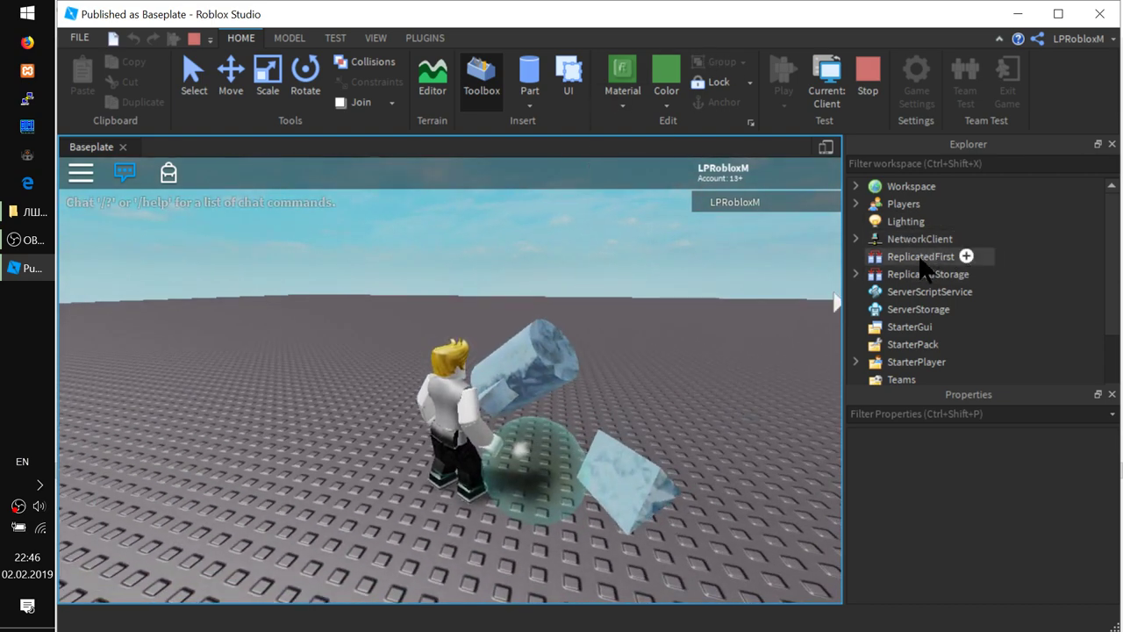
{"action": "right_click_drag", "start_coordinate": [582, 464], "coordinate": [582, 463]}
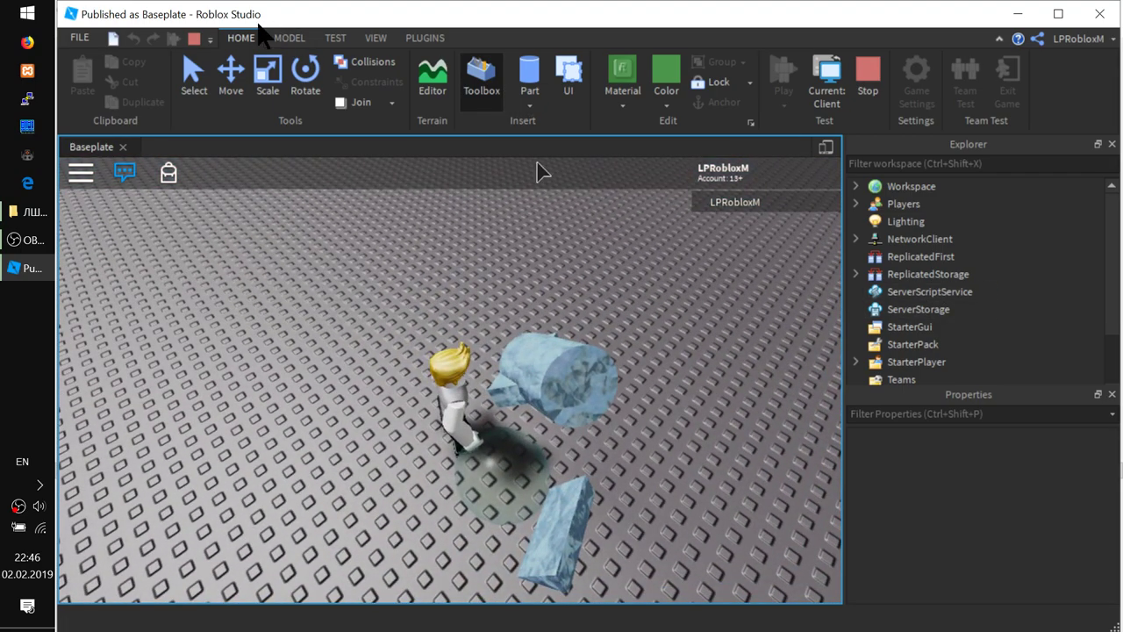
{"action": "left_click", "coordinate": [193, 38]}
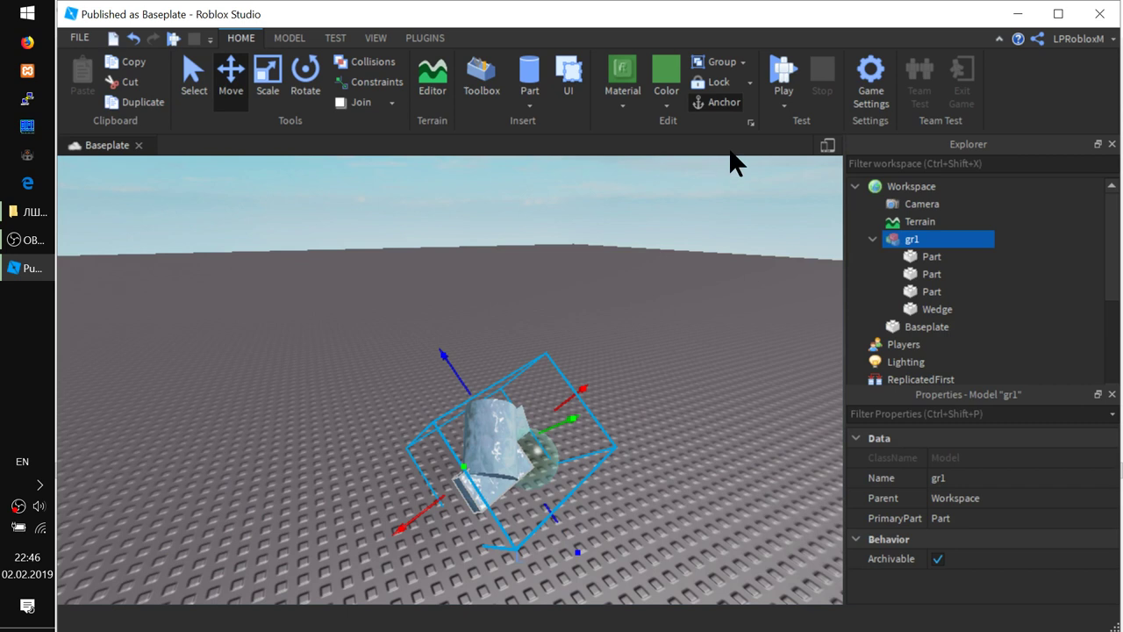
Insert two block parts onto the baseplate near the gr1 model.
{"action": "left_click", "coordinate": [282, 39]}
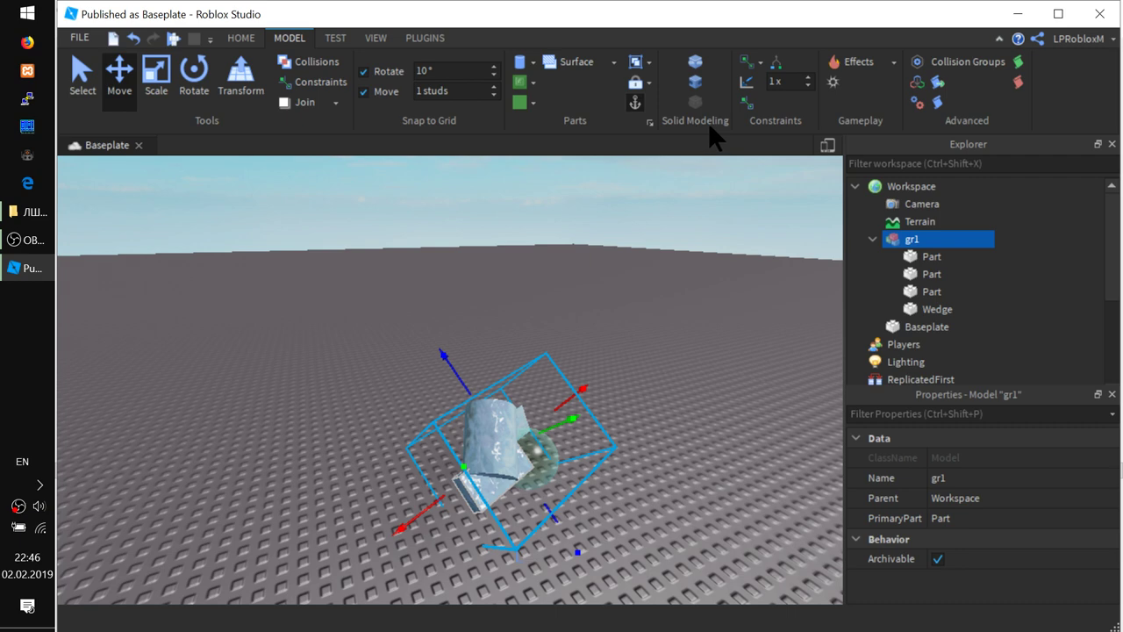
{"action": "scroll", "coordinate": [510, 421], "scroll_direction": "up", "scroll_amount": 1}
{"action": "scroll", "coordinate": [523, 444], "scroll_direction": "down", "scroll_amount": 1}
{"action": "right_click_drag", "start_coordinate": [565, 475], "coordinate": [566, 475]}
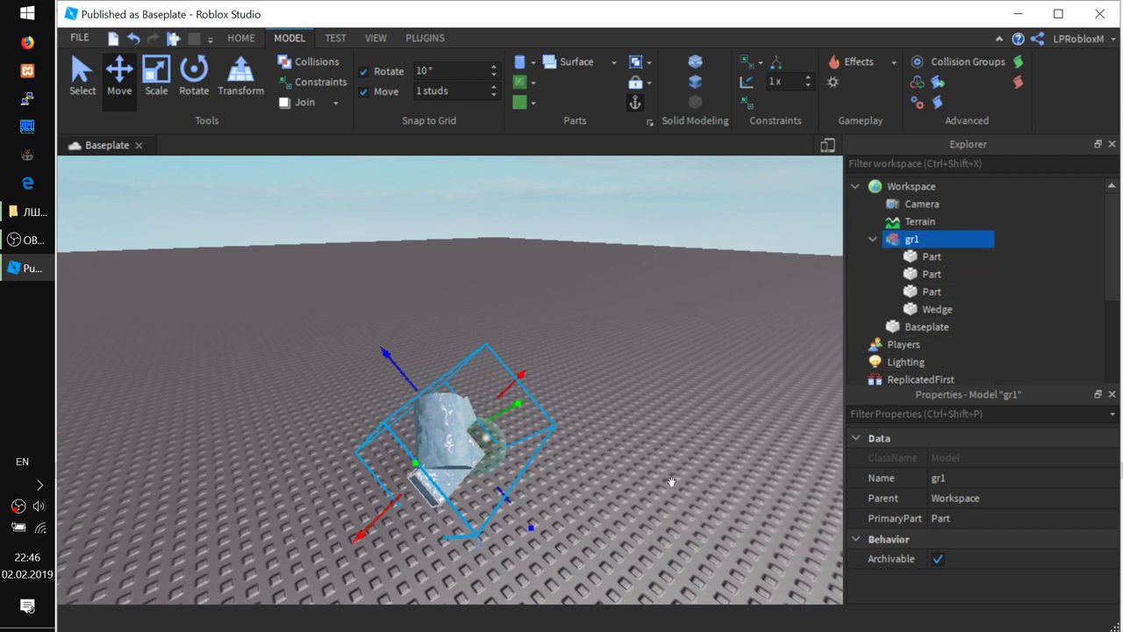
{"action": "left_click", "coordinate": [533, 63]}
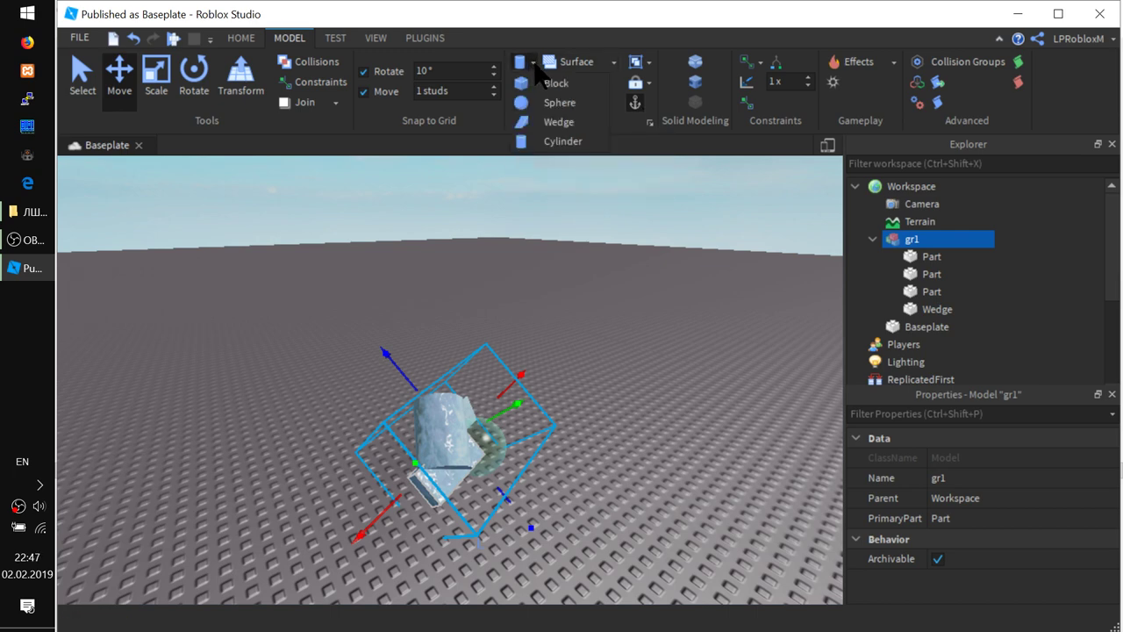
{"action": "left_click", "coordinate": [553, 83]}
{"action": "key", "text": "f"}
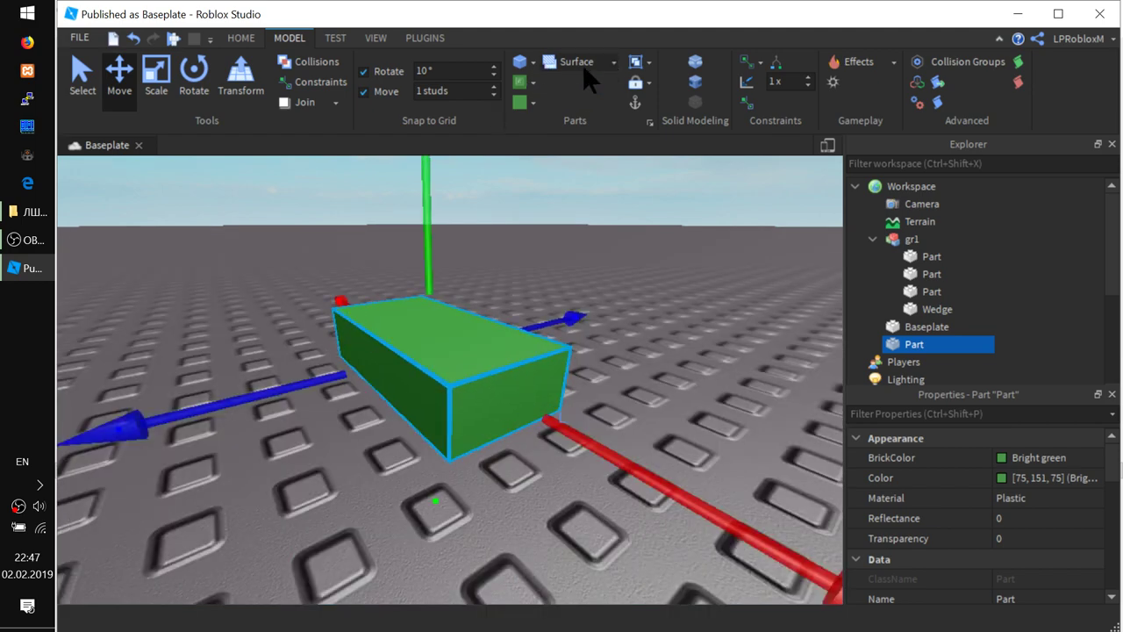
{"action": "left_click", "coordinate": [521, 63]}
{"action": "scroll", "coordinate": [522, 335], "scroll_direction": "down", "scroll_amount": 5}
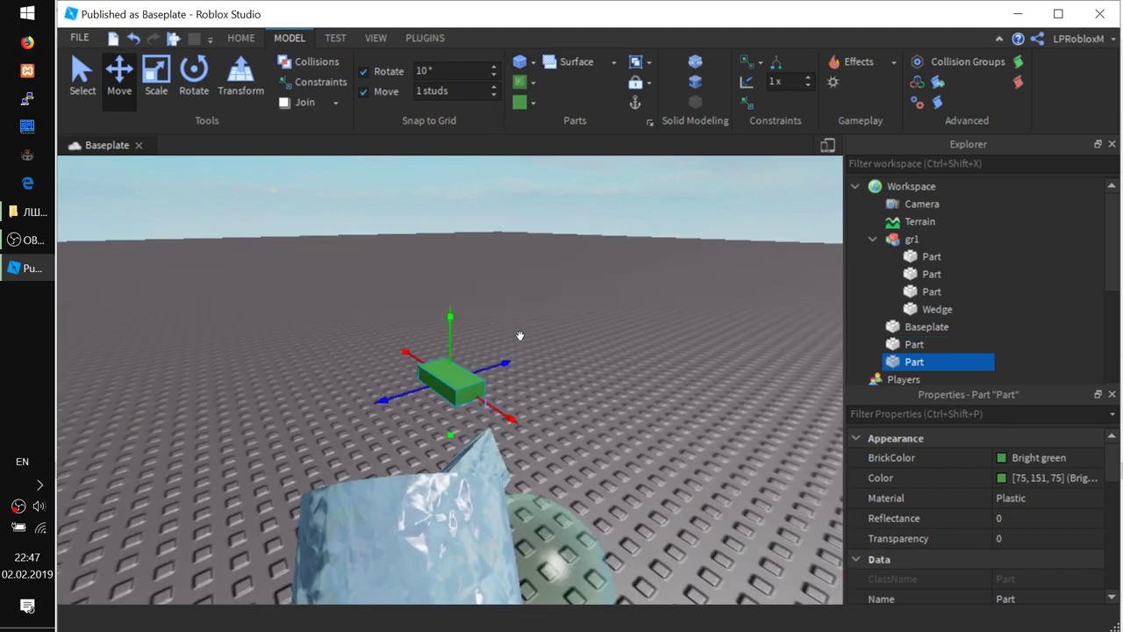
{"action": "right_click_drag", "start_coordinate": [563, 428], "coordinate": [530, 405]}
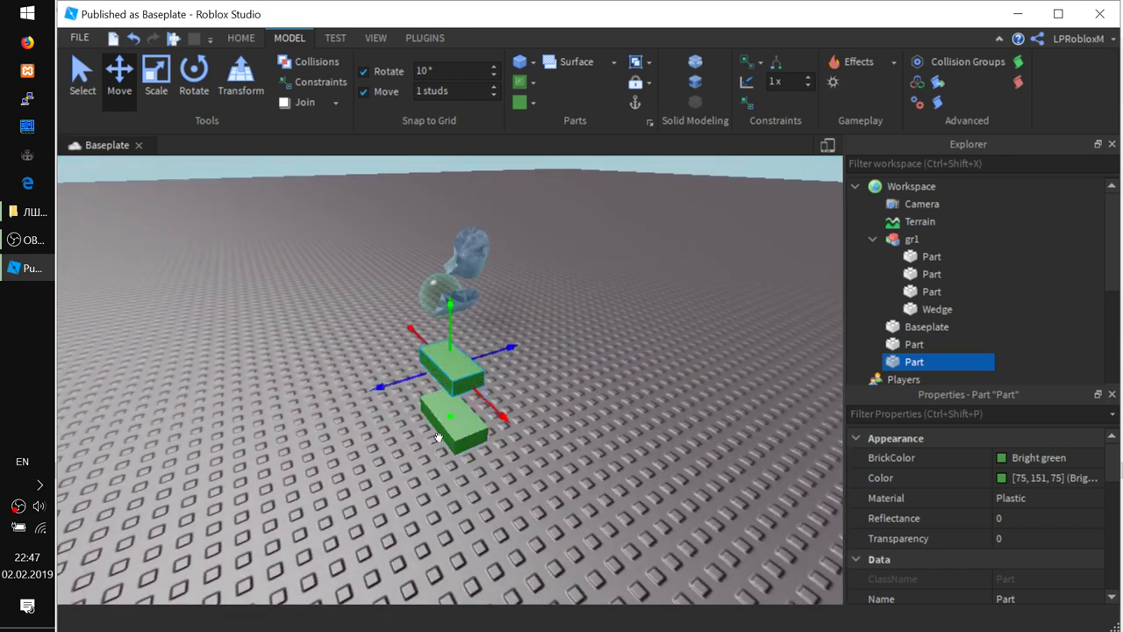
{"action": "right_click_drag", "start_coordinate": [439, 427], "coordinate": [429, 393]}
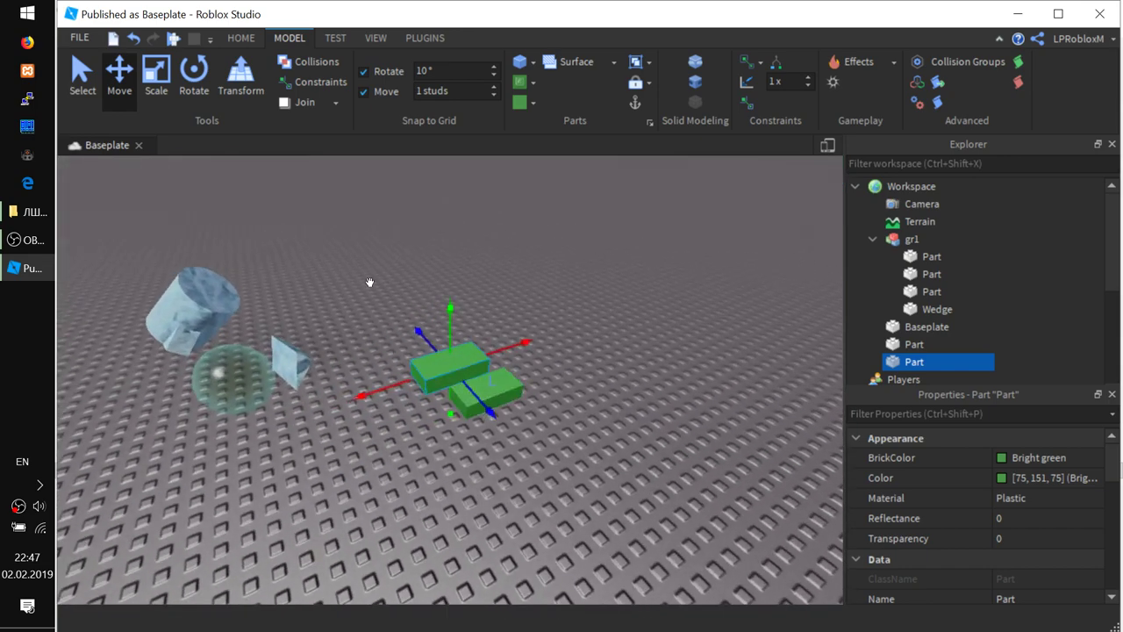
Rotate the upper green block about 90° so that it stands on its end beside the other block.
{"action": "left_click", "coordinate": [194, 75]}
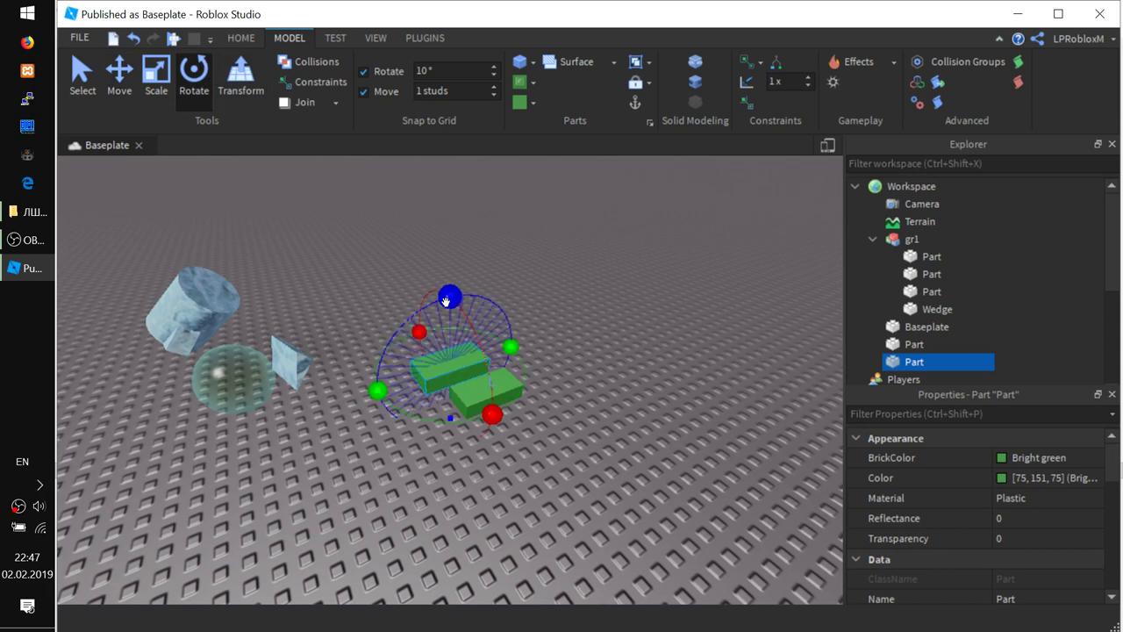
{"action": "left_click_drag", "start_coordinate": [449, 297], "coordinate": [47, 412]}
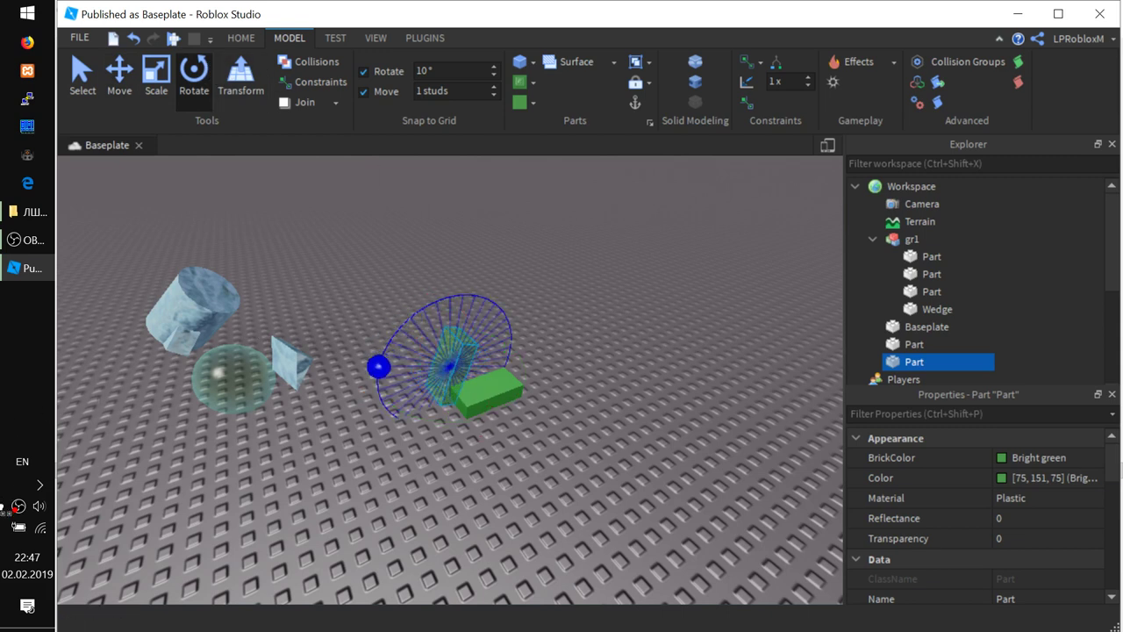
{"action": "left_click_drag", "start_coordinate": [3, 509], "coordinate": [5, 510]}
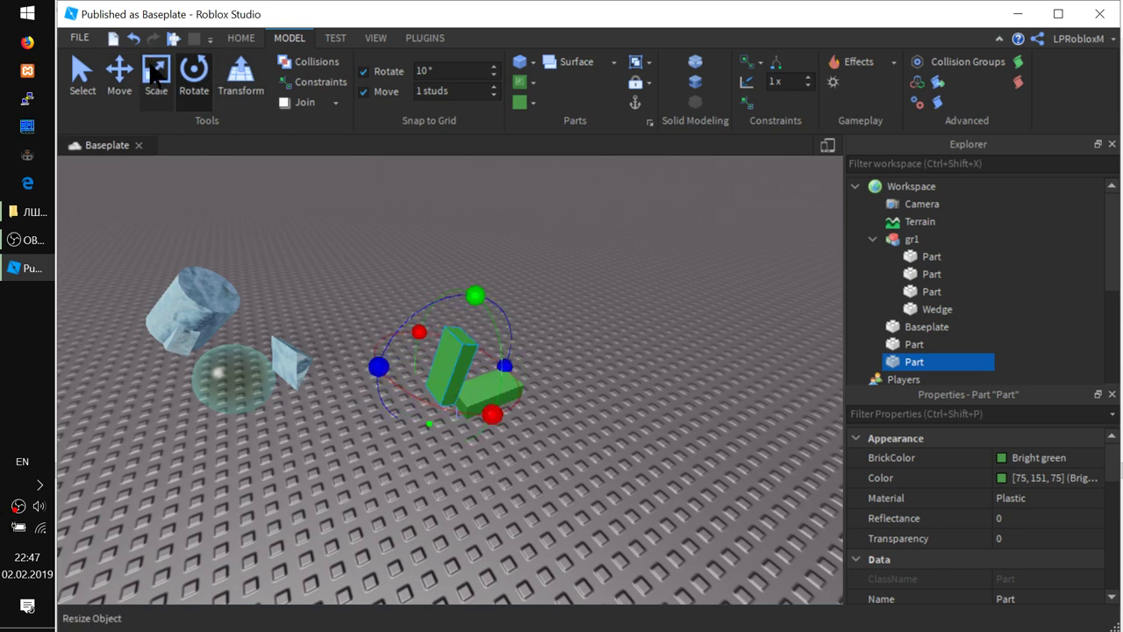
Thicken the upright green block on the side away from the other block with the Transform tool.
{"action": "left_click", "coordinate": [241, 75]}
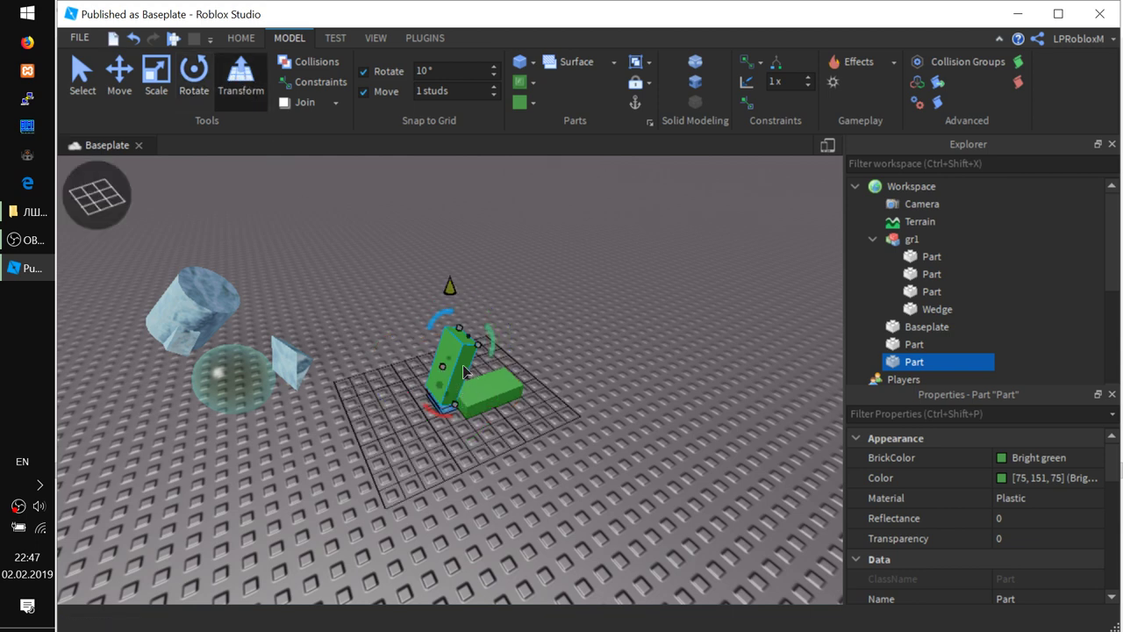
{"action": "scroll", "coordinate": [464, 371], "scroll_direction": "up", "scroll_amount": 5}
{"action": "scroll", "coordinate": [611, 337], "scroll_direction": "down", "scroll_amount": 8}
{"action": "scroll", "coordinate": [534, 338], "scroll_direction": "up", "scroll_amount": 6}
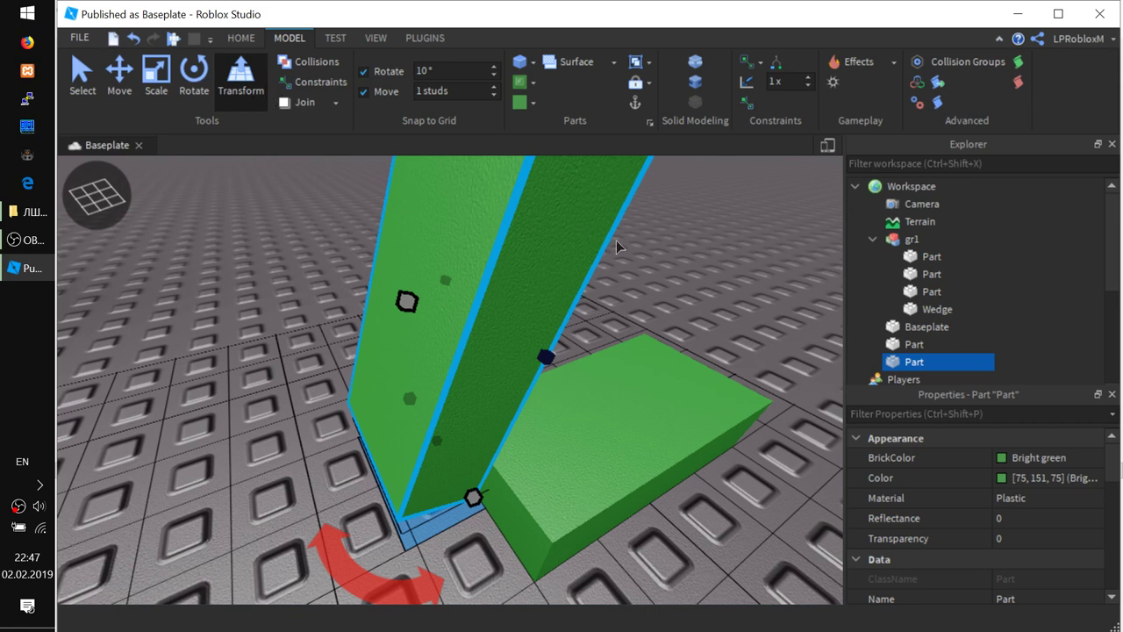
{"action": "scroll", "coordinate": [497, 315], "scroll_direction": "down", "scroll_amount": 8}
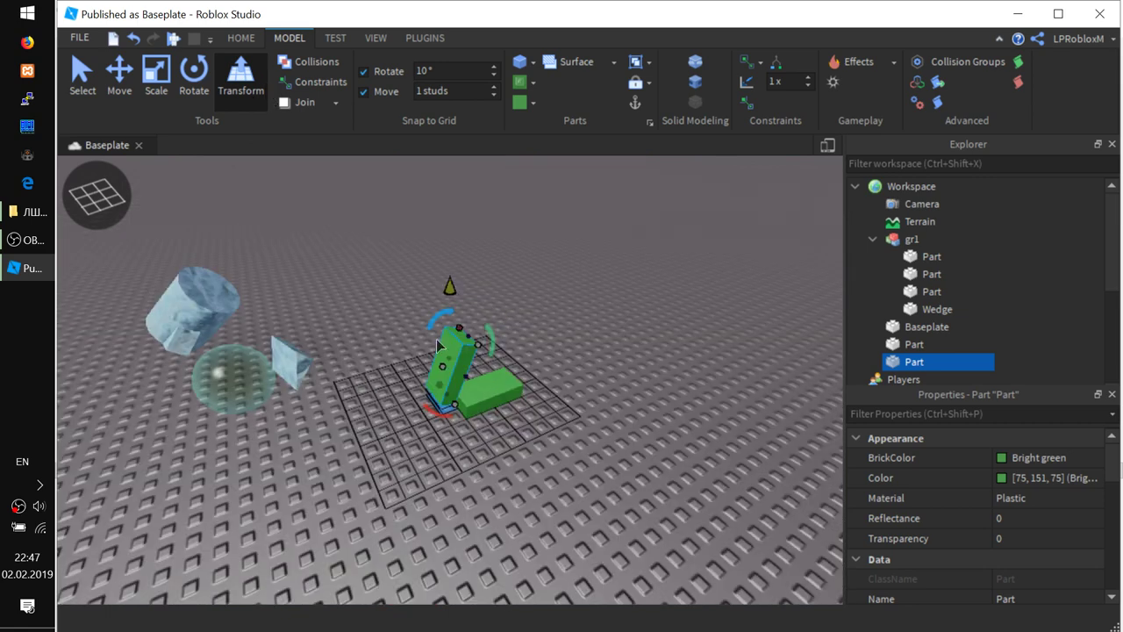
{"action": "left_click_drag", "start_coordinate": [446, 372], "coordinate": [419, 375]}
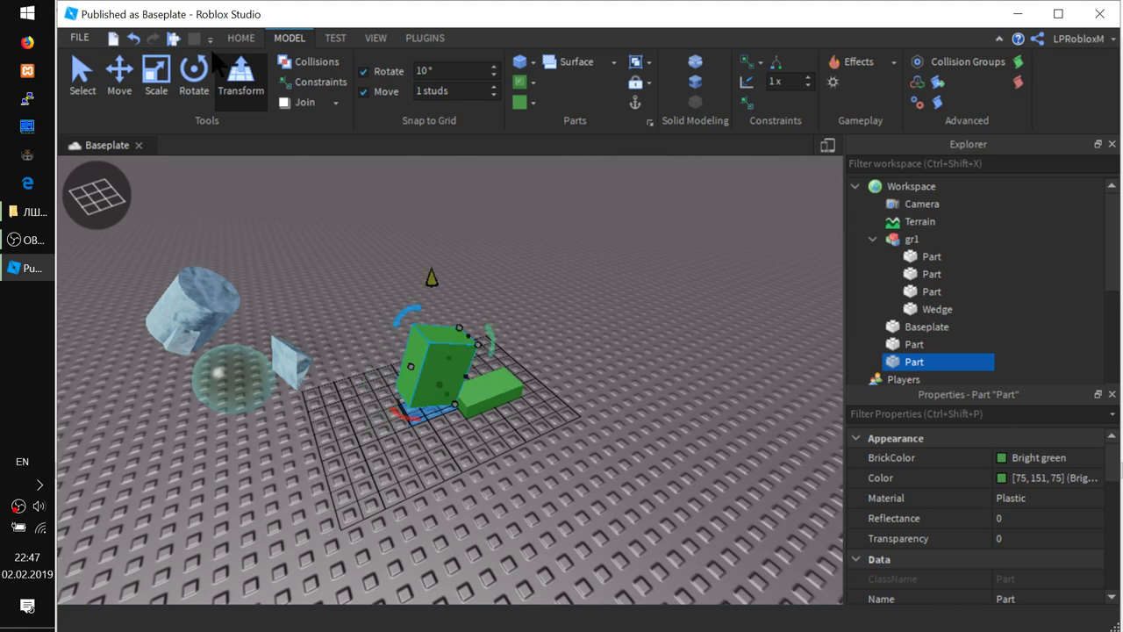
Reselect the thickened green block and change its tilt with the Transform tool's rotation handles.
{"action": "left_click", "coordinate": [458, 332]}
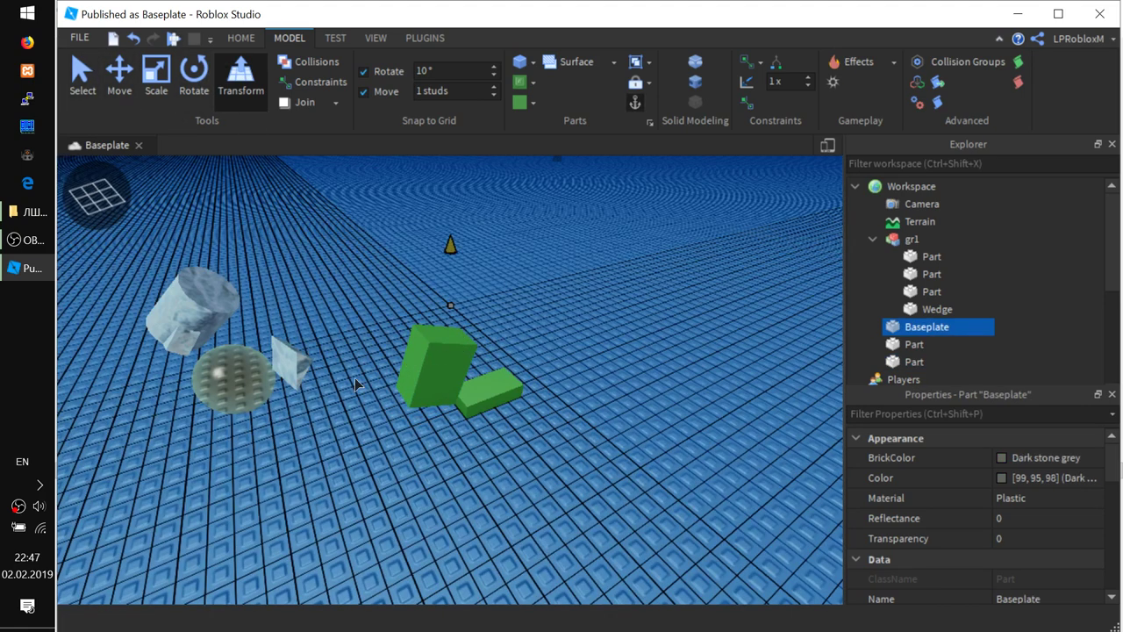
{"action": "left_click", "coordinate": [445, 382]}
{"action": "scroll", "coordinate": [472, 367], "scroll_direction": "up", "scroll_amount": 5}
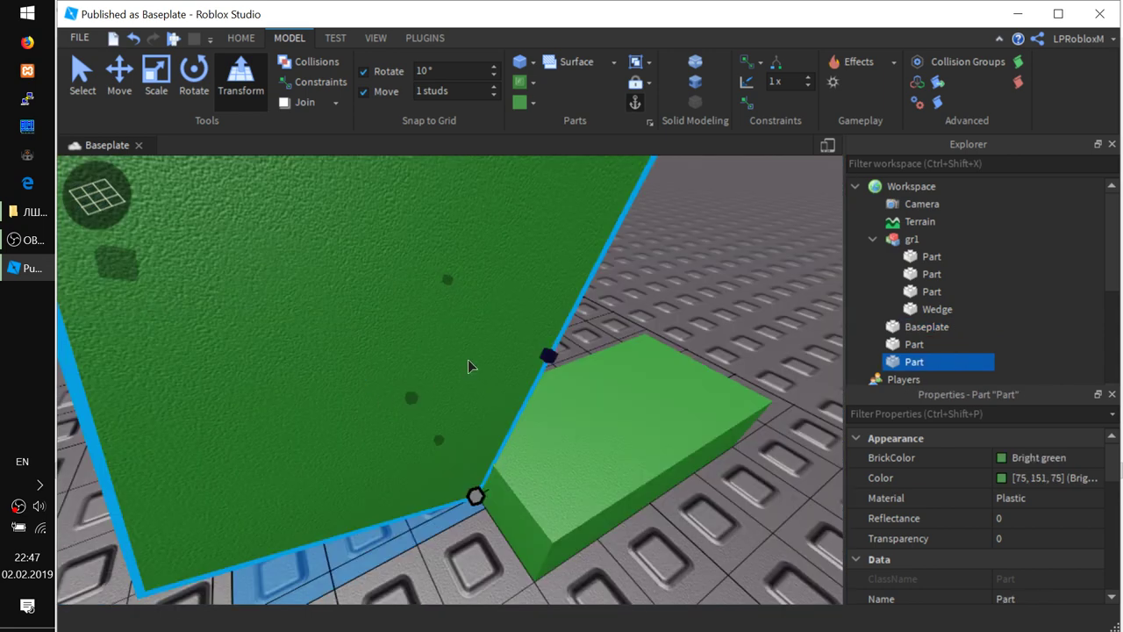
{"action": "scroll", "coordinate": [467, 366], "scroll_direction": "down", "scroll_amount": 8}
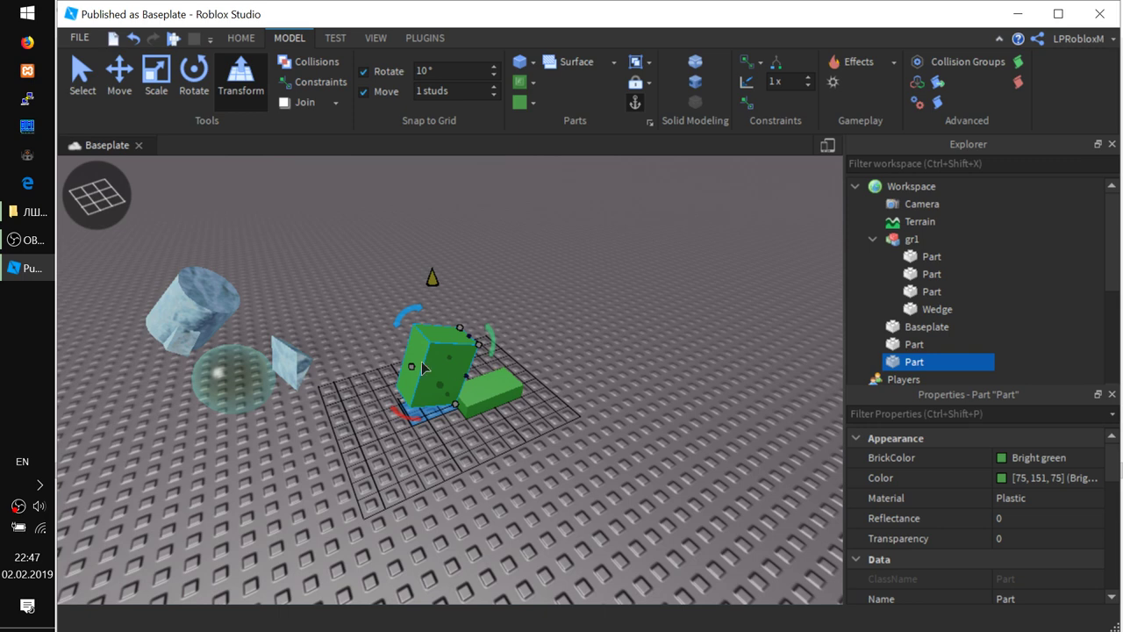
{"action": "scroll", "coordinate": [441, 370], "scroll_direction": "up", "scroll_amount": 6}
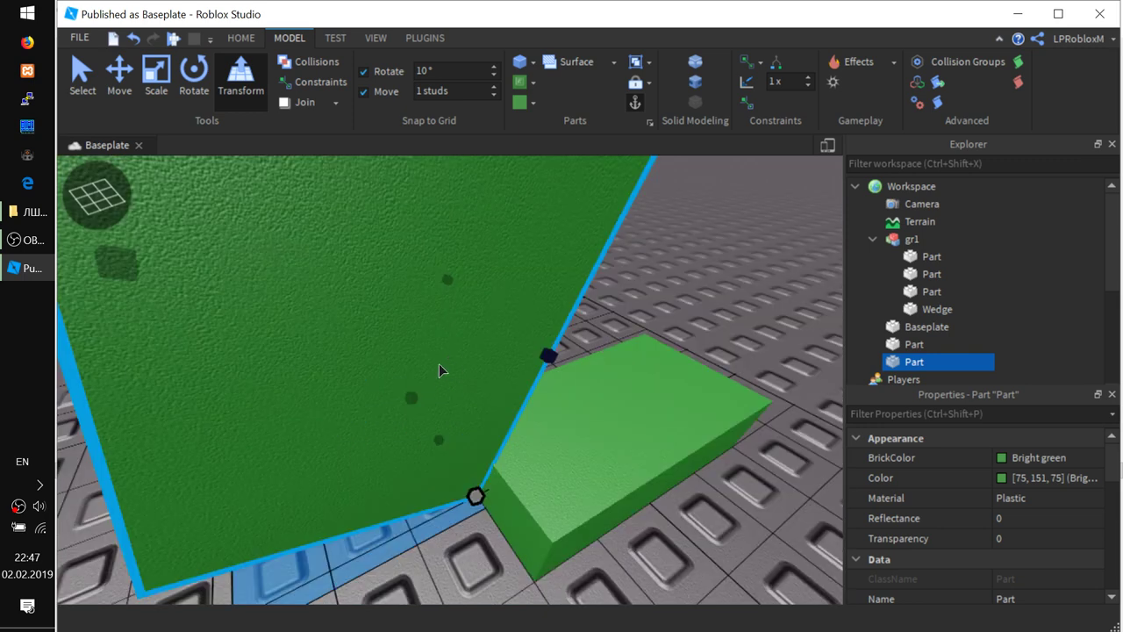
{"action": "scroll", "coordinate": [441, 370], "scroll_direction": "down", "scroll_amount": 6}
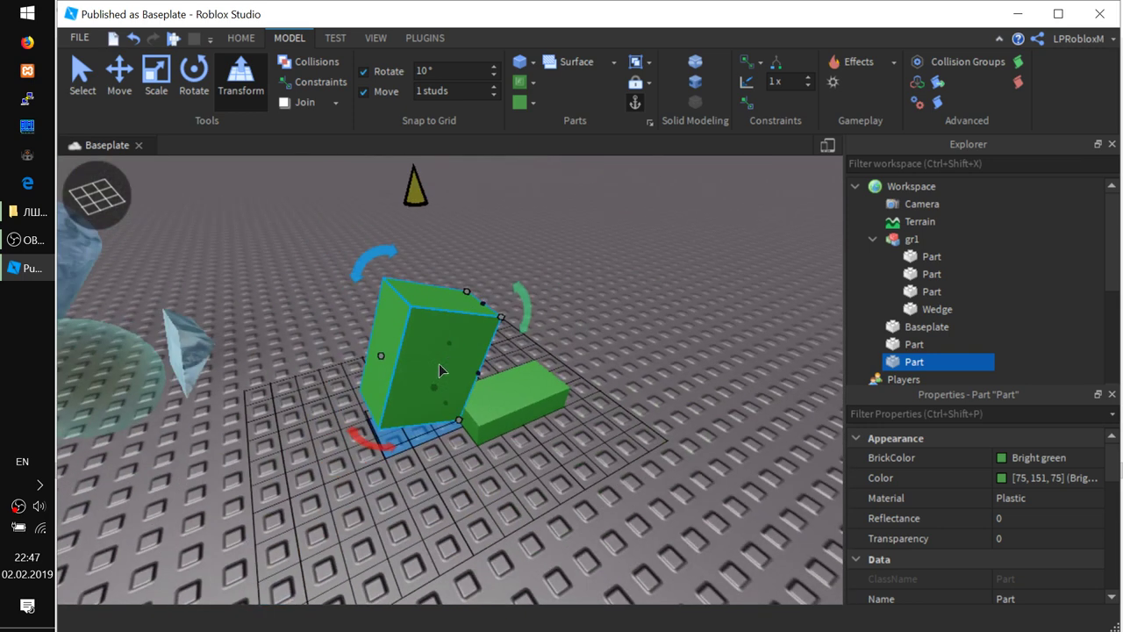
{"action": "mouse_move", "coordinate": [522, 313]}
{"action": "left_mouse_down"}
{"action": "mouse_move", "coordinate": [528, 341]}
{"action": "mouse_move", "coordinate": [525, 316]}
{"action": "left_mouse_up"}
{"action": "left_click_drag", "start_coordinate": [349, 267], "coordinate": [349, 267]}
{"action": "left_click_drag", "start_coordinate": [310, 283], "coordinate": [313, 282]}
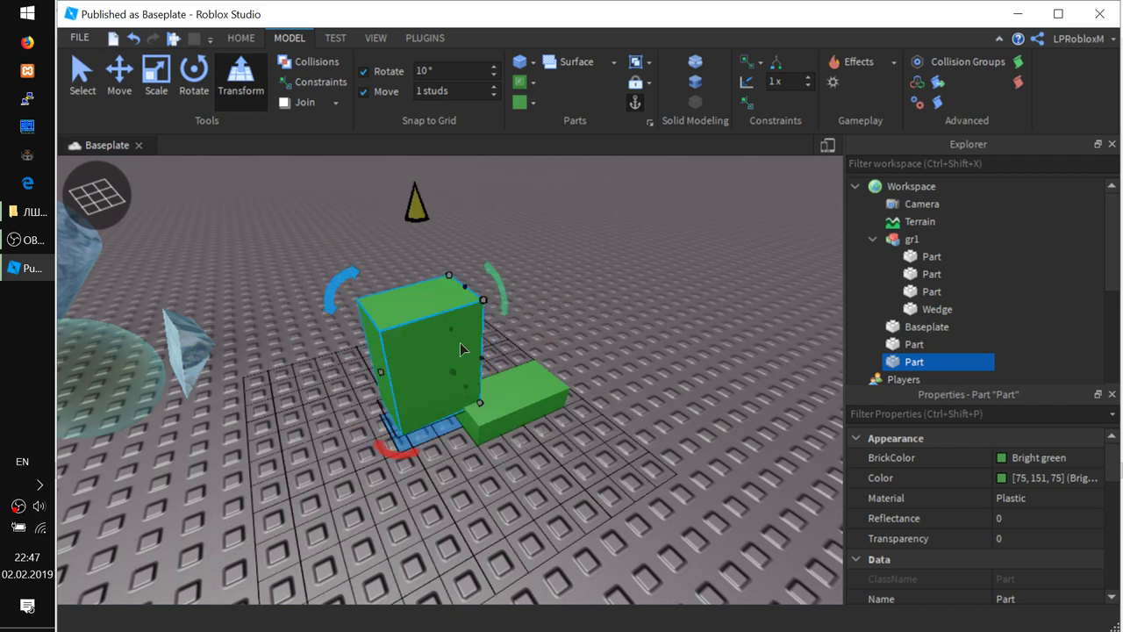
Shift the large green block with the Transform tool and lower it towards the baseplate.
{"action": "left_click_drag", "start_coordinate": [459, 351], "coordinate": [431, 384]}
{"action": "right_click_drag", "start_coordinate": [629, 513], "coordinate": [630, 513]}
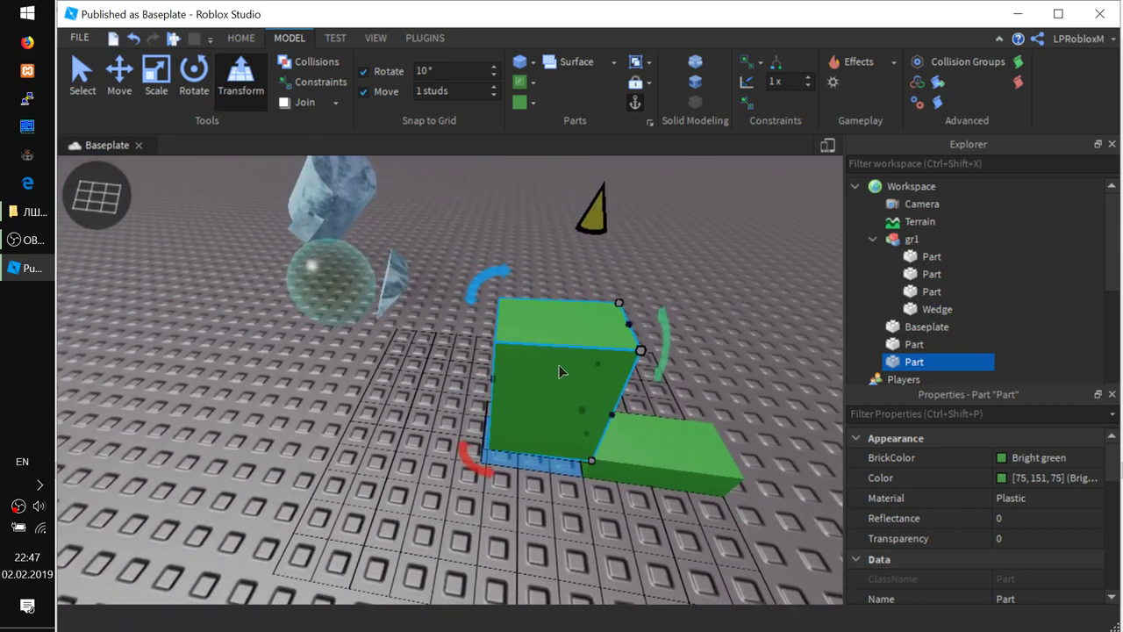
{"action": "left_click_drag", "start_coordinate": [593, 223], "coordinate": [581, 247]}
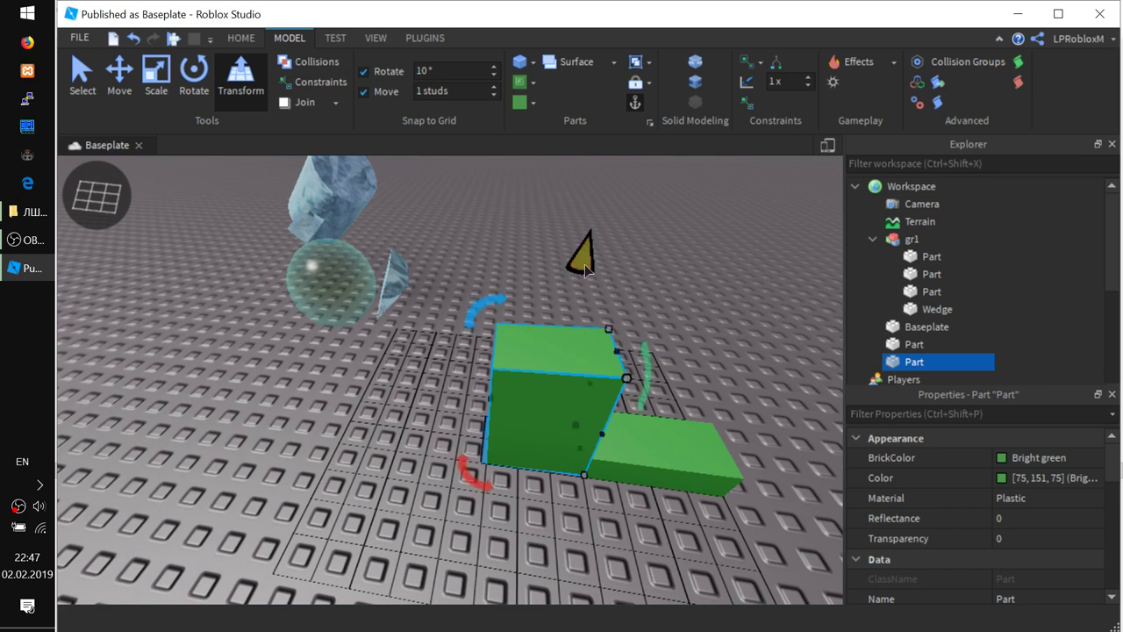
{"action": "left_click", "coordinate": [656, 454]}
{"action": "left_click", "coordinate": [489, 409]}
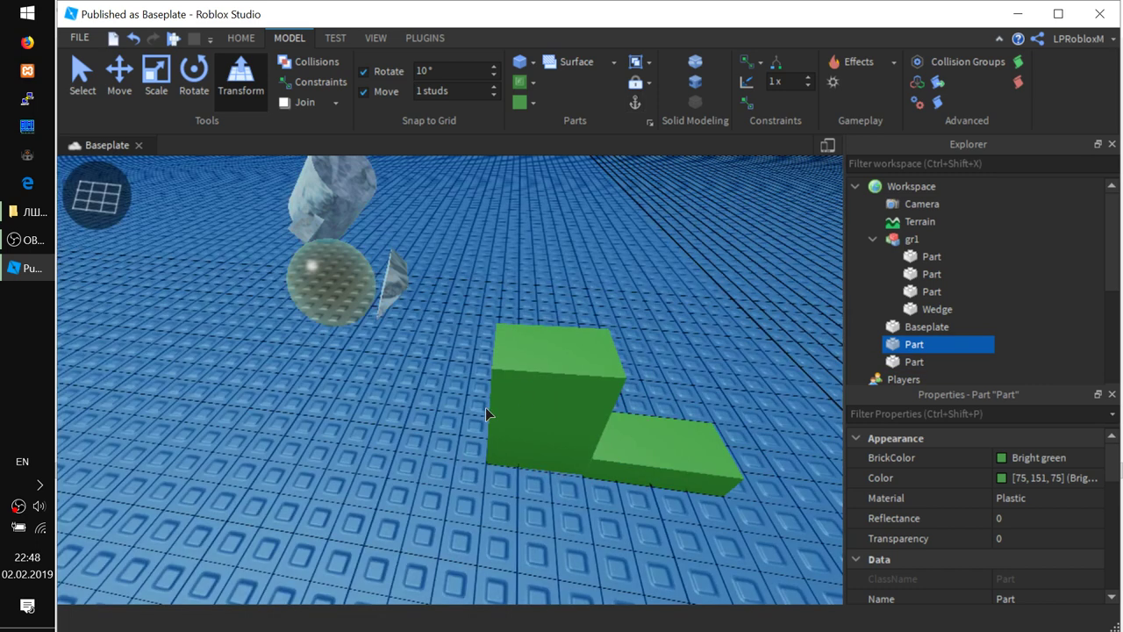
{"action": "left_click", "coordinate": [539, 424]}
{"action": "key", "text": "ctrl+z"}
{"action": "key", "text": "ctrl+z"}
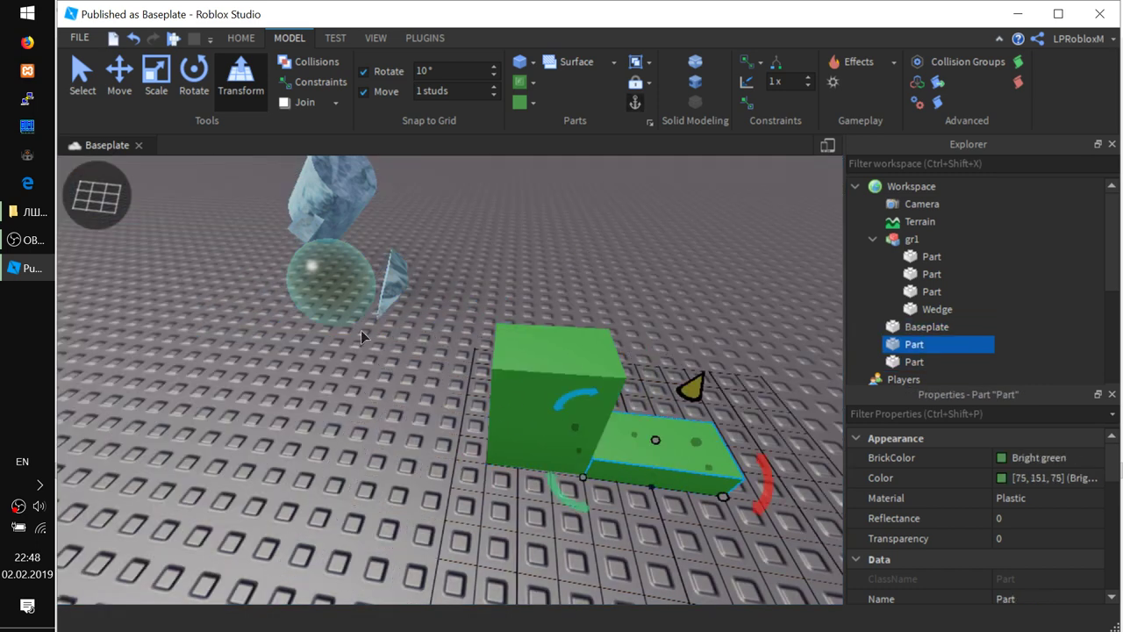
Select both green blocks and fuse them into a single part with the Union operation.
{"action": "left_click", "coordinate": [82, 77]}
{"action": "left_click", "coordinate": [556, 413]}
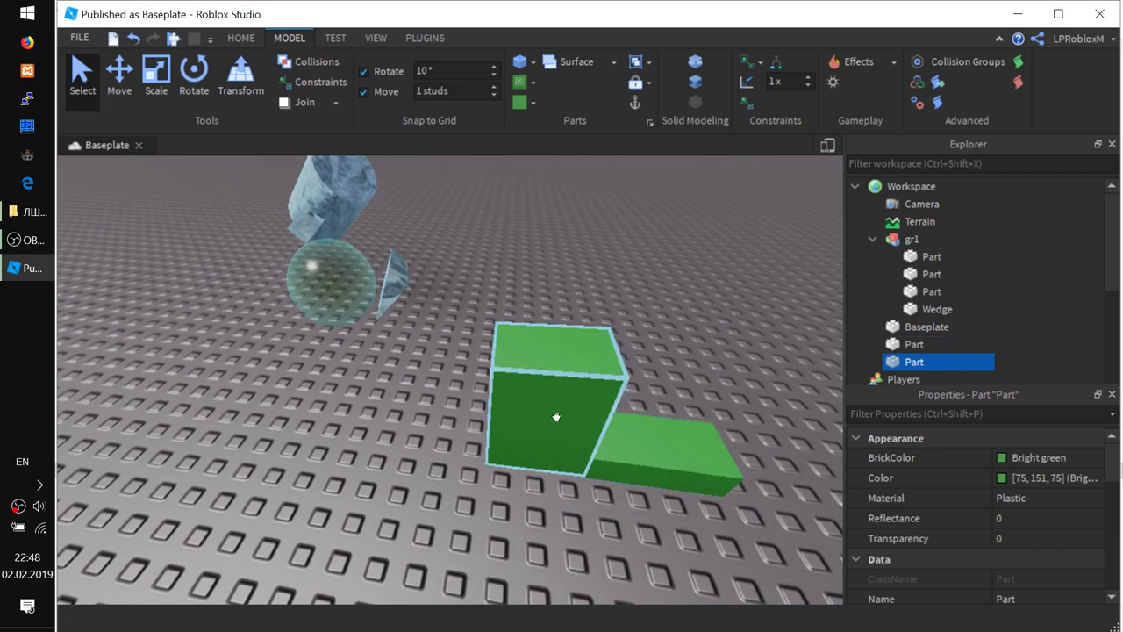
{"action": "left_click", "coordinate": [658, 464], "text": "ctrl"}
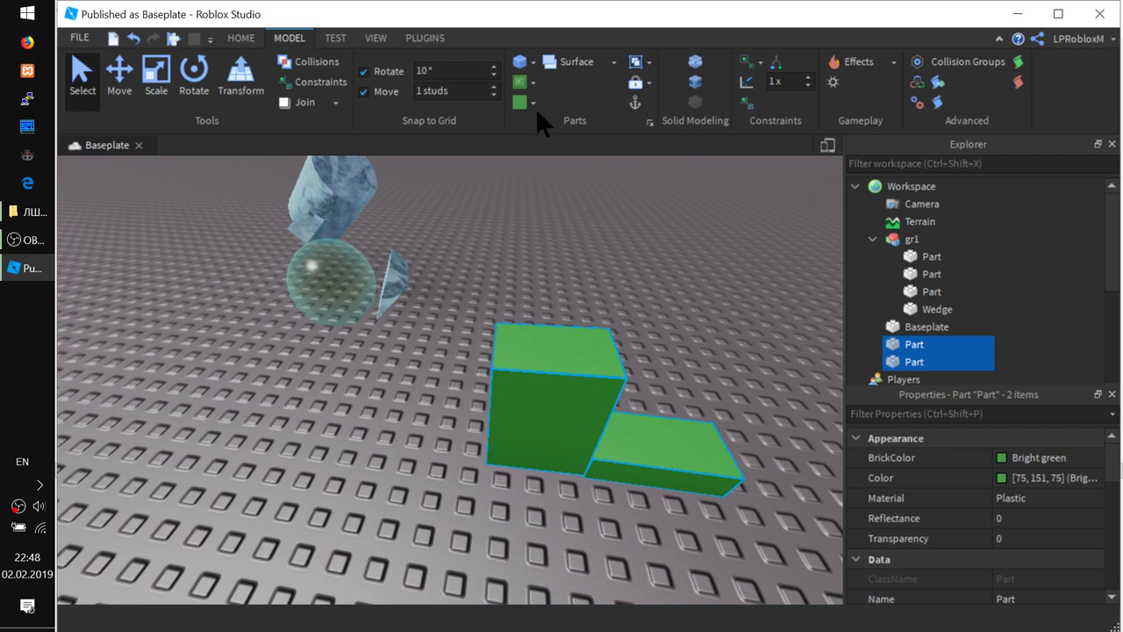
{"action": "left_click", "coordinate": [240, 38]}
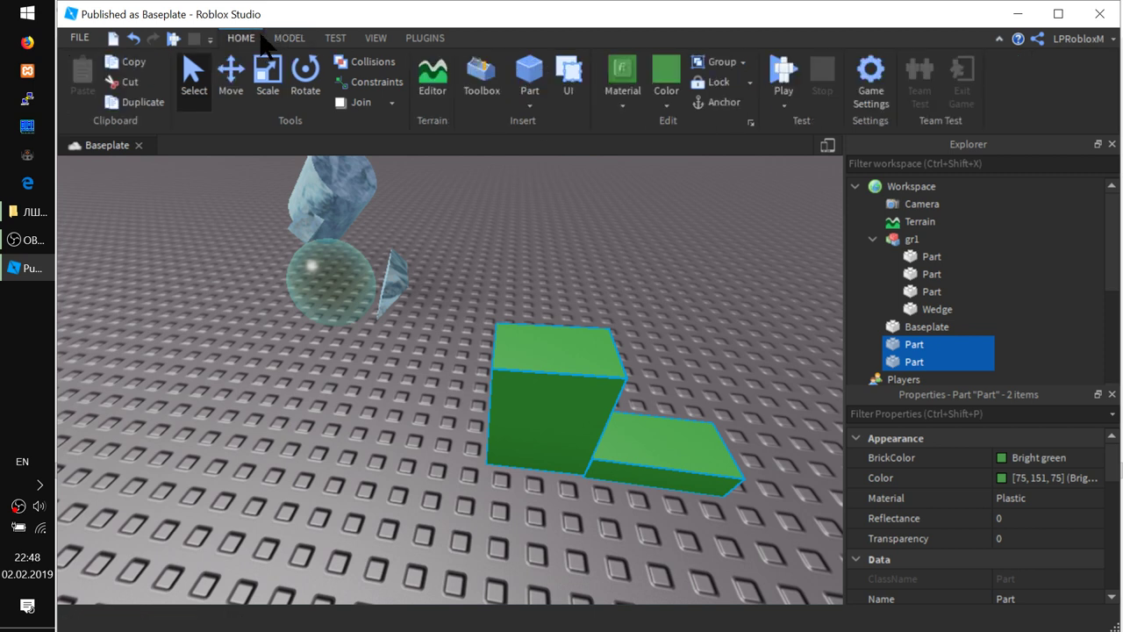
{"action": "left_click", "coordinate": [289, 40]}
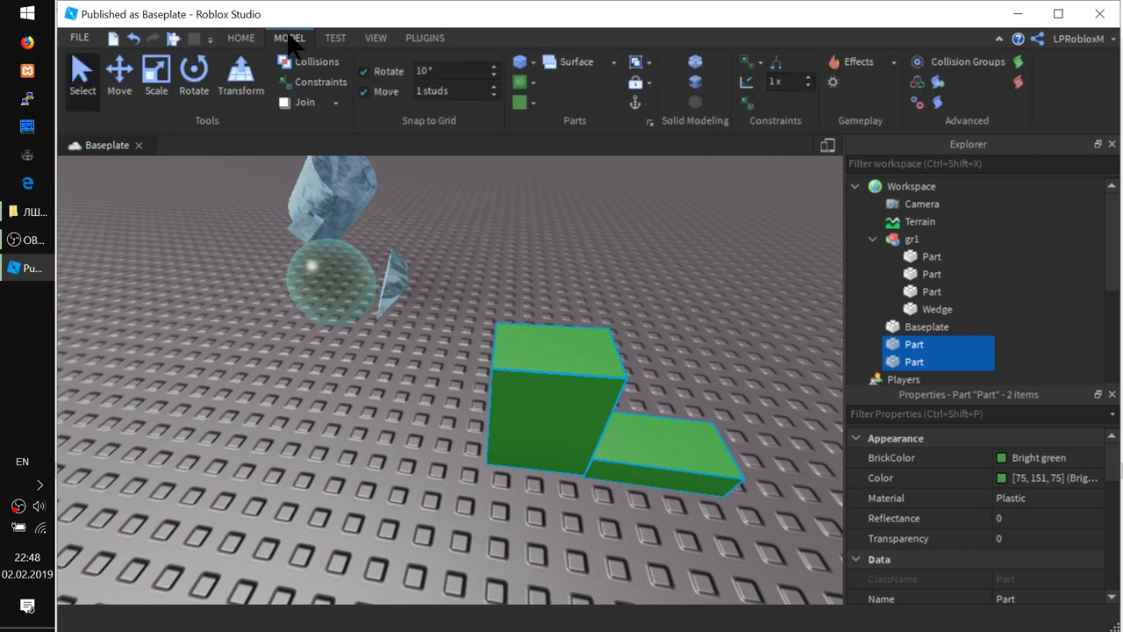
{"action": "left_click", "coordinate": [696, 71]}
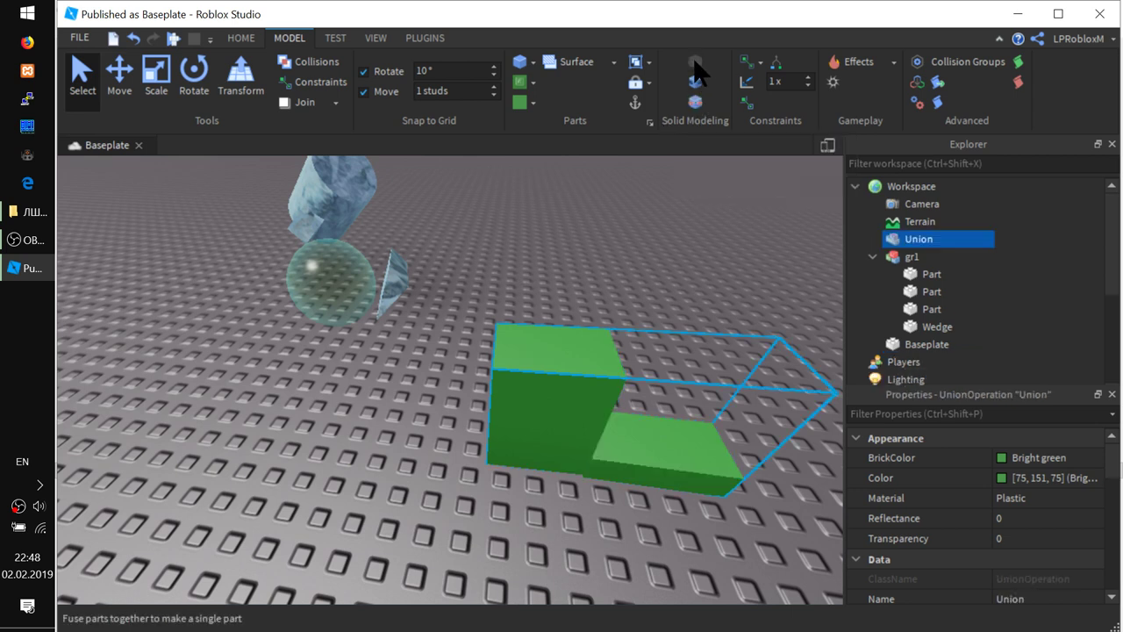
Move the green union around the baseplate and view it from different sides.
{"action": "left_click_drag", "start_coordinate": [676, 459], "coordinate": [593, 413]}
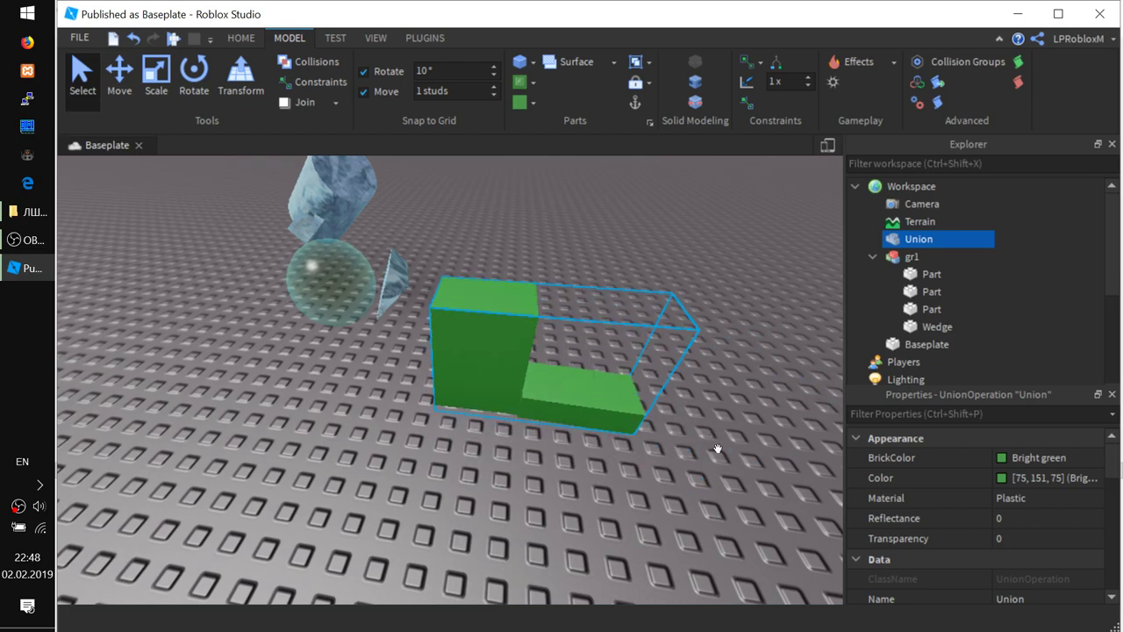
{"action": "right_click_drag", "start_coordinate": [718, 448], "coordinate": [728, 456]}
{"action": "left_click_drag", "start_coordinate": [639, 363], "coordinate": [644, 407]}
{"action": "right_click_drag", "start_coordinate": [716, 436], "coordinate": [717, 436]}
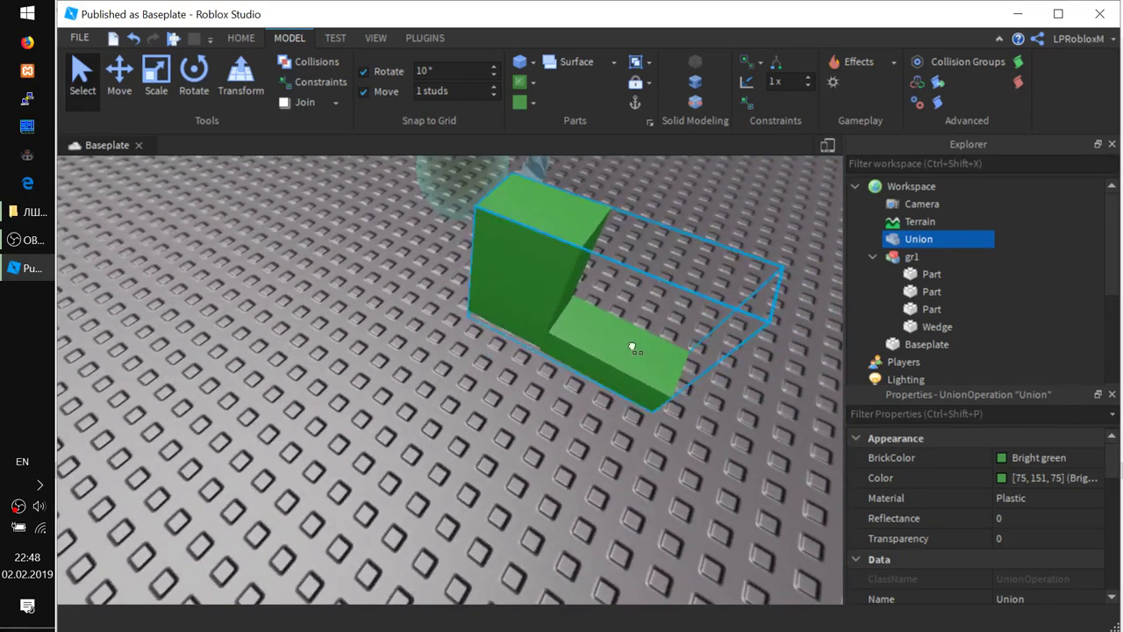
{"action": "left_click_drag", "start_coordinate": [631, 346], "coordinate": [661, 399]}
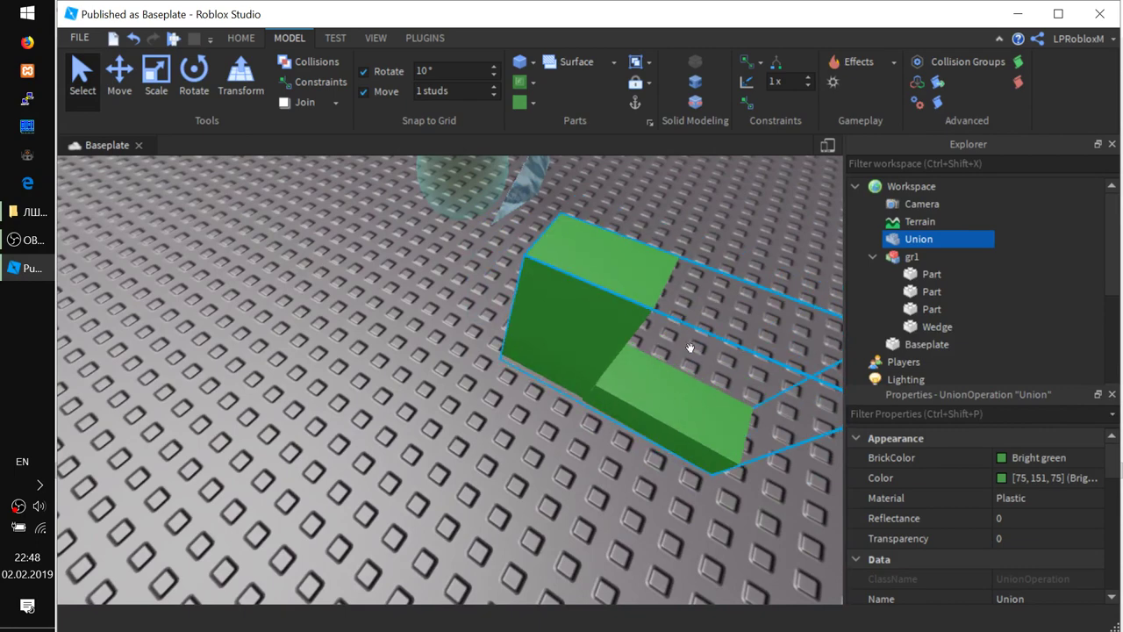
{"action": "right_click_drag", "start_coordinate": [521, 456], "coordinate": [523, 457]}
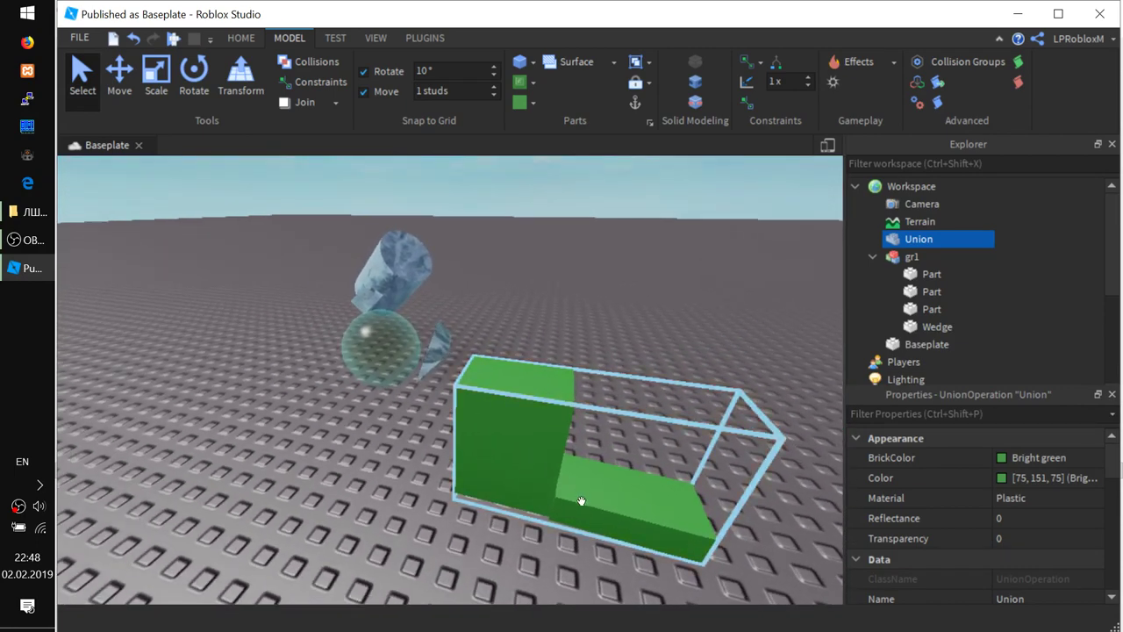
{"action": "key", "text": "d"}
{"action": "right_click_drag", "start_coordinate": [428, 551], "coordinate": [386, 517]}
{"action": "key", "text": "a"}
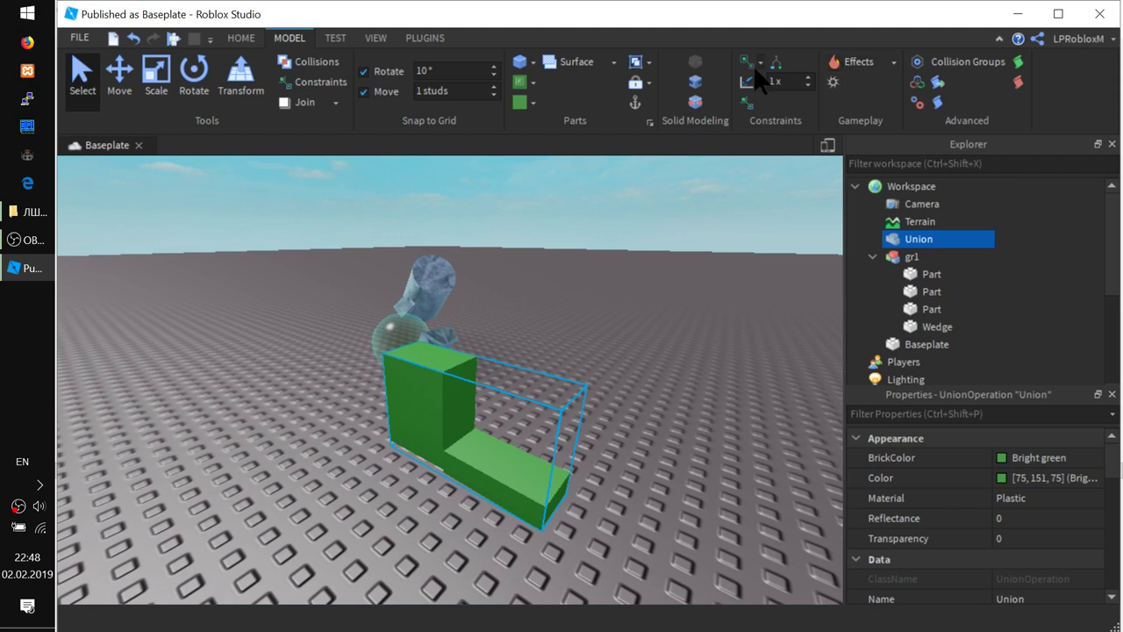
Add a Smoke effect to the green union and check it among the union's children.
{"action": "left_click", "coordinate": [860, 63]}
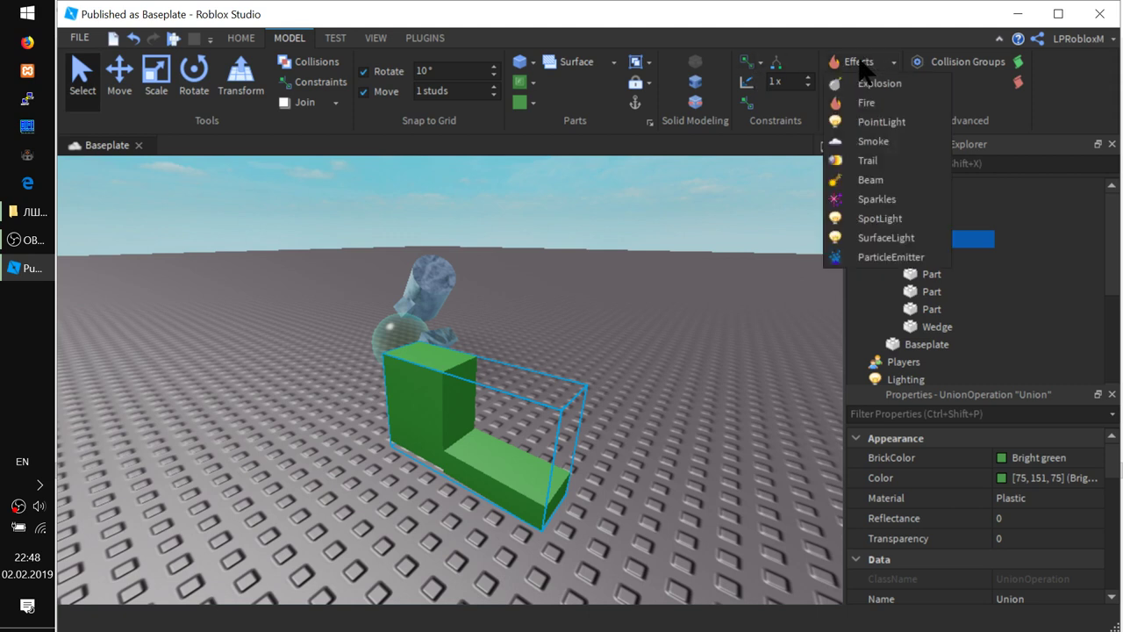
{"action": "left_click", "coordinate": [873, 142]}
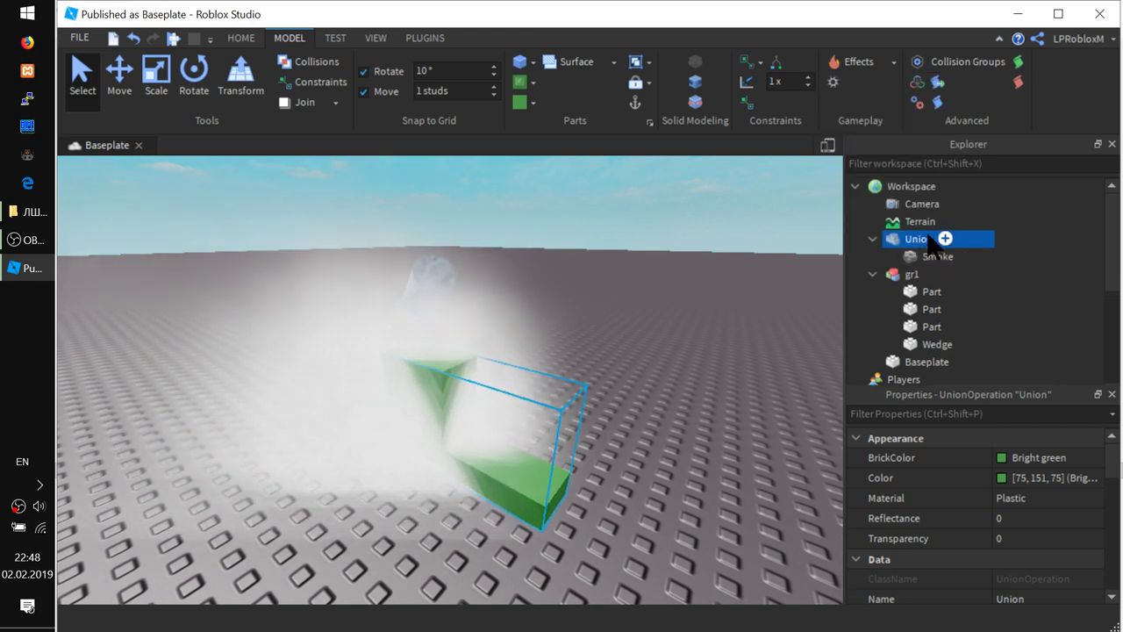
{"action": "left_click", "coordinate": [872, 239]}
{"action": "left_click", "coordinate": [872, 239]}
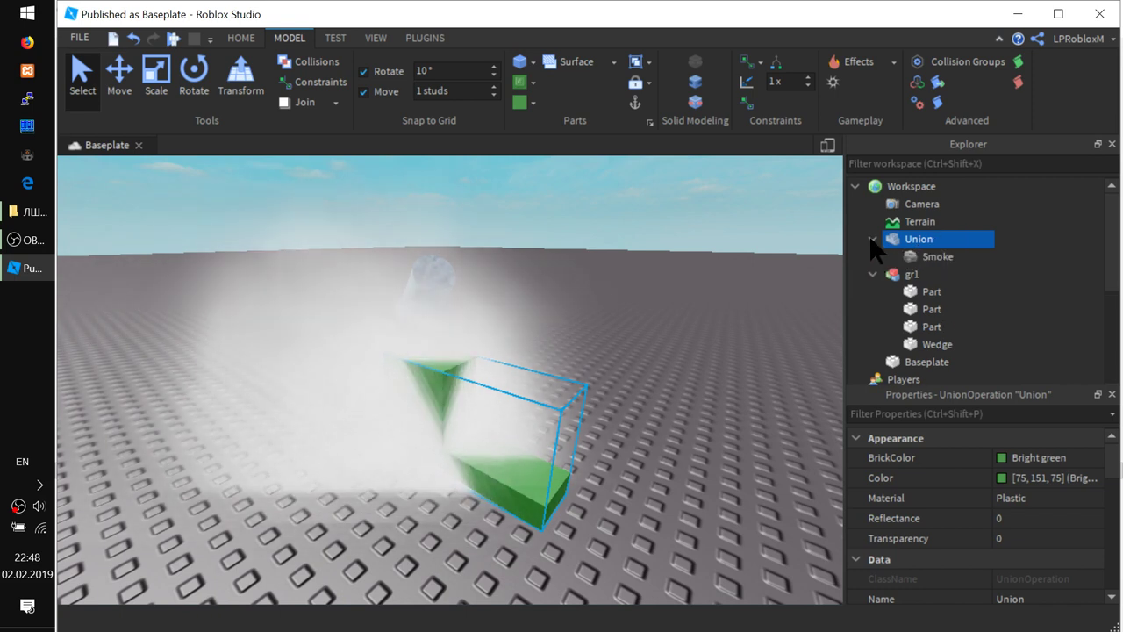
{"action": "left_click", "coordinate": [903, 255]}
{"action": "left_click", "coordinate": [930, 239]}
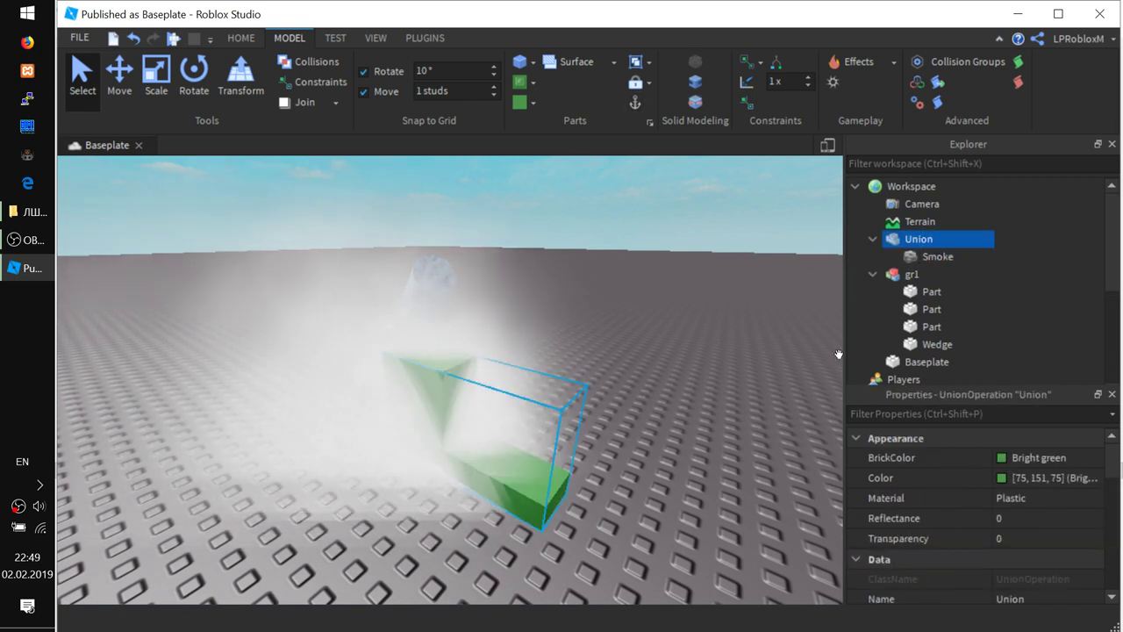
Rename the green union as gg.
{"action": "right_click", "coordinate": [919, 237]}
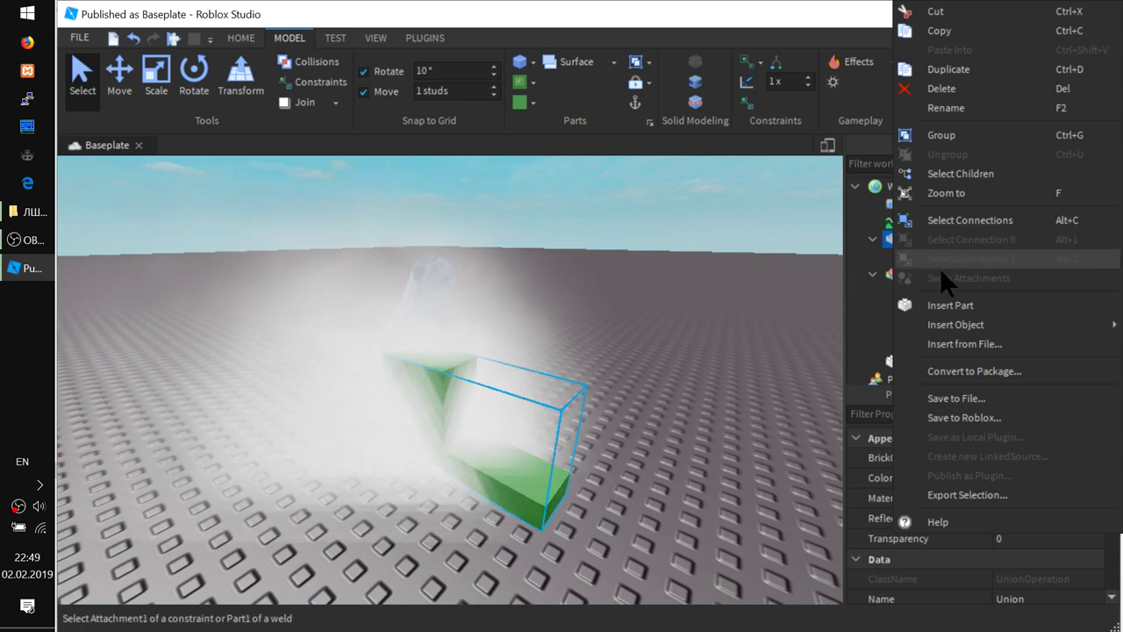
{"action": "left_click", "coordinate": [946, 107]}
{"action": "type", "text": "gr"}
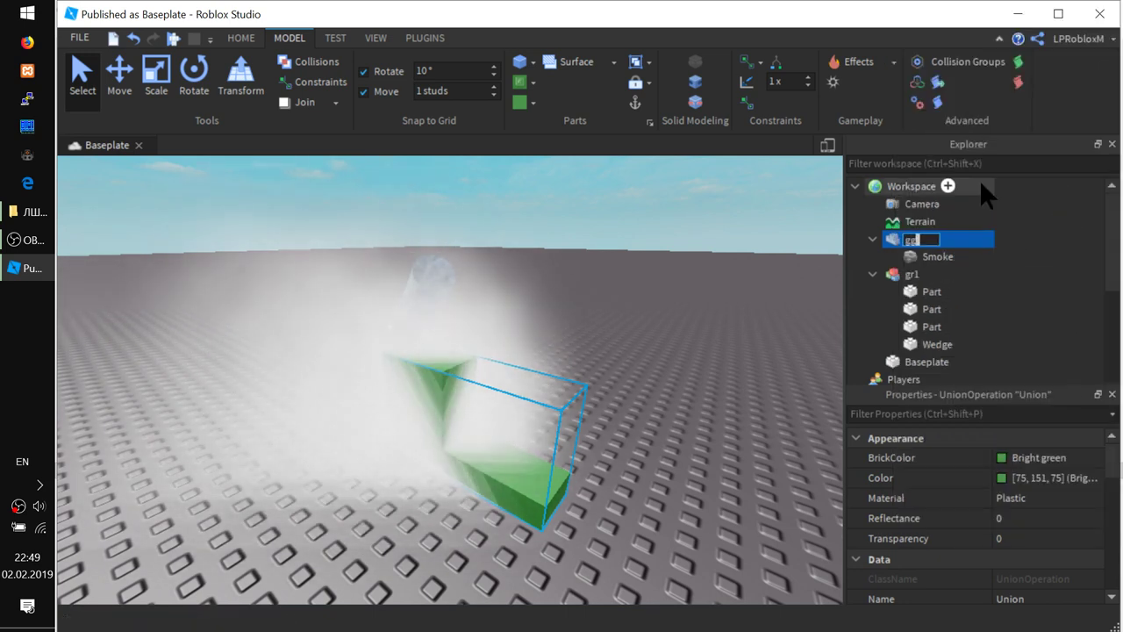
{"action": "key", "text": "Return"}
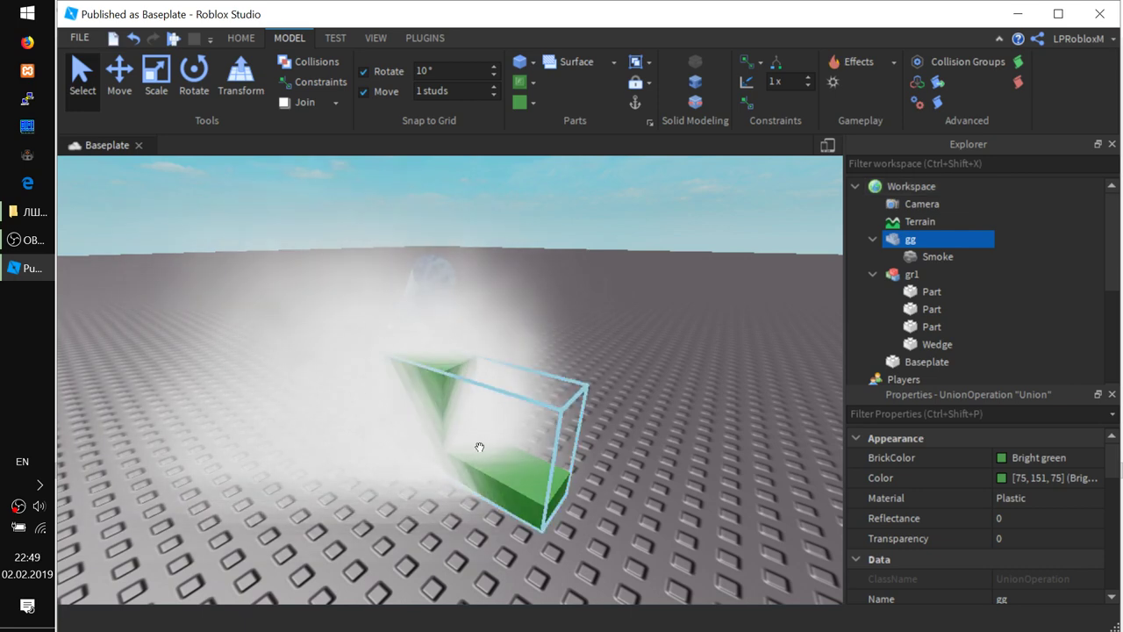
Move the smoking green union across the baseplate, farther away from the gr1 group's parts.
{"action": "left_click_drag", "start_coordinate": [474, 468], "coordinate": [710, 427]}
{"action": "right_click_drag", "start_coordinate": [391, 539], "coordinate": [398, 536]}
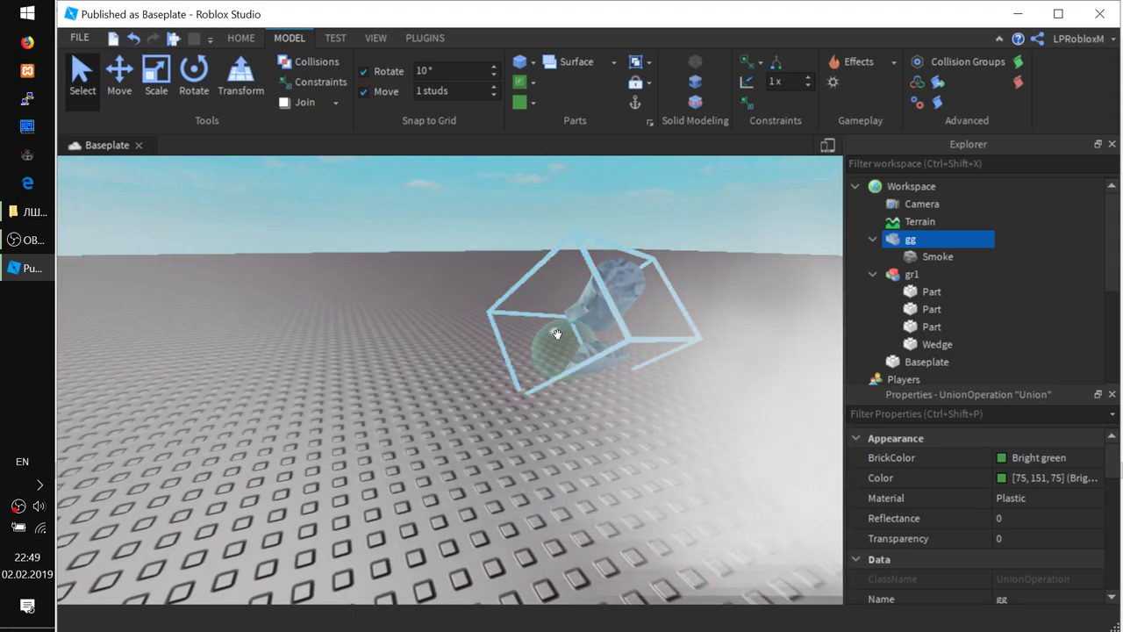
{"action": "right_click_drag", "start_coordinate": [545, 453], "coordinate": [534, 406]}
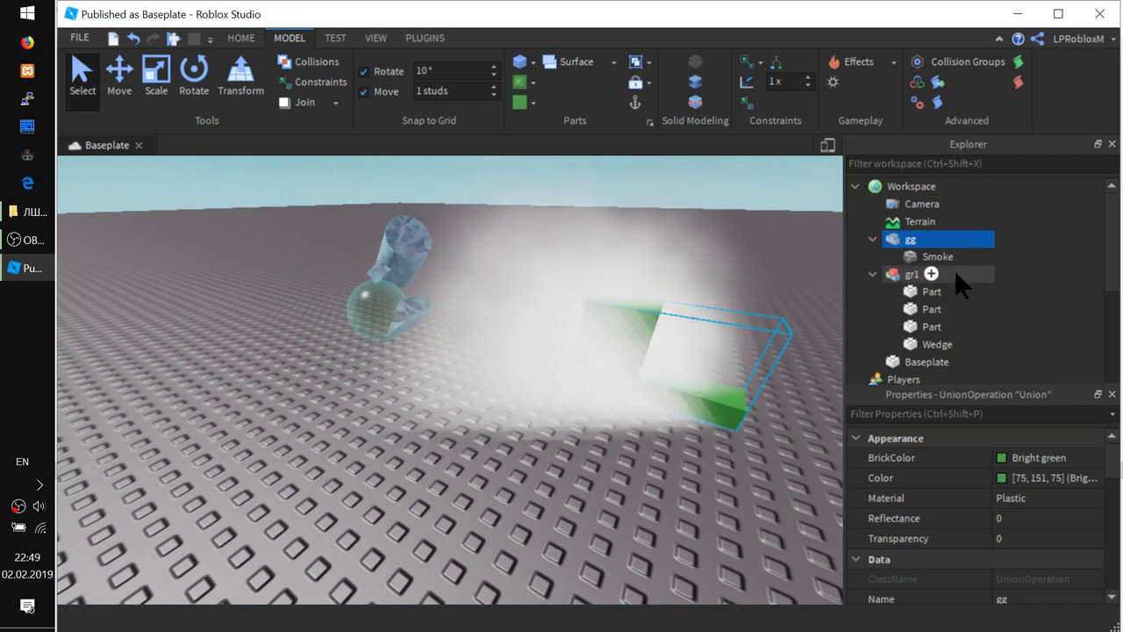
Delete the Smoke effect from the gg union.
{"action": "left_click", "coordinate": [935, 257]}
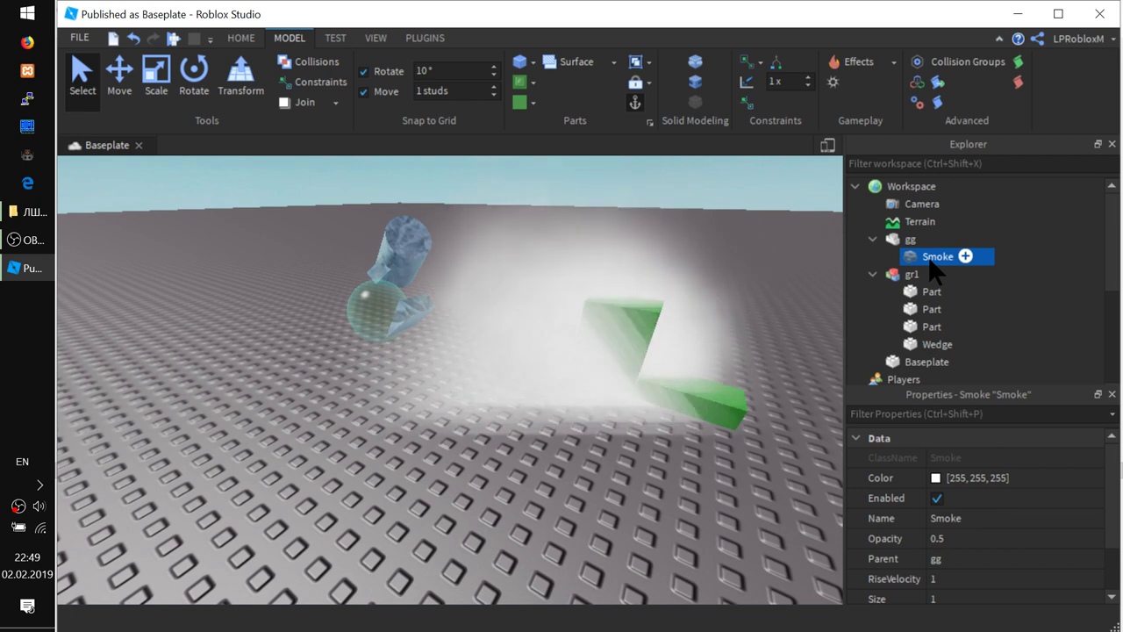
{"action": "right_click", "coordinate": [929, 268]}
{"action": "left_click", "coordinate": [941, 88]}
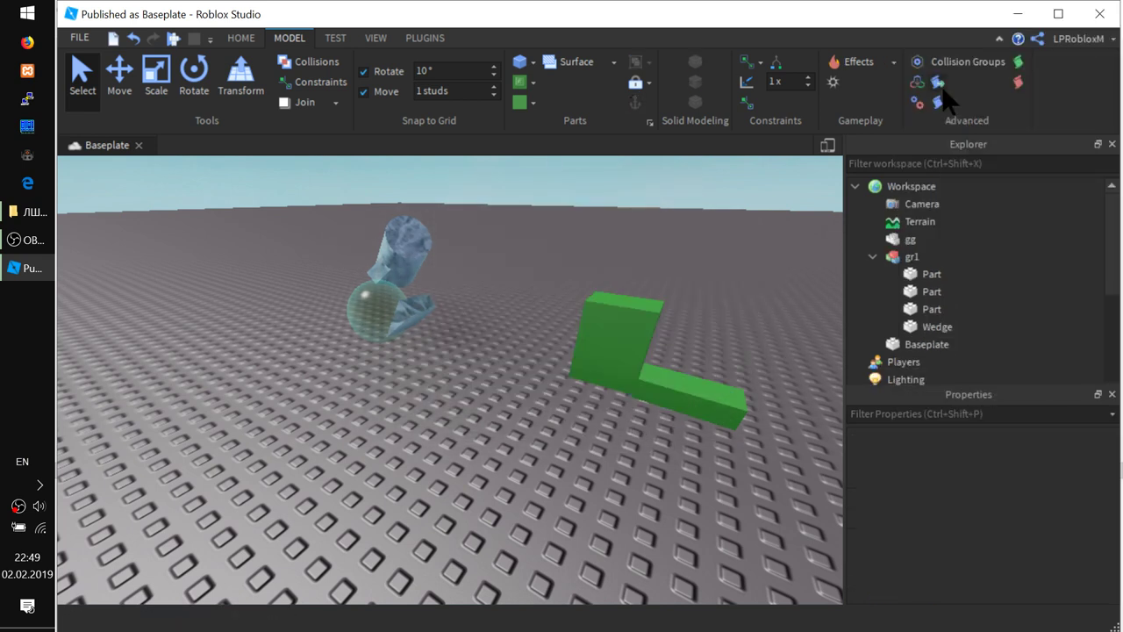
{"action": "left_click", "coordinate": [894, 61]}
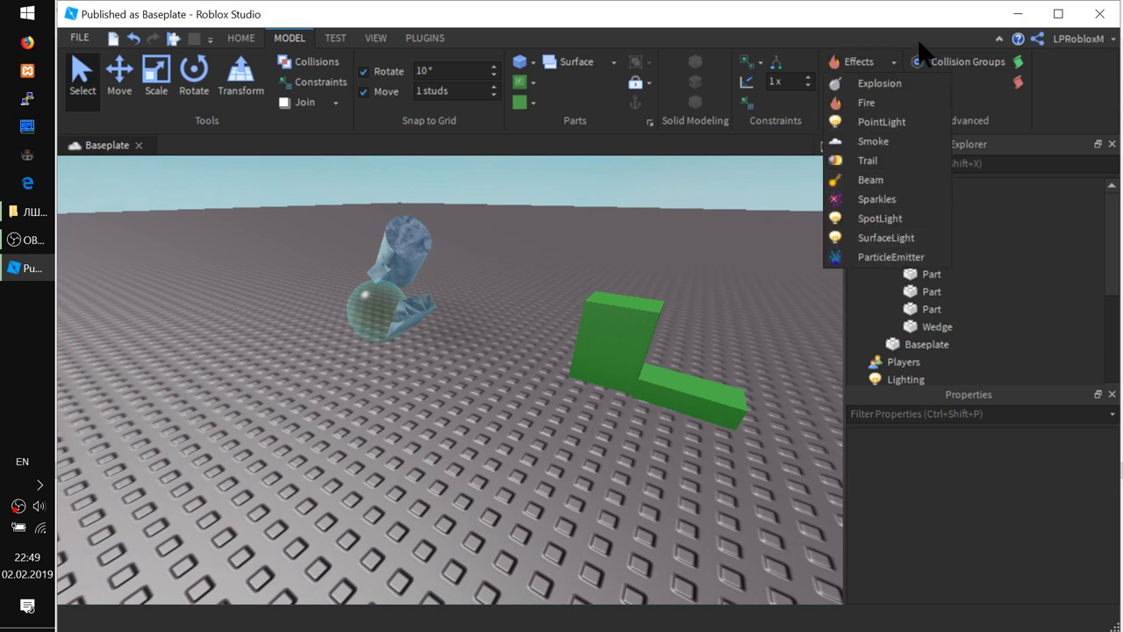
{"action": "left_click", "coordinate": [861, 19]}
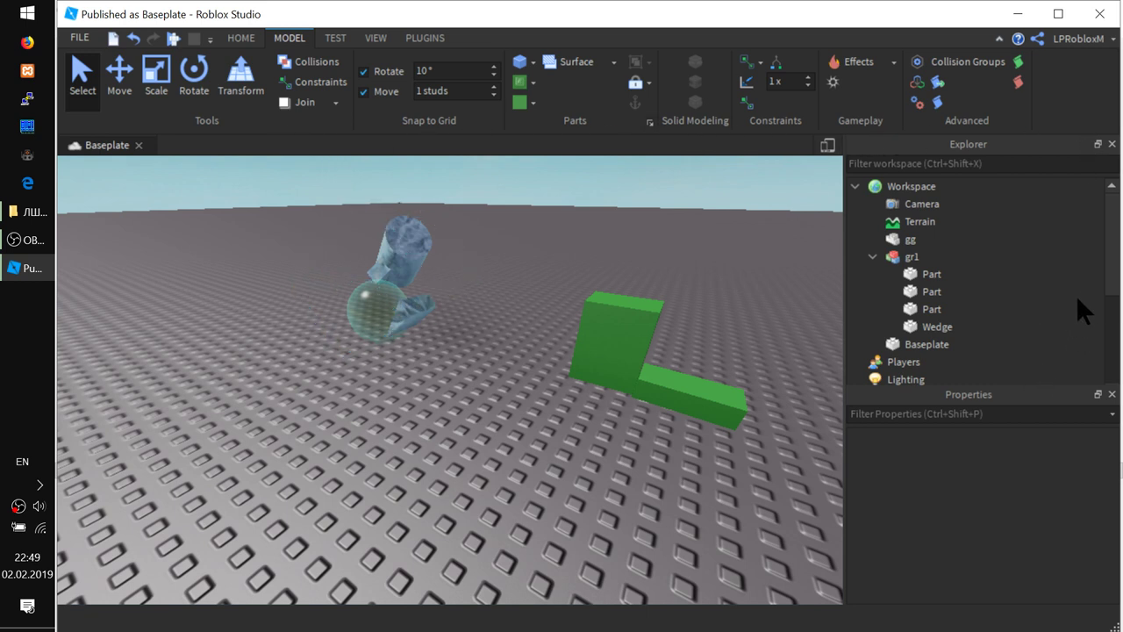
{"action": "left_click_drag", "start_coordinate": [1112, 285], "coordinate": [1114, 329]}
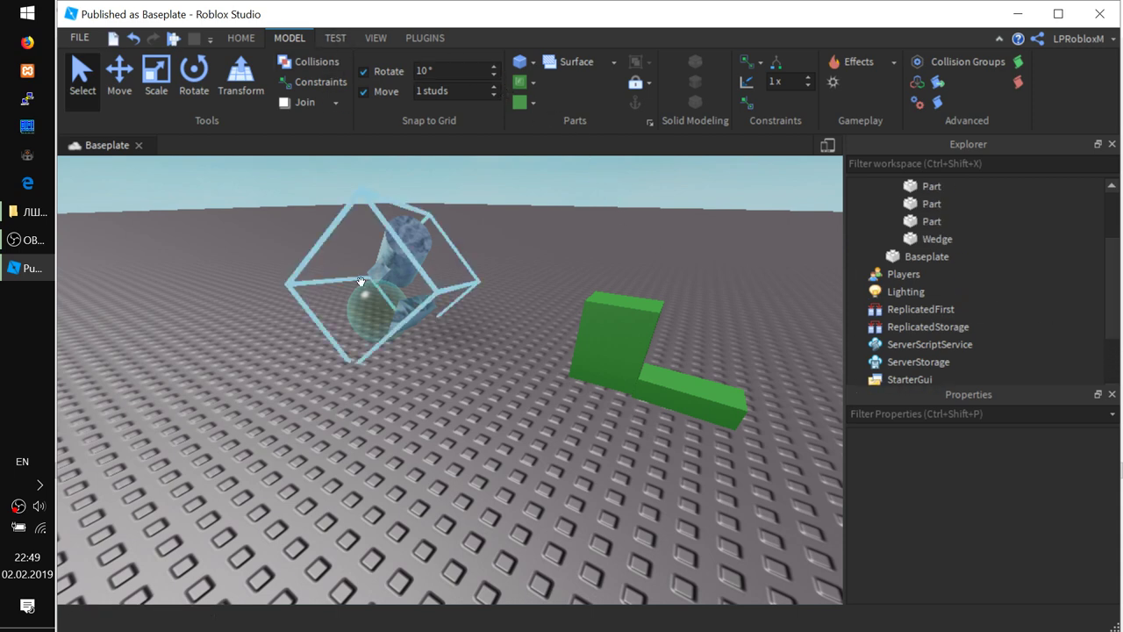
{"action": "right_click_drag", "start_coordinate": [698, 413], "coordinate": [699, 413]}
{"action": "scroll", "coordinate": [698, 413], "scroll_direction": "down", "scroll_amount": 1}
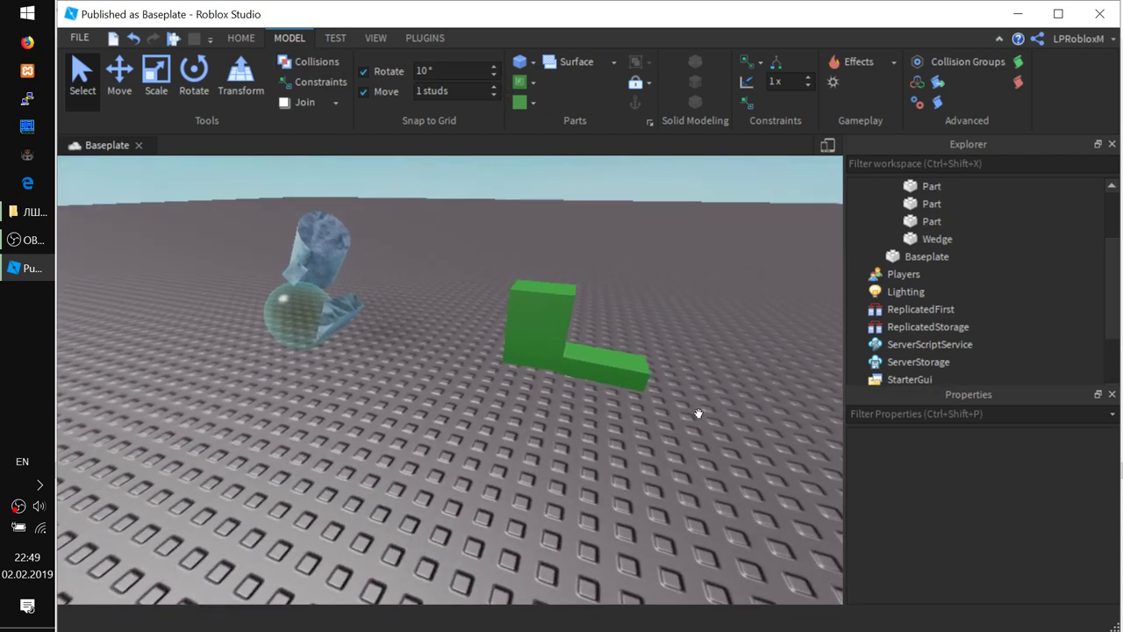
{"action": "scroll", "coordinate": [691, 426], "scroll_direction": "up", "scroll_amount": 4}
{"action": "scroll", "coordinate": [687, 431], "scroll_direction": "down", "scroll_amount": 4}
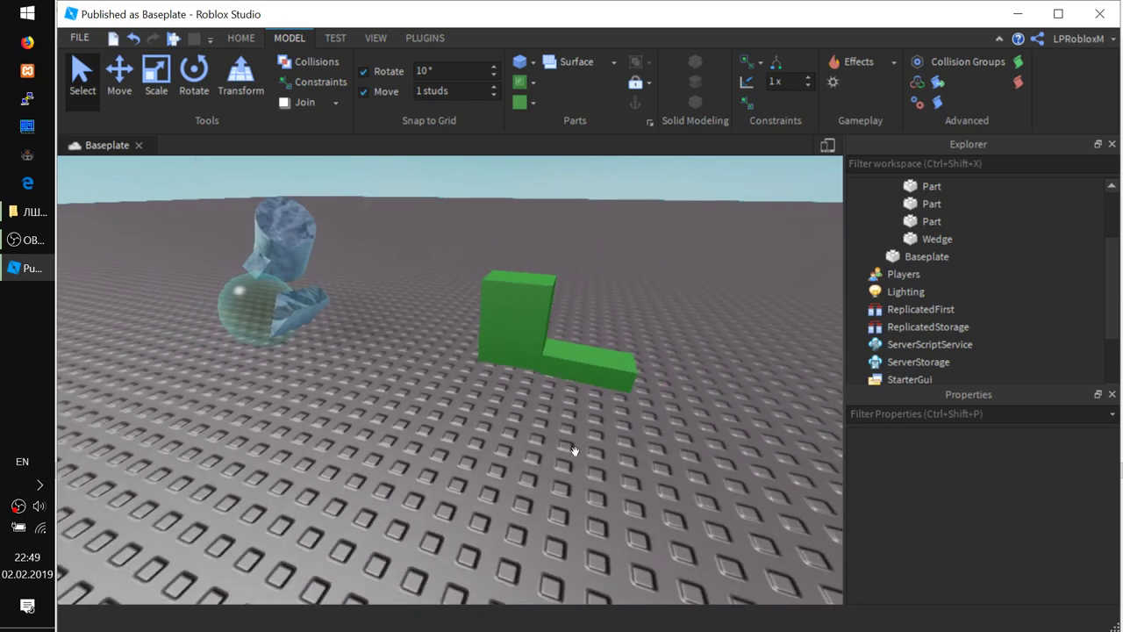
{"action": "right_click_drag", "start_coordinate": [574, 450], "coordinate": [539, 451]}
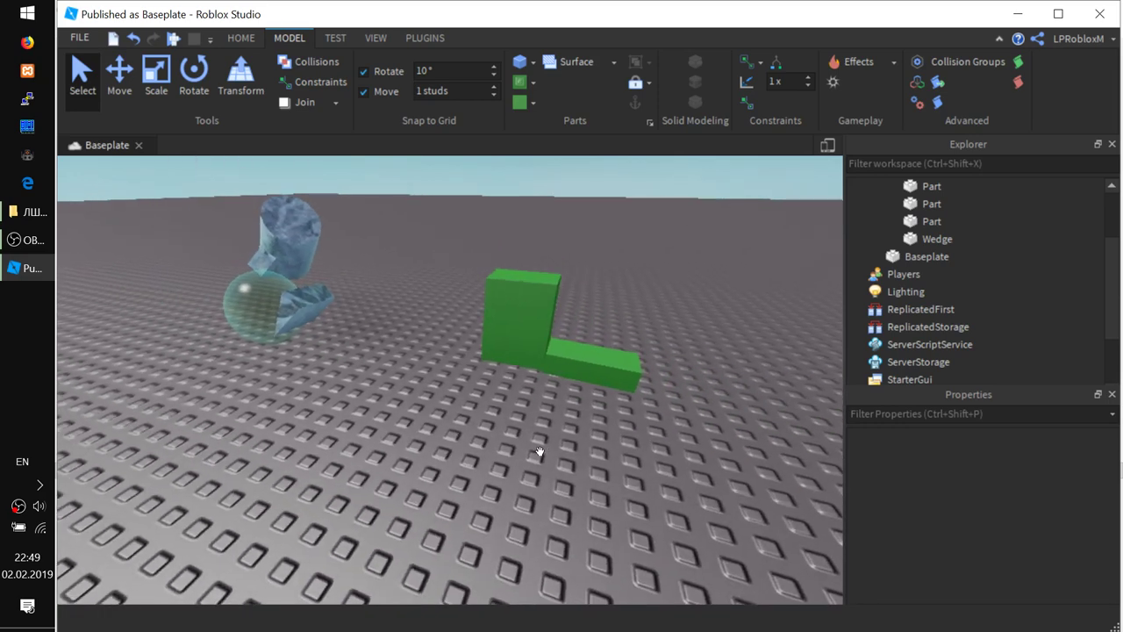